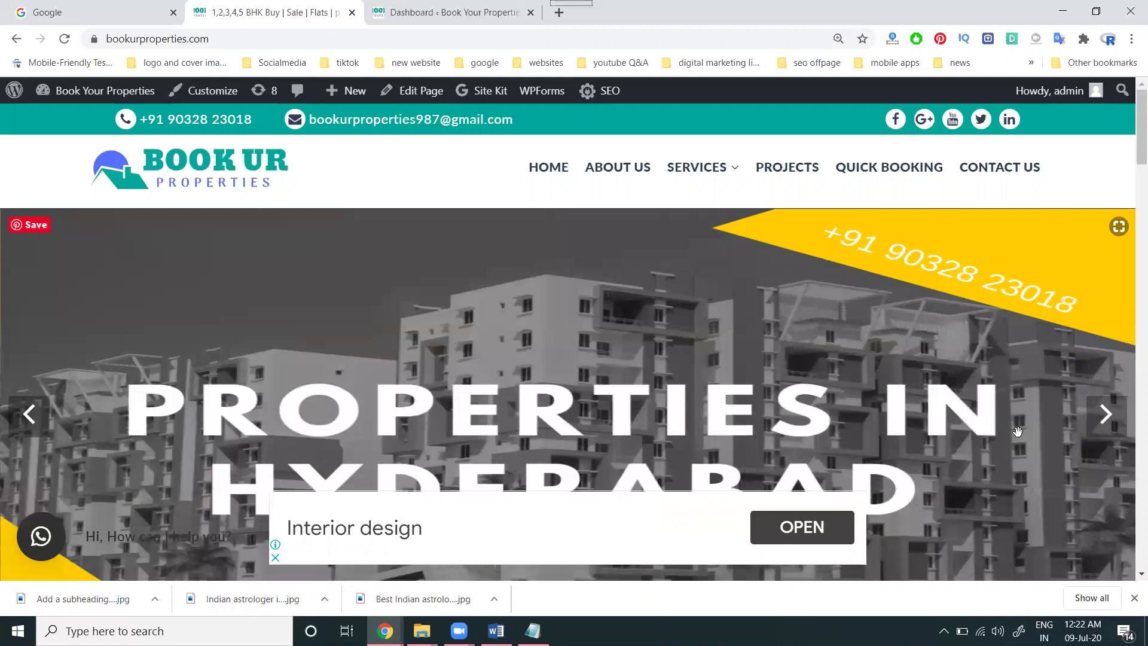
Step: Open the FeedBurner site in a new browser tab to reach the My Feeds page
{"action": "left_click", "coordinate": [559, 13]}
{"action": "type", "text": "feed"}
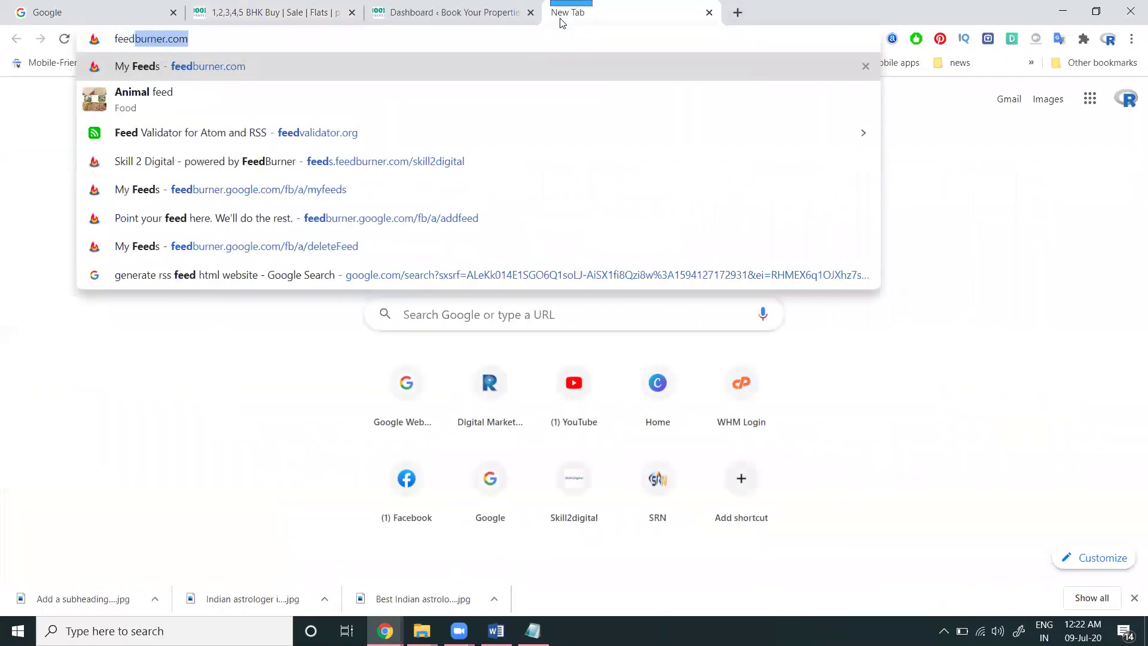
{"action": "key", "text": "Return"}
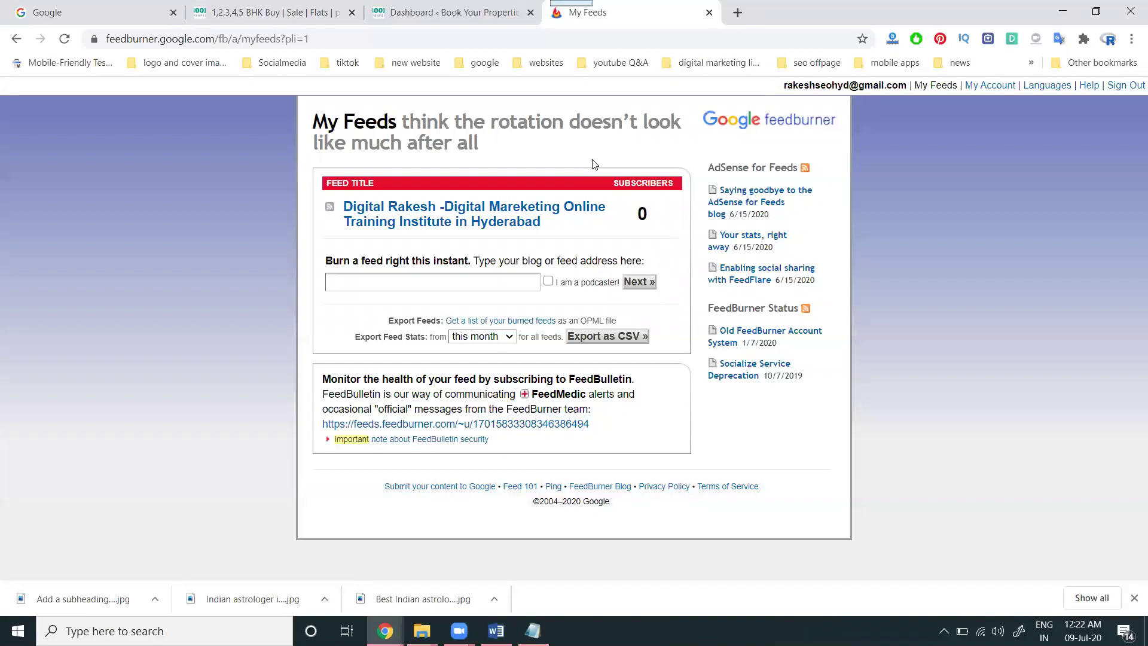
Step: Open YouTube in a new tab and view the uploaded videos of the signed-in account's channel
{"action": "left_click", "coordinate": [737, 13]}
{"action": "type", "text": "youtube.com"}
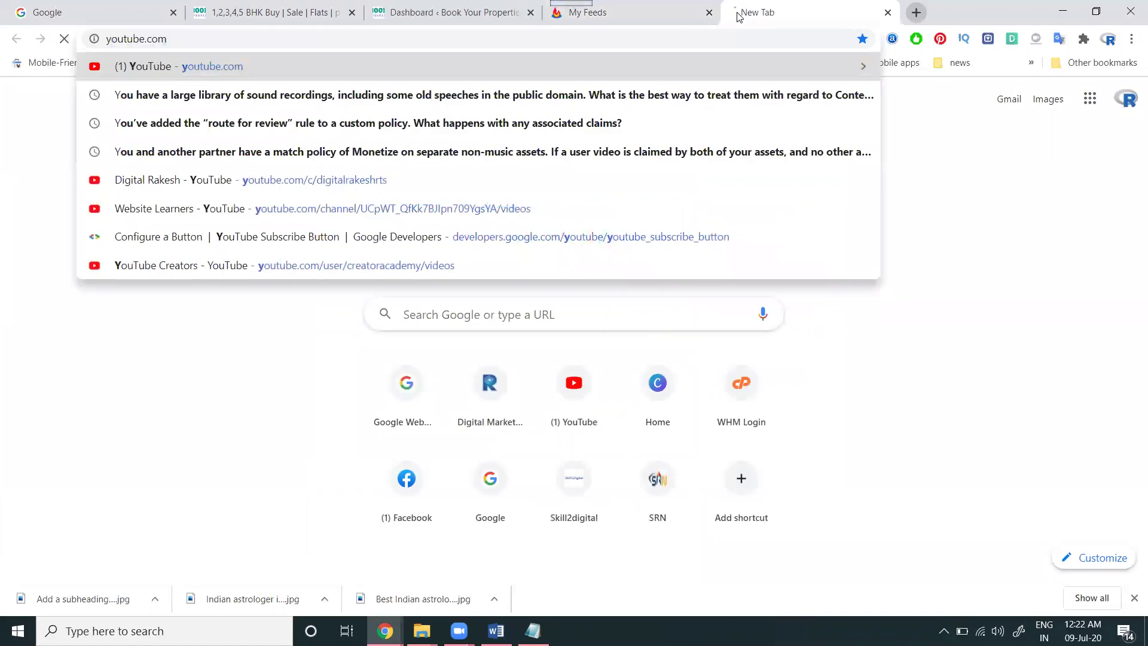
{"action": "key", "text": "Return"}
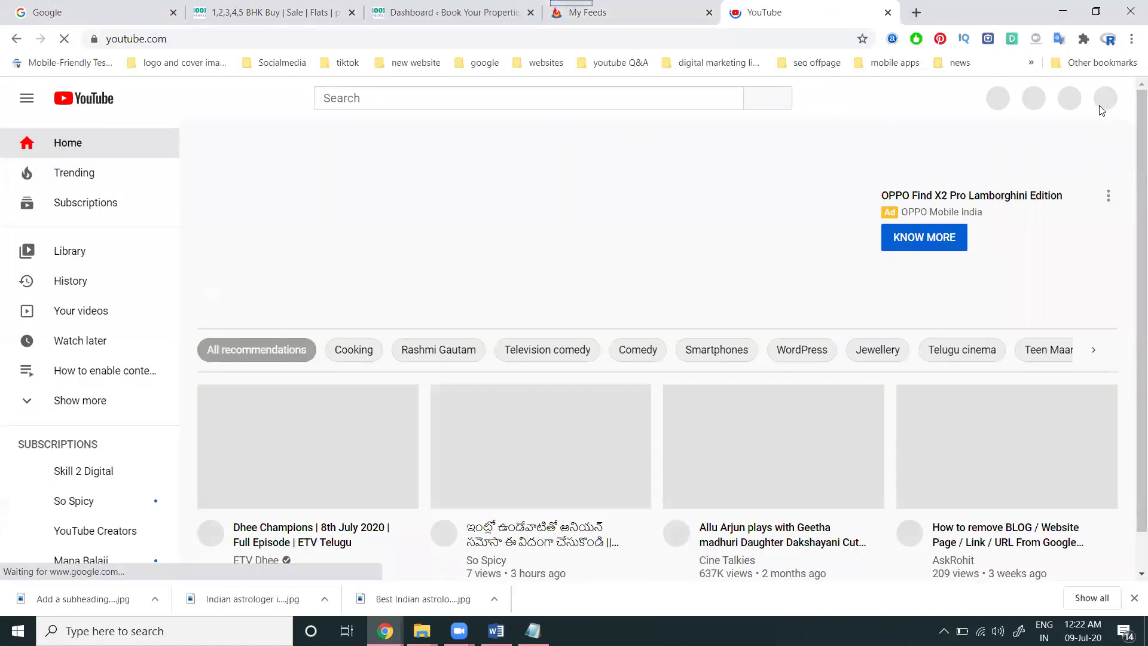
{"action": "left_click", "coordinate": [965, 162]}
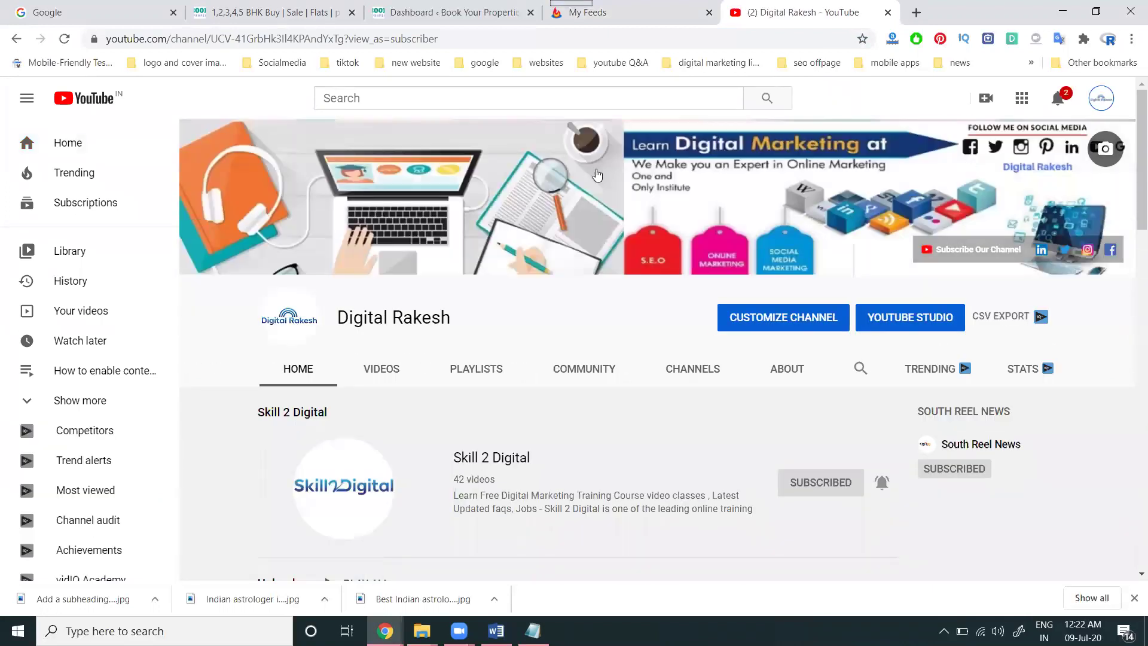
{"action": "left_click", "coordinate": [380, 370]}
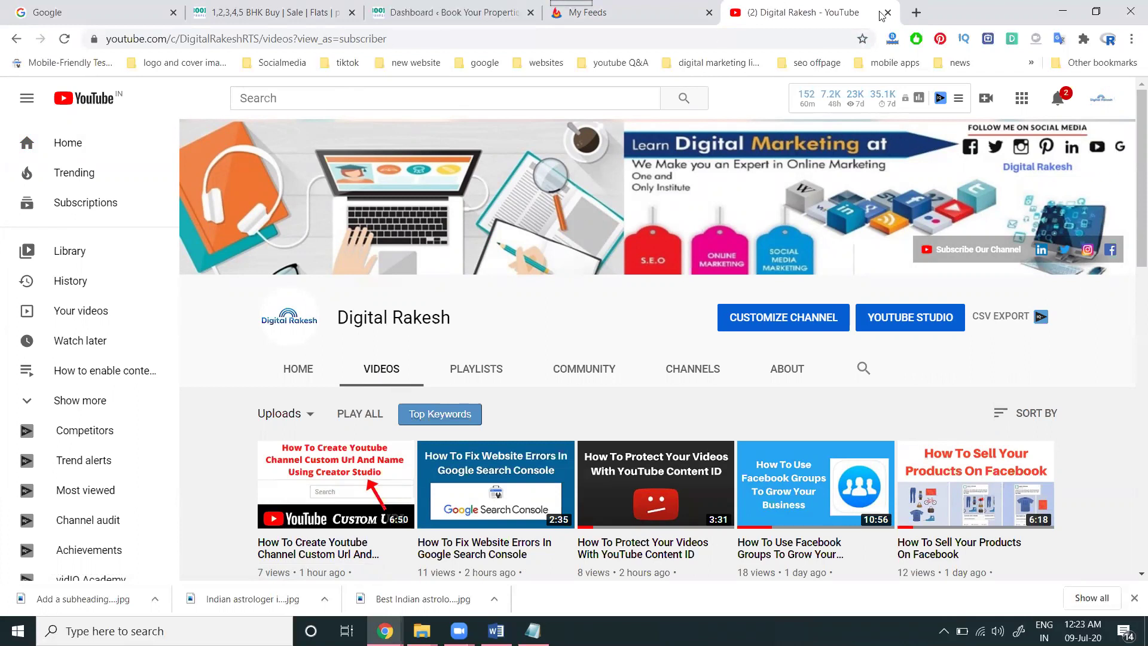
Step: View the skill2digital.com home page in a new tab, and close both the YouTube and Skill2digital tabs
{"action": "left_click", "coordinate": [915, 12]}
{"action": "type", "text": "skil"}
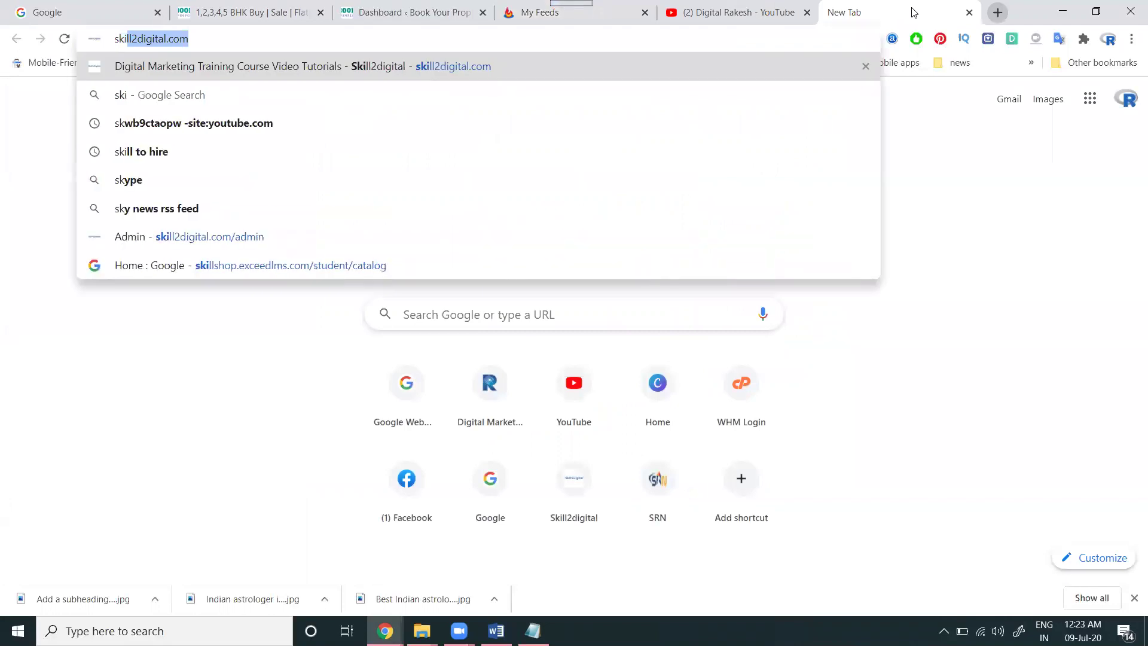
{"action": "key", "text": "Return"}
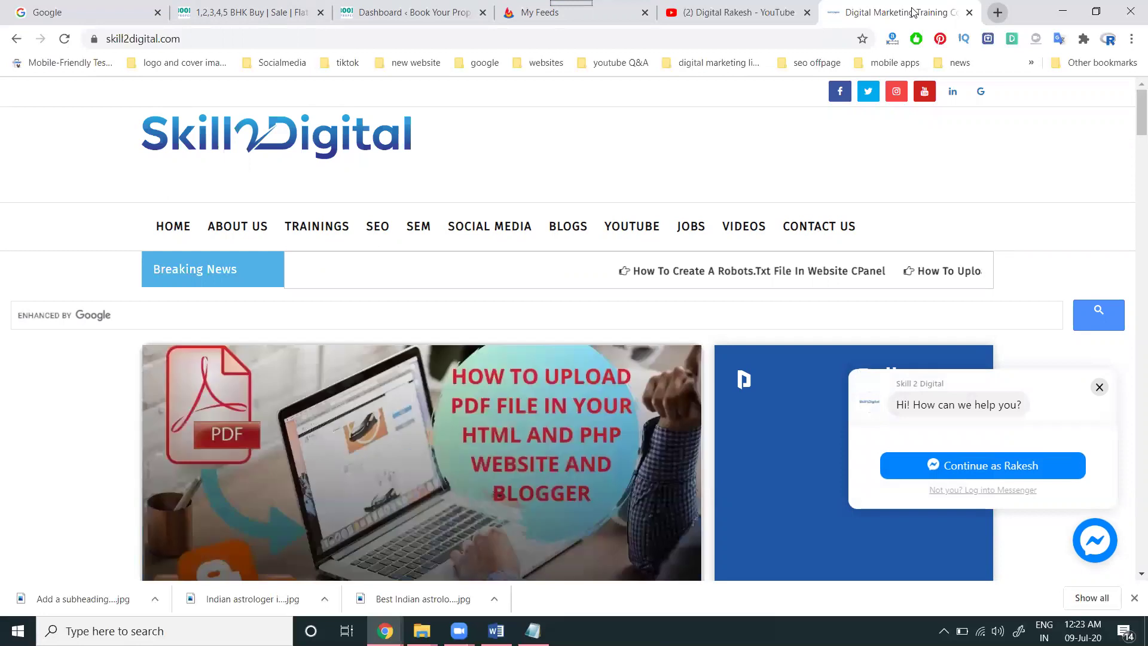
{"action": "left_click", "coordinate": [807, 13]}
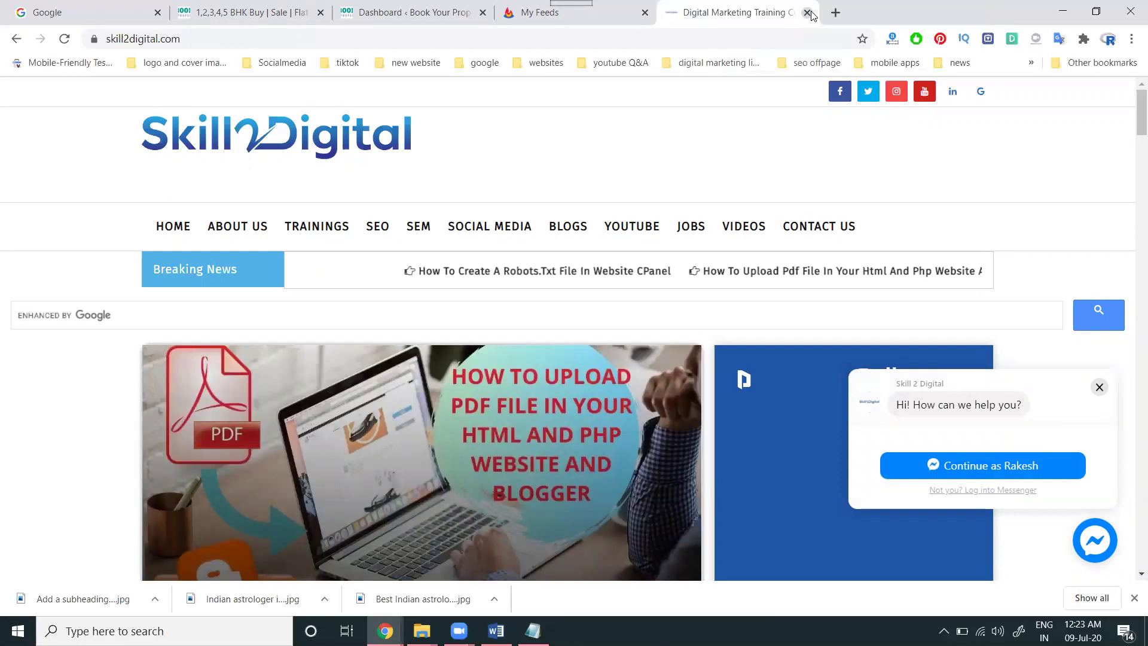
{"action": "left_click", "coordinate": [806, 13]}
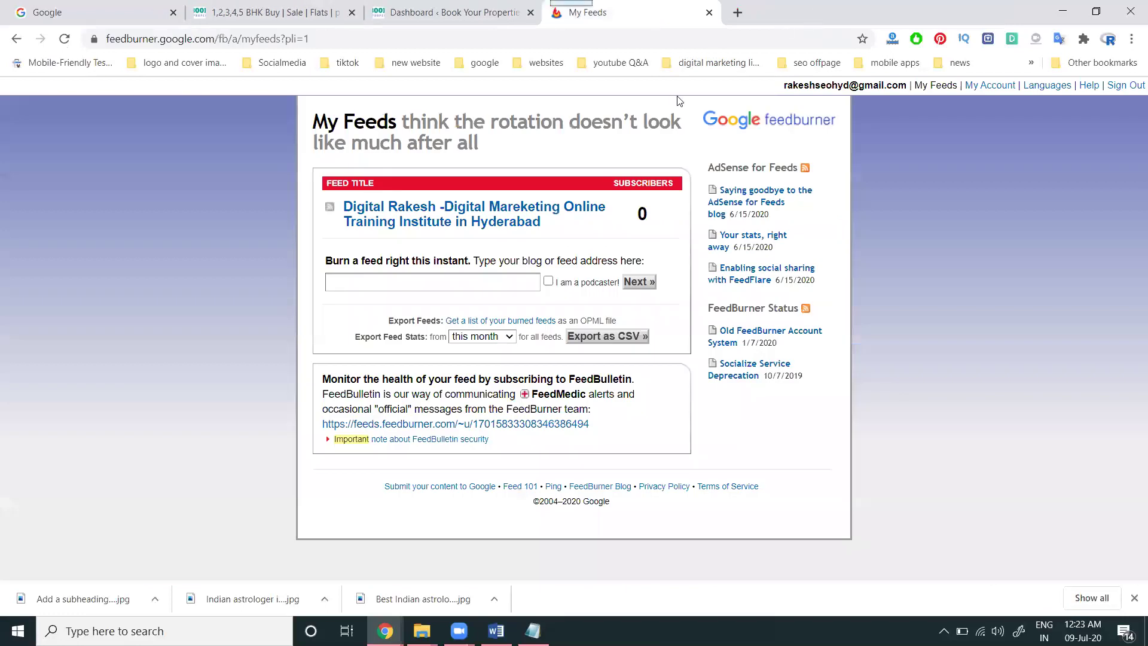
Step: Copy the bookurproperties.com site address into FeedBurner as the feed to burn and mark it as a podcaster feed
{"action": "left_click", "coordinate": [257, 16]}
{"action": "left_click", "coordinate": [246, 39]}
{"action": "key", "text": "ctrl+c"}
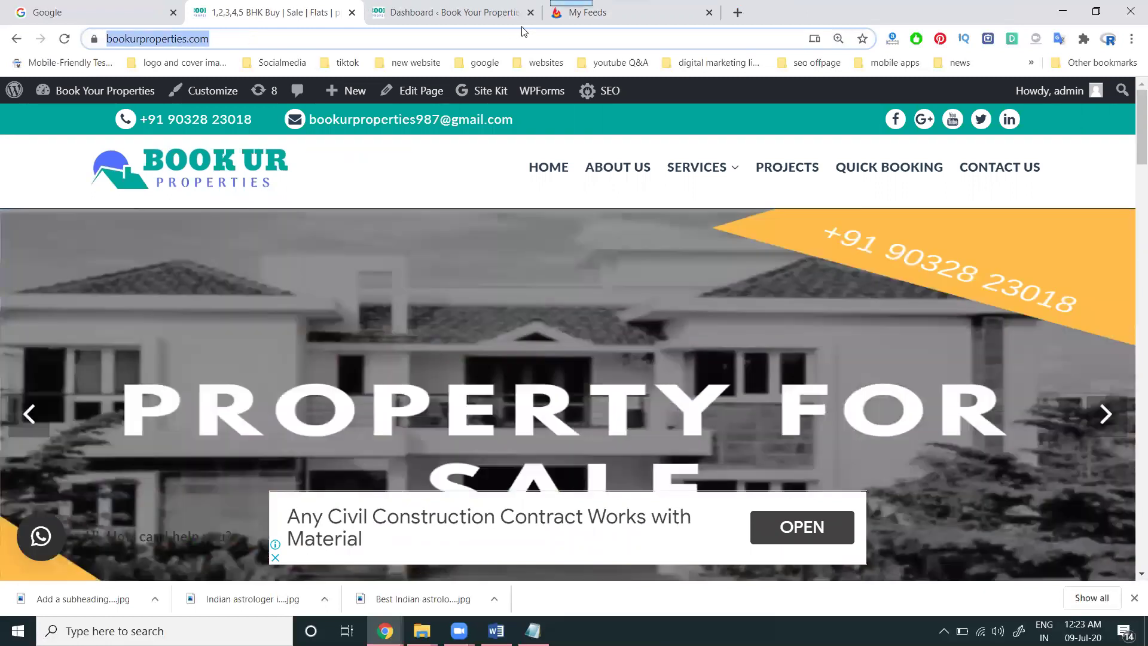
{"action": "left_click", "coordinate": [627, 10]}
{"action": "left_click", "coordinate": [457, 286]}
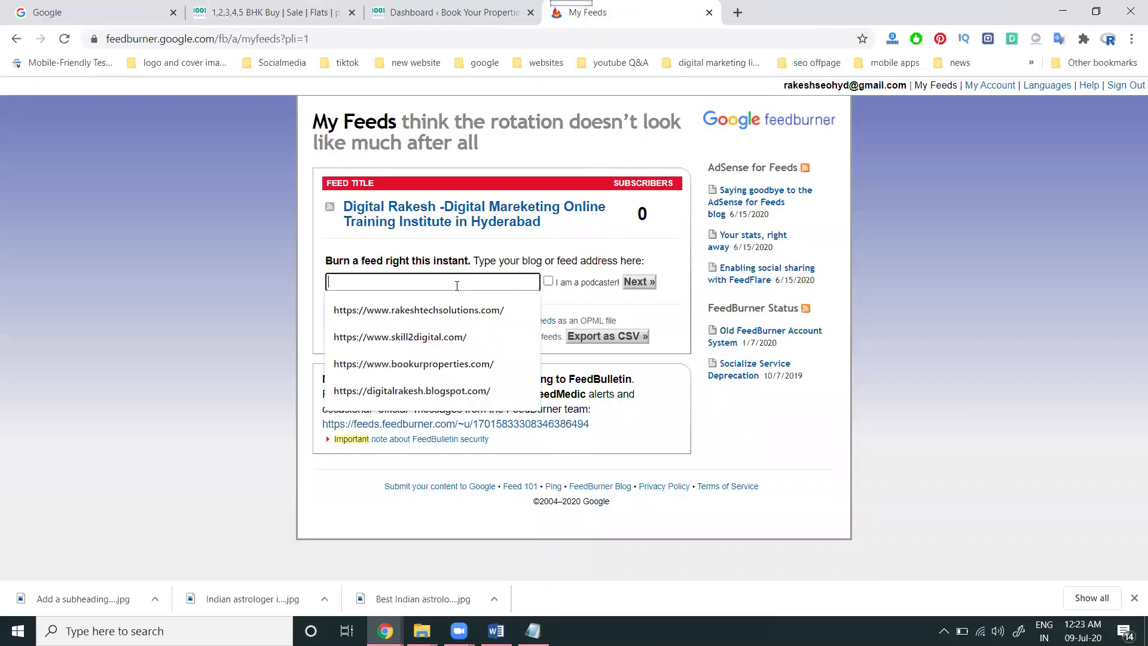
{"action": "key", "text": "ctrl+v"}
{"action": "left_click", "coordinate": [548, 281]}
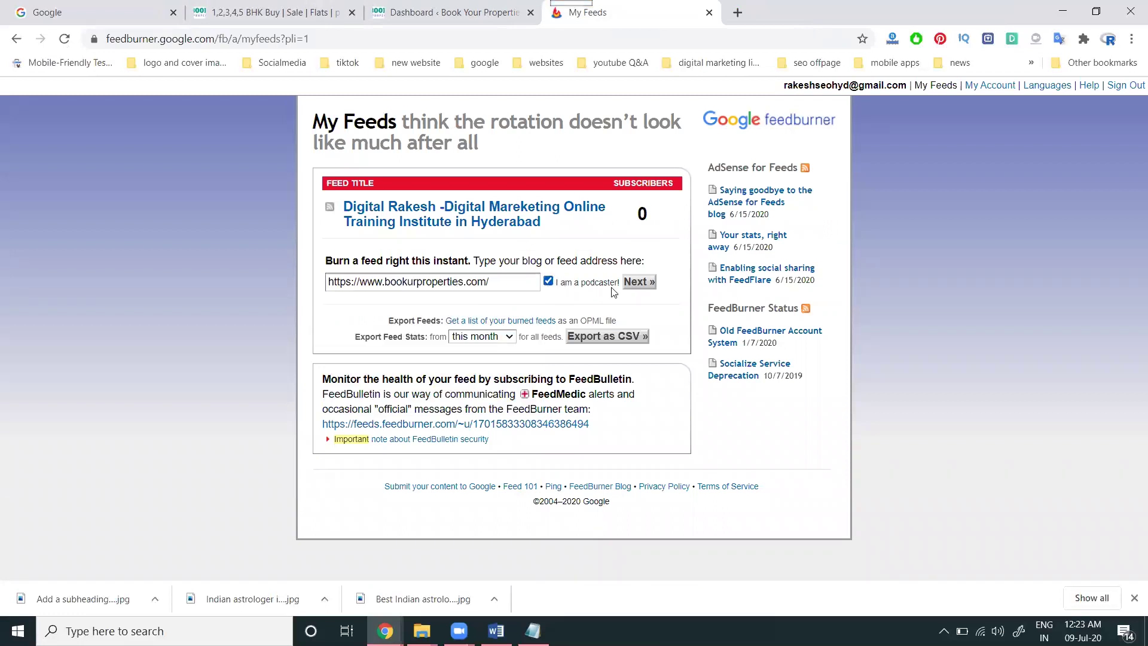
Step: Submit the address, use the main Book Your Properties feed as source, and activate it with title "Book Your Properties" and address BookYourProperties
{"action": "left_click", "coordinate": [638, 282]}
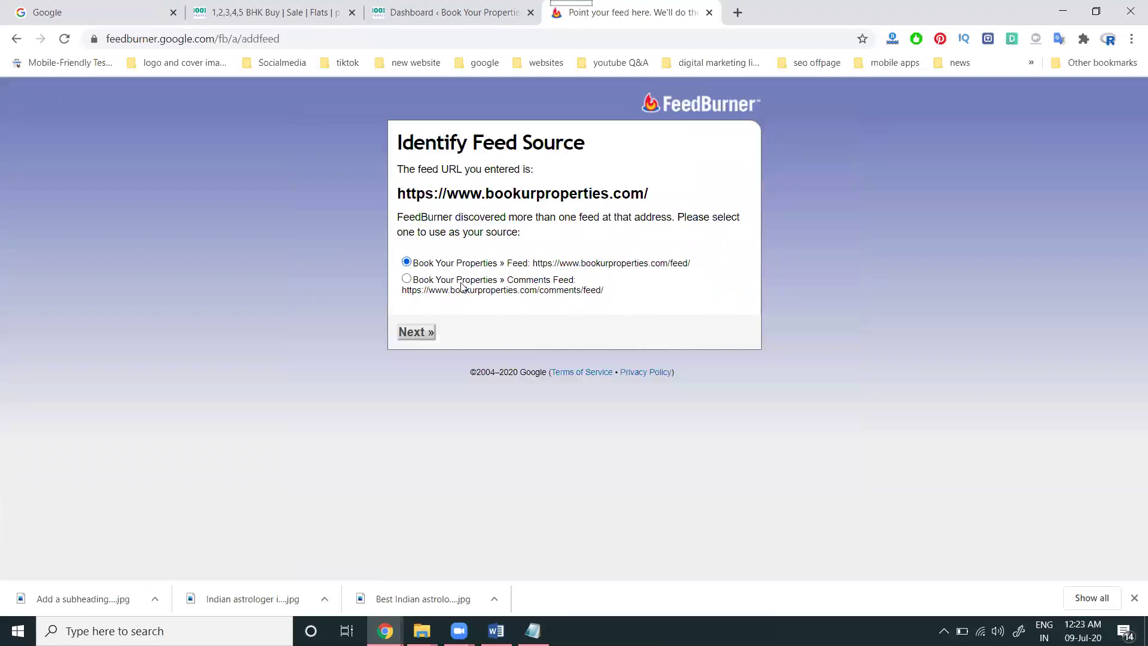
{"action": "left_click", "coordinate": [416, 333]}
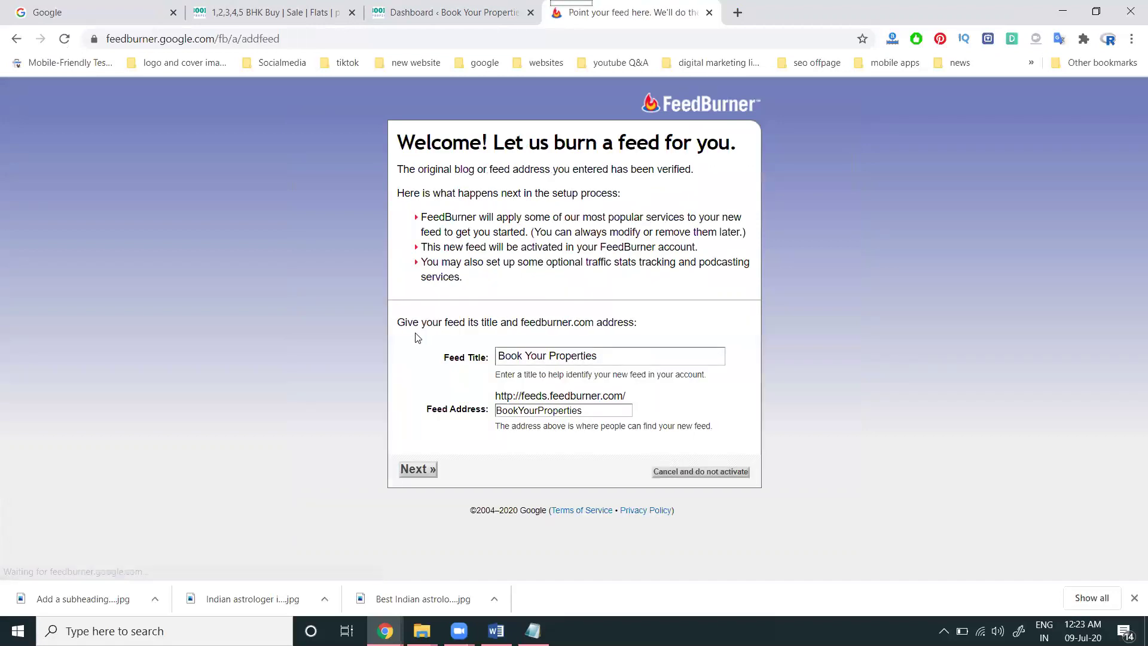
{"action": "left_click", "coordinate": [408, 472]}
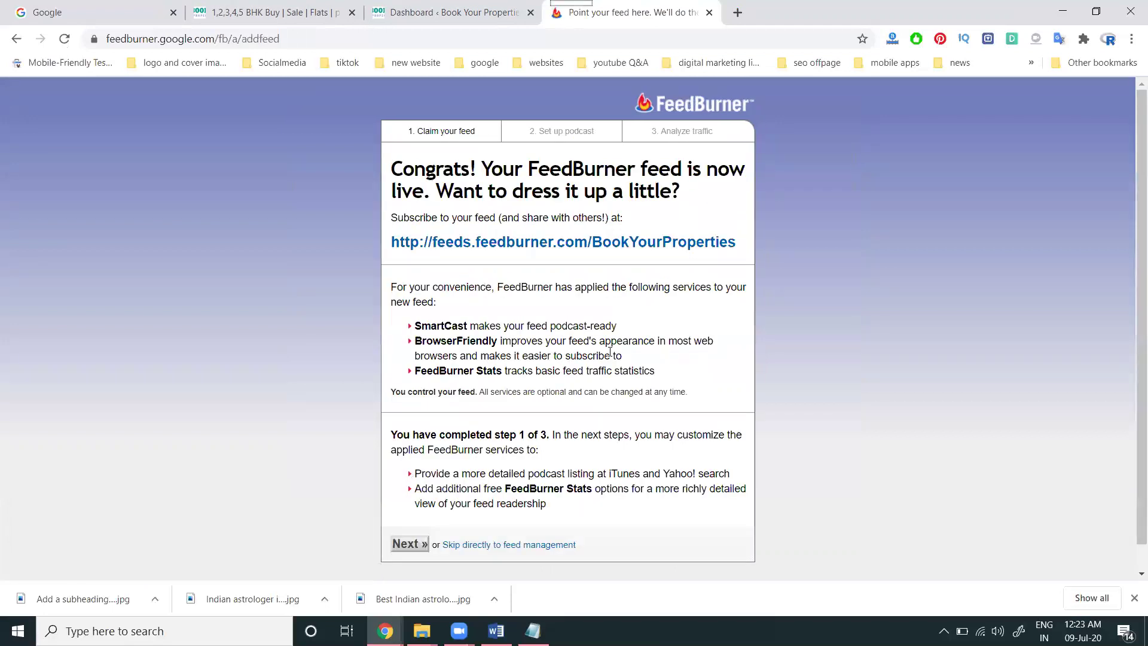
Step: Open the published BookYourProperties feed page, examine its listed property posts, and return to the FeedBurner setup page
{"action": "left_click", "coordinate": [722, 246]}
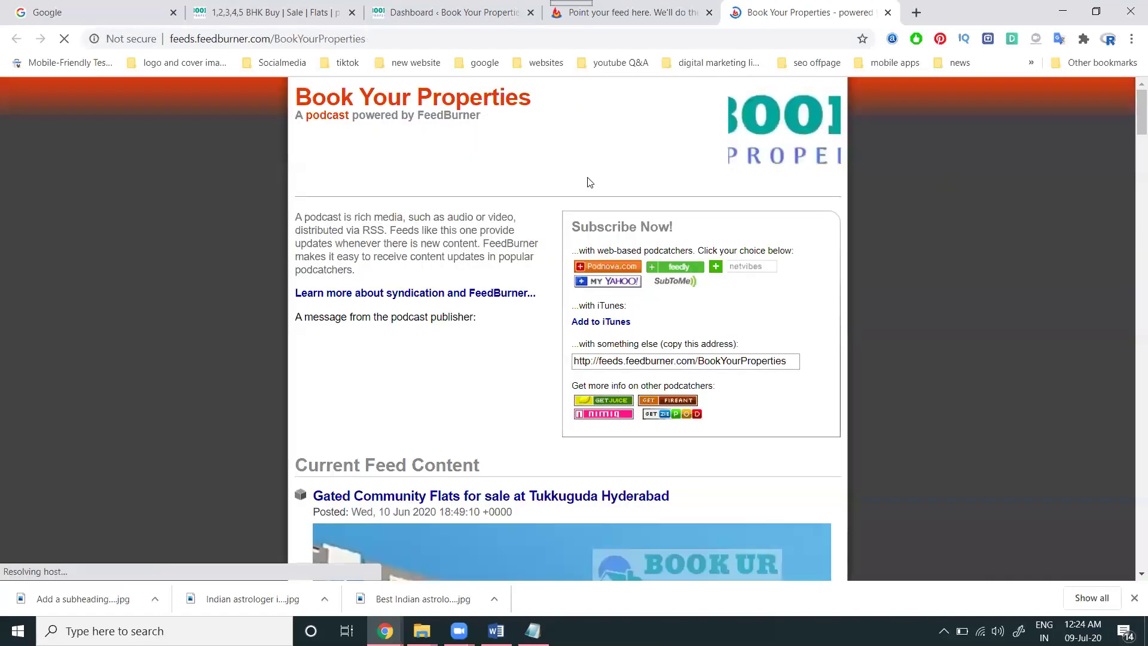
{"action": "scroll", "coordinate": [568, 203], "scroll_direction": "down", "scroll_amount": 20}
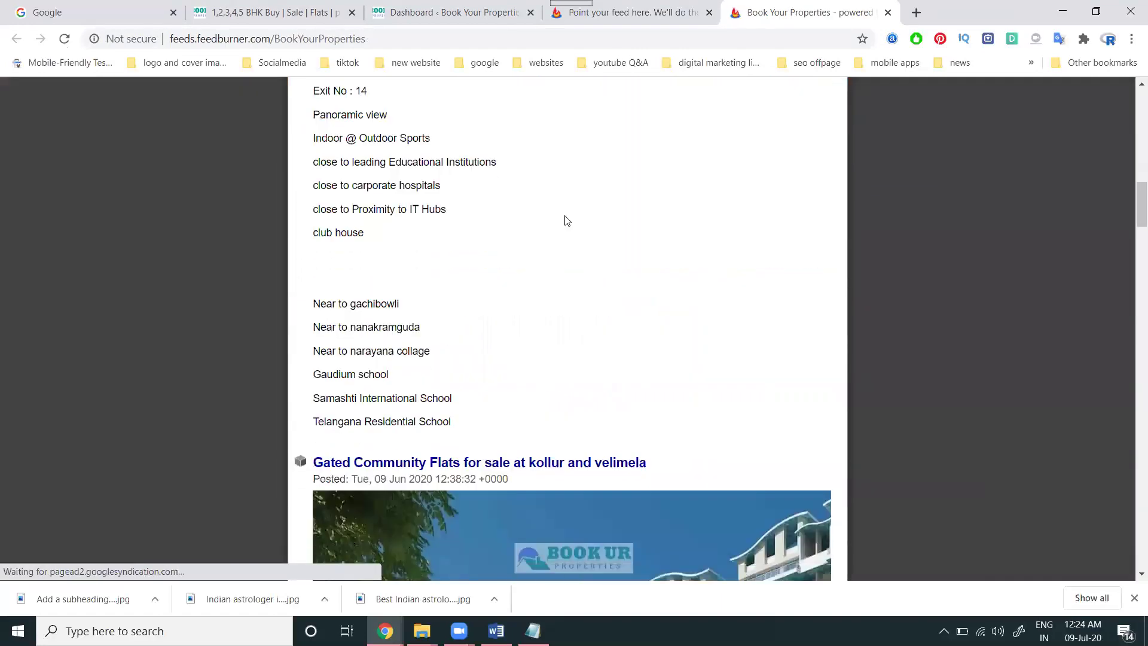
{"action": "scroll", "coordinate": [453, 254], "scroll_direction": "down", "scroll_amount": 6}
{"action": "scroll", "coordinate": [453, 255], "scroll_direction": "down", "scroll_amount": 10}
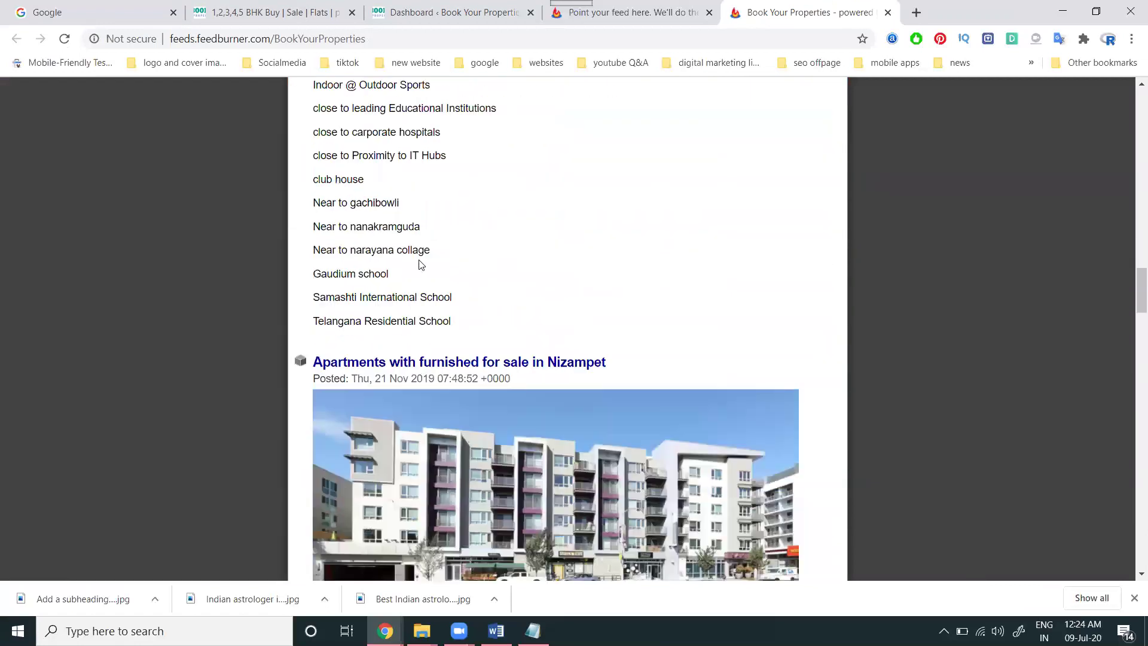
{"action": "scroll", "coordinate": [469, 289], "scroll_direction": "down", "scroll_amount": 10}
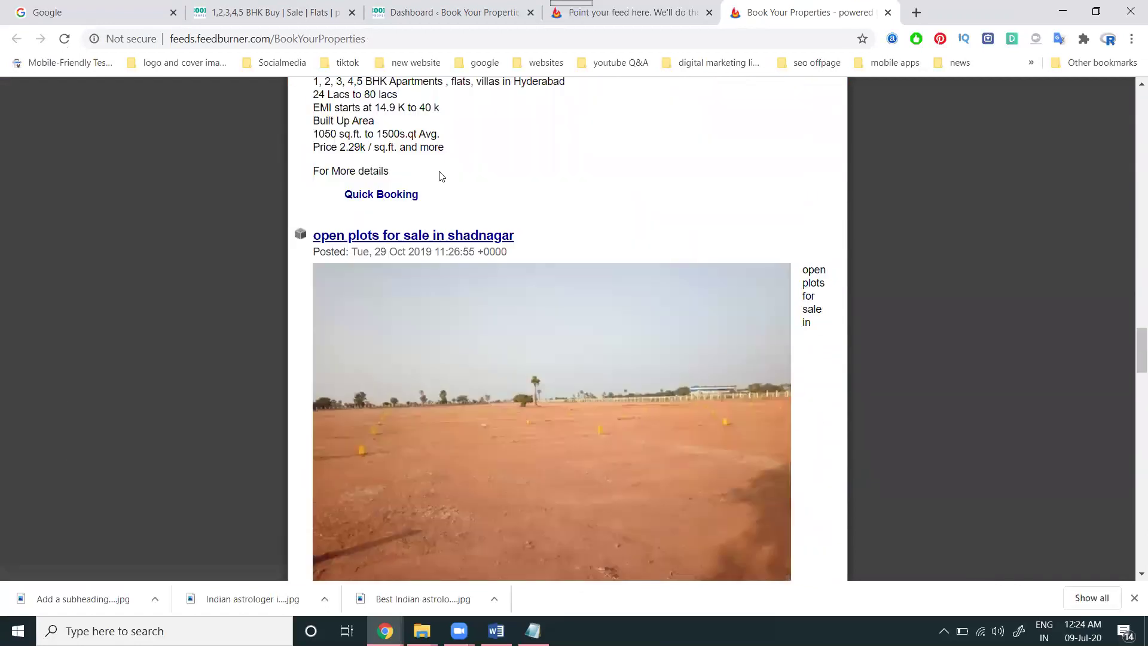
{"action": "scroll", "coordinate": [441, 175], "scroll_direction": "down", "scroll_amount": 5}
{"action": "scroll", "coordinate": [543, 333], "scroll_direction": "down", "scroll_amount": 7}
{"action": "scroll", "coordinate": [487, 250], "scroll_direction": "down", "scroll_amount": 15}
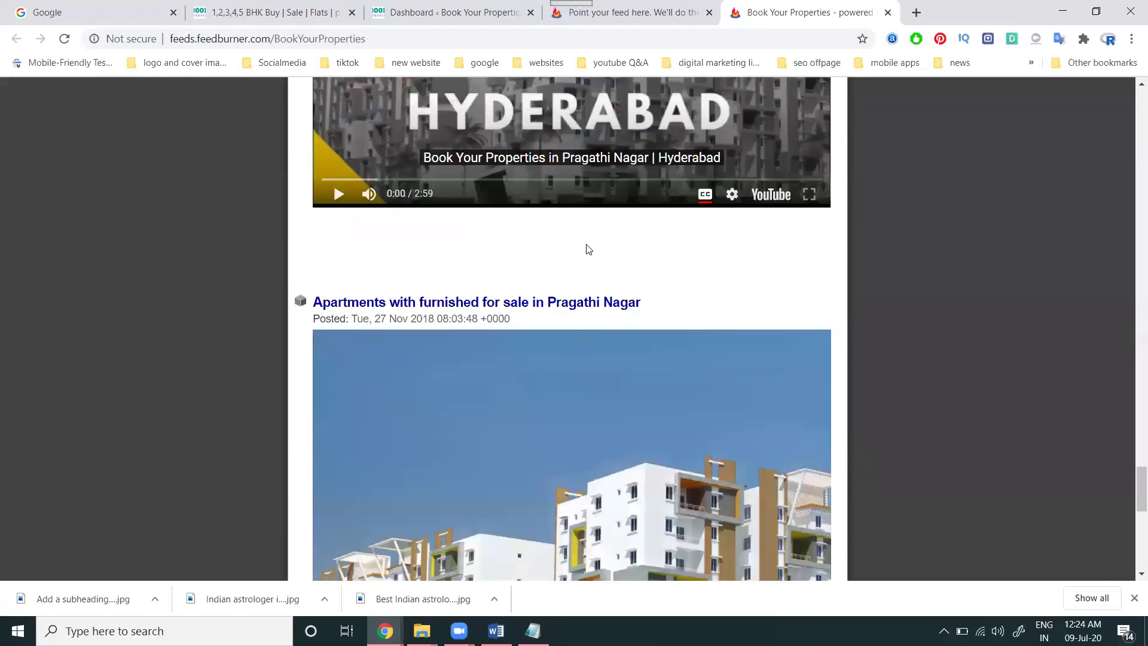
{"action": "key", "text": "ctrl+shift+Tab"}
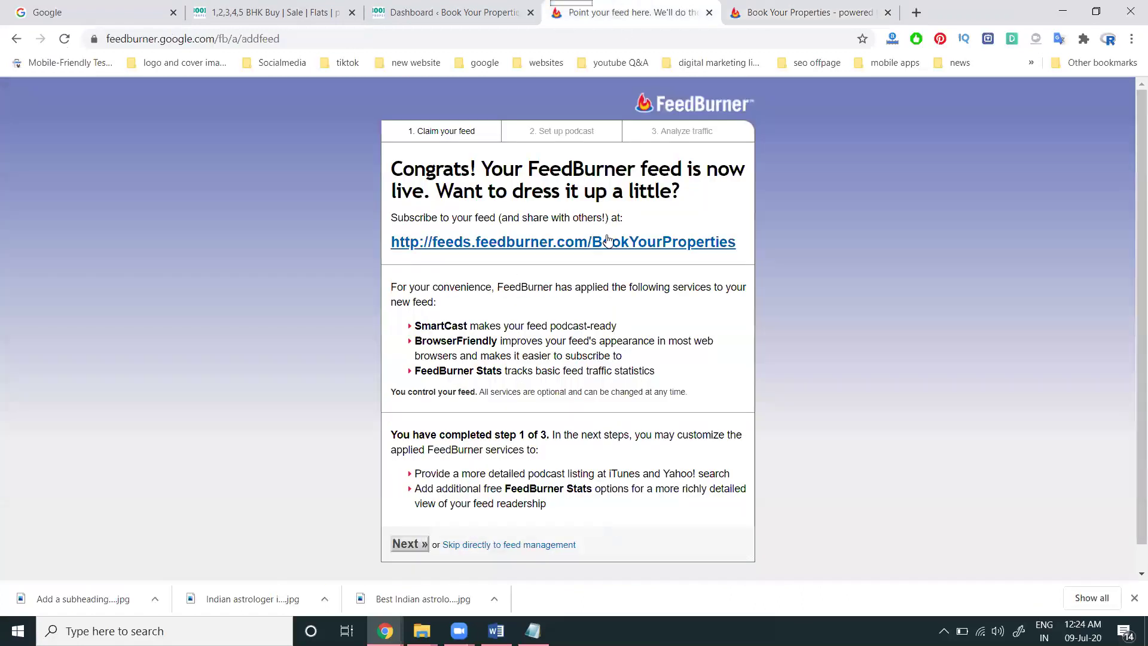
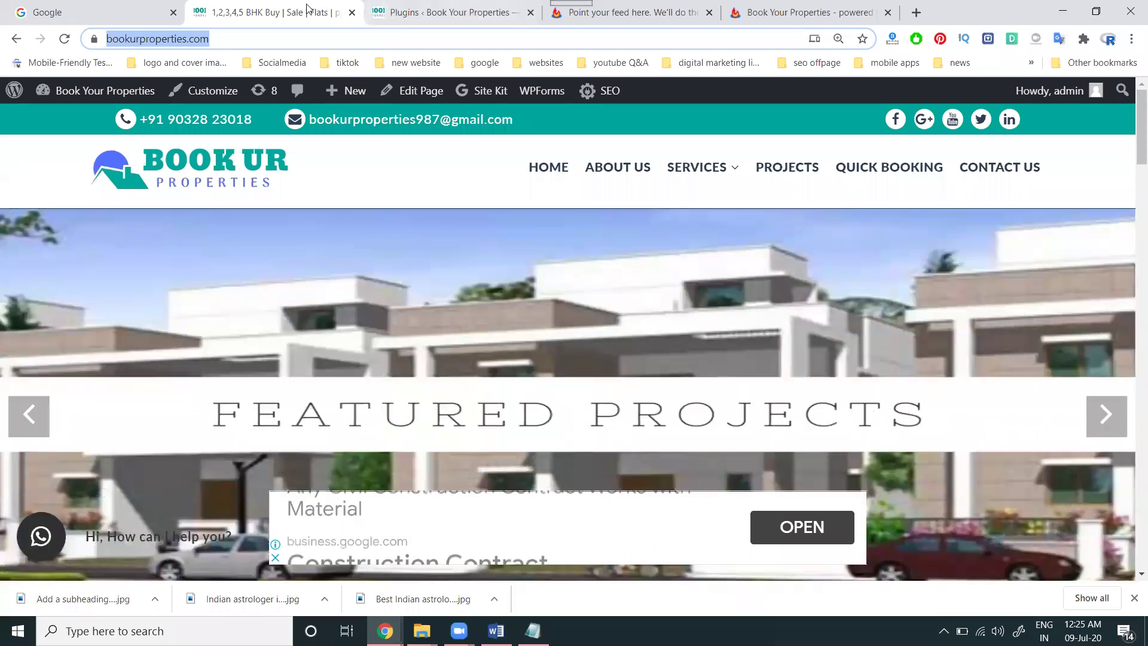
Step: Find the "WordPress RSS Feed Retriever" plugin from the site's WordPress plugins page and activate it
{"action": "left_click", "coordinate": [399, 14]}
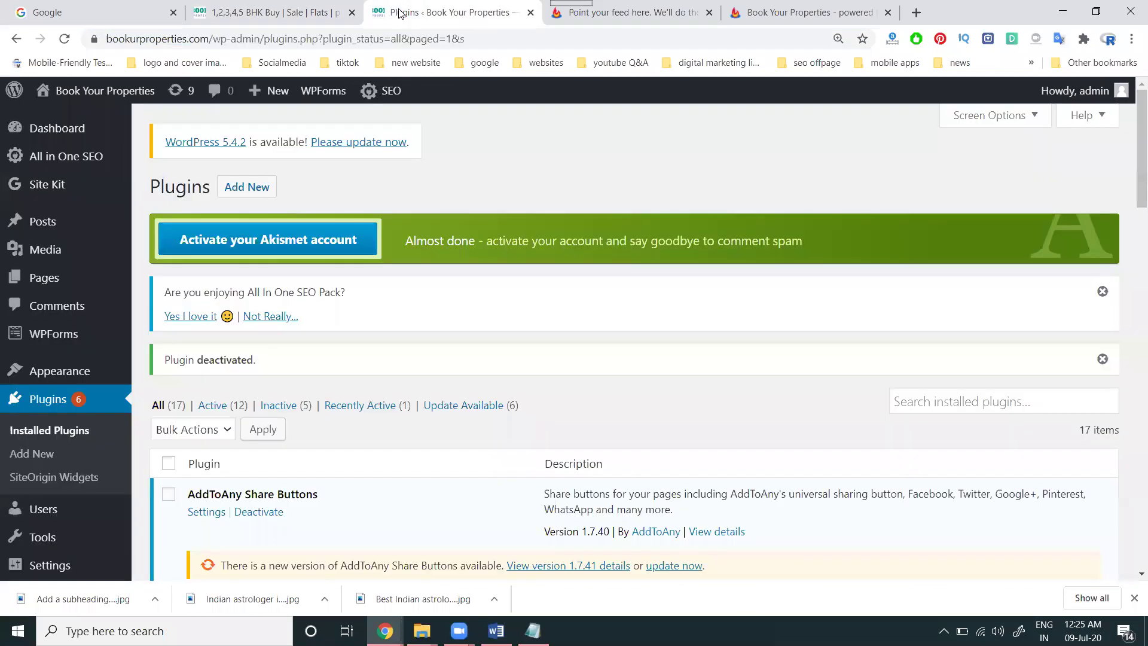
{"action": "left_click", "coordinate": [244, 191]}
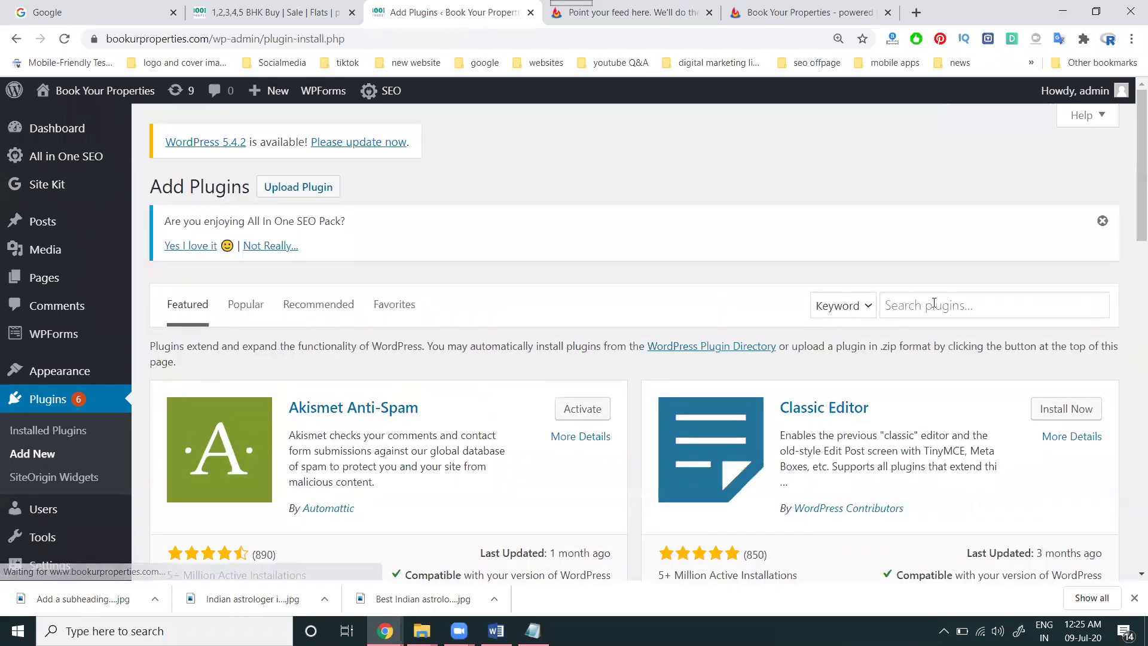
{"action": "left_click", "coordinate": [936, 305]}
{"action": "type", "text": "WordPress RSS Feed Retriever"}
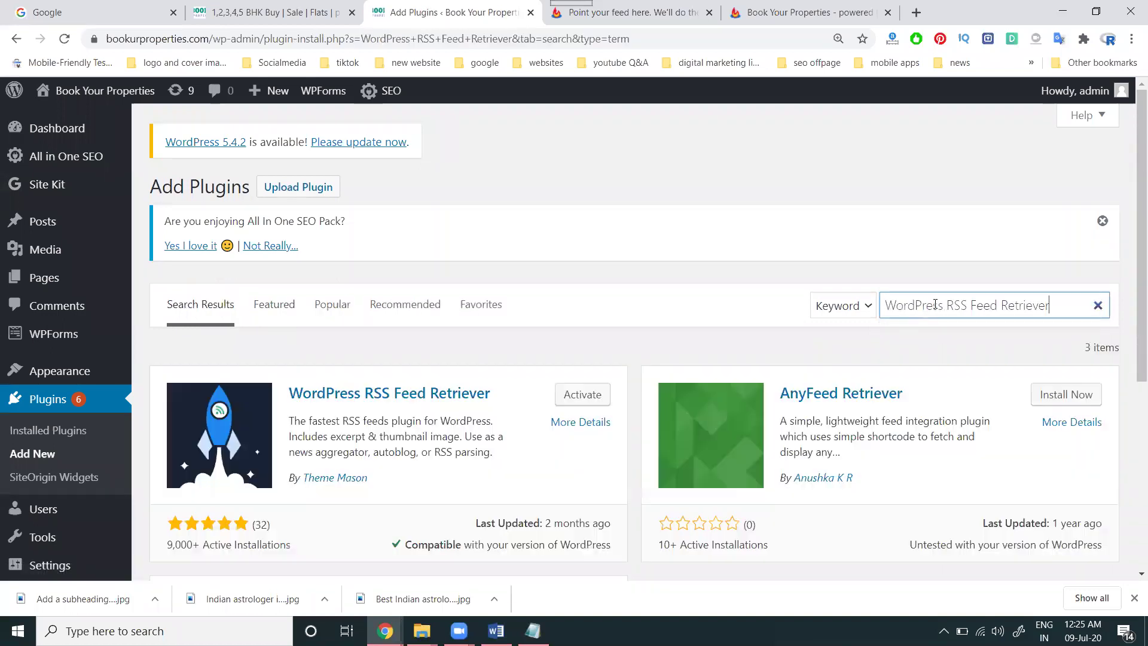
{"action": "left_click", "coordinate": [593, 400]}
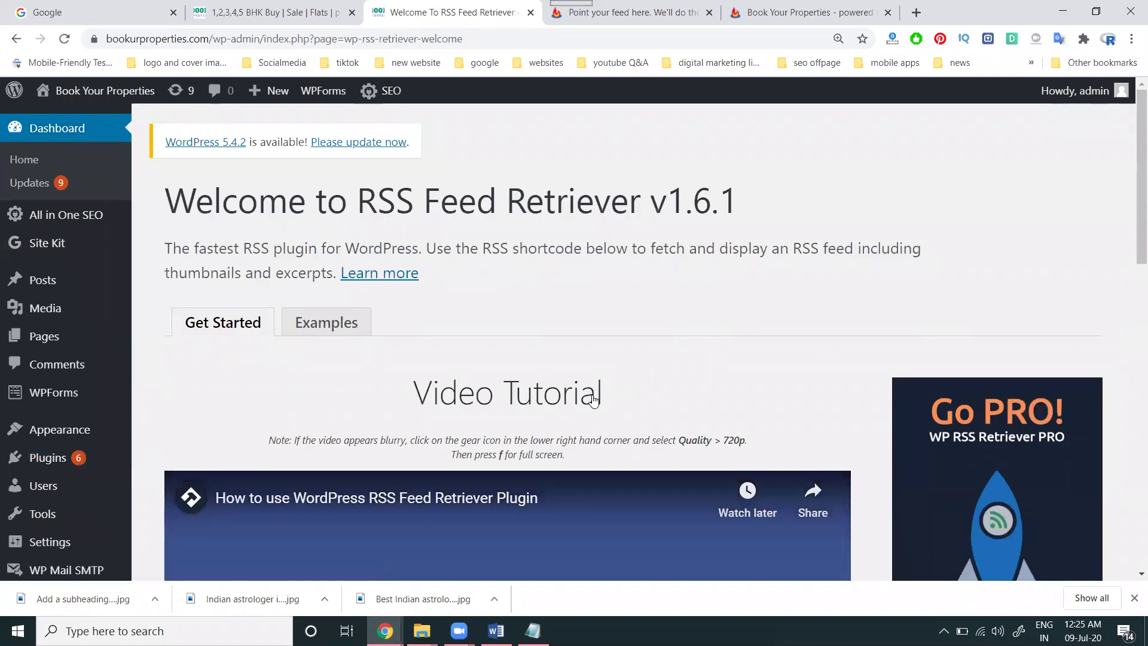
Step: Copy the full example wp_rss_retriever shortcode from the RSS Feed Retriever welcome page
{"action": "scroll", "coordinate": [586, 324], "scroll_direction": "down", "scroll_amount": 10}
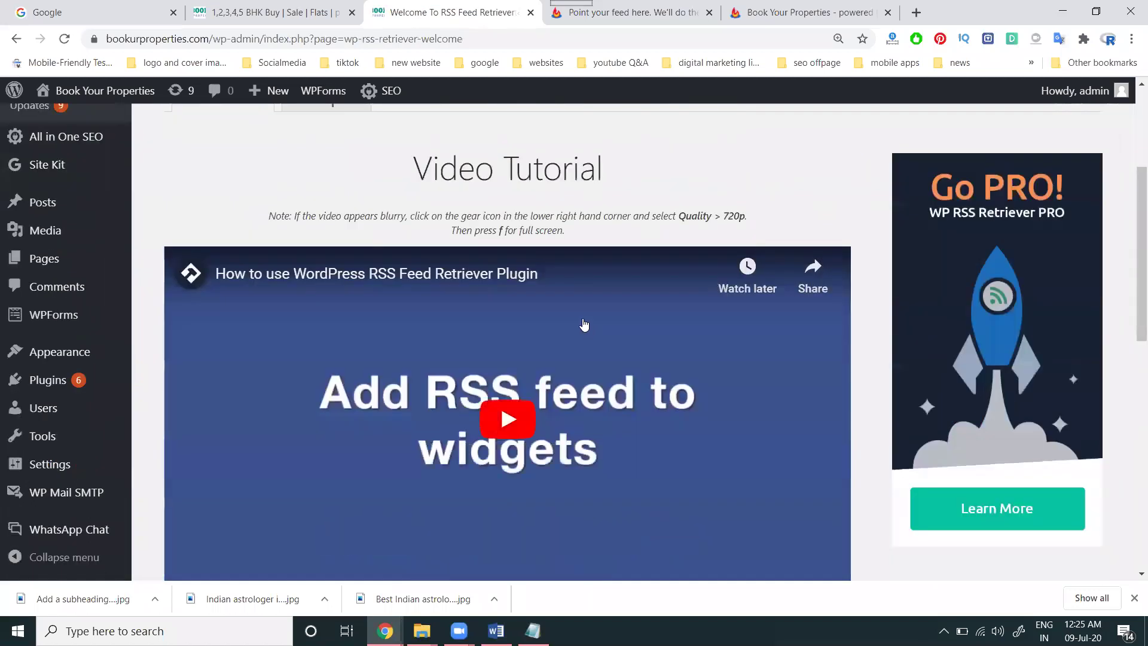
{"action": "scroll", "coordinate": [585, 287], "scroll_direction": "down", "scroll_amount": 1}
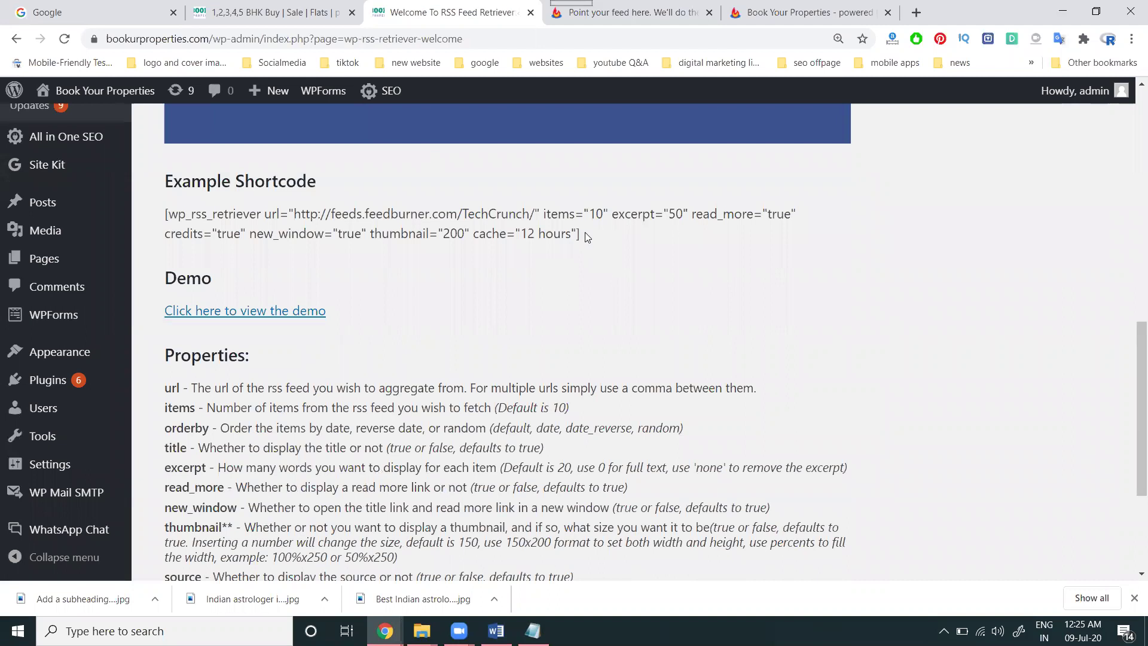
{"action": "left_click_drag", "start_coordinate": [580, 233], "coordinate": [165, 213]}
{"action": "key", "text": "ctrl+c"}
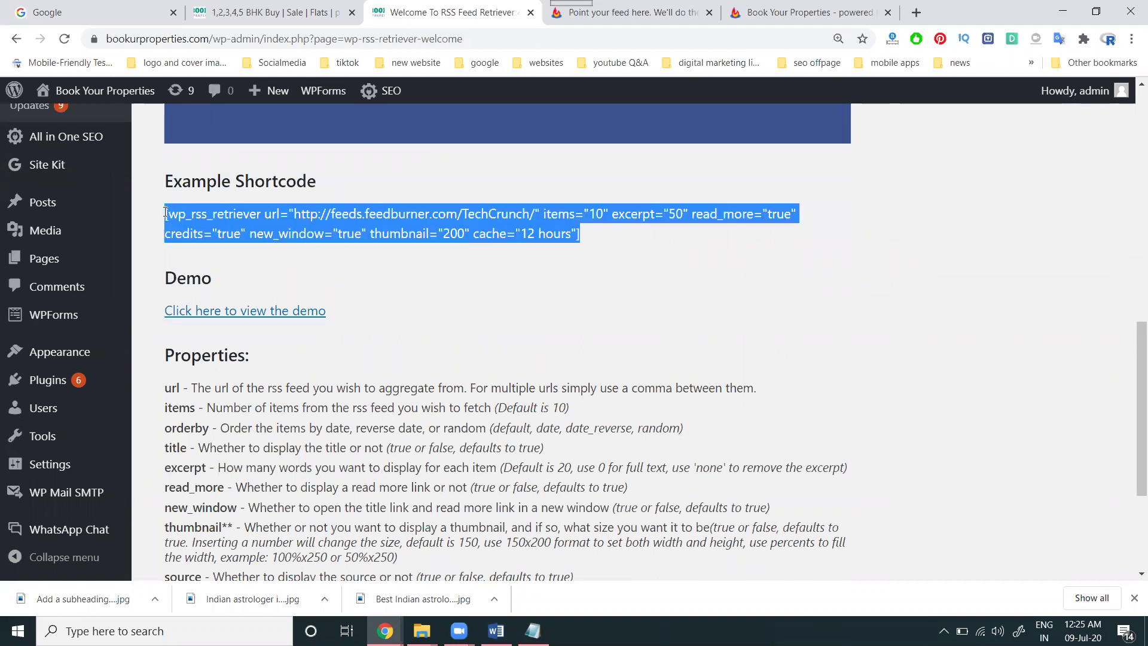
Step: Launch Word, create a blank document, and paste the copied wp_rss_retriever shortcode as text only
{"action": "key", "text": "super+r"}
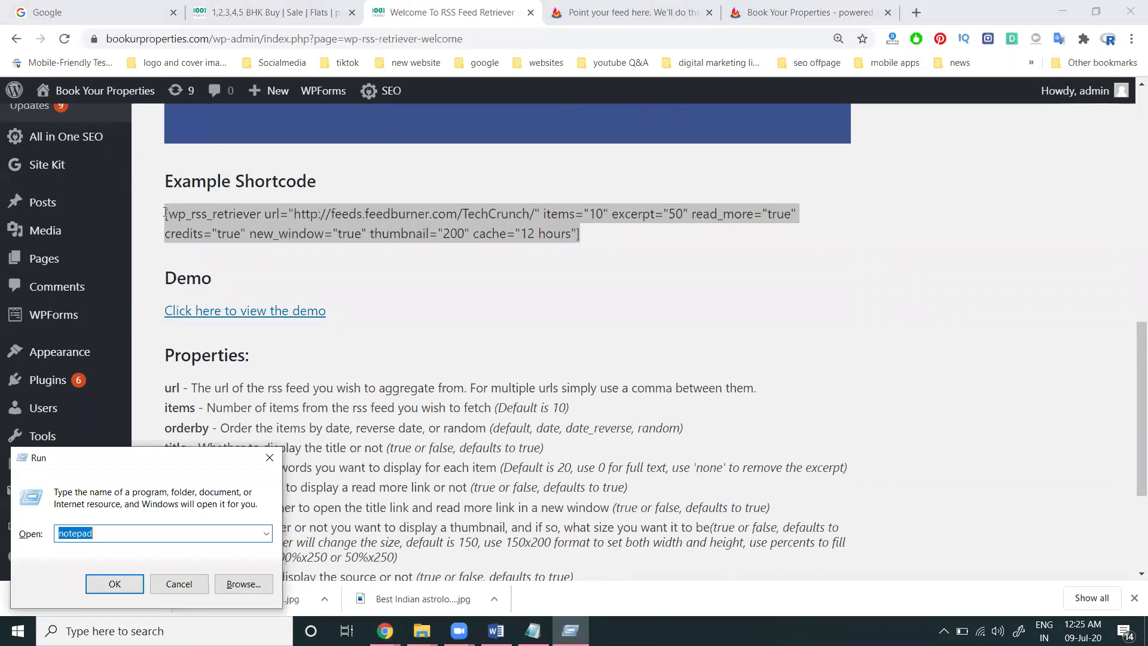
{"action": "key", "text": "Return"}
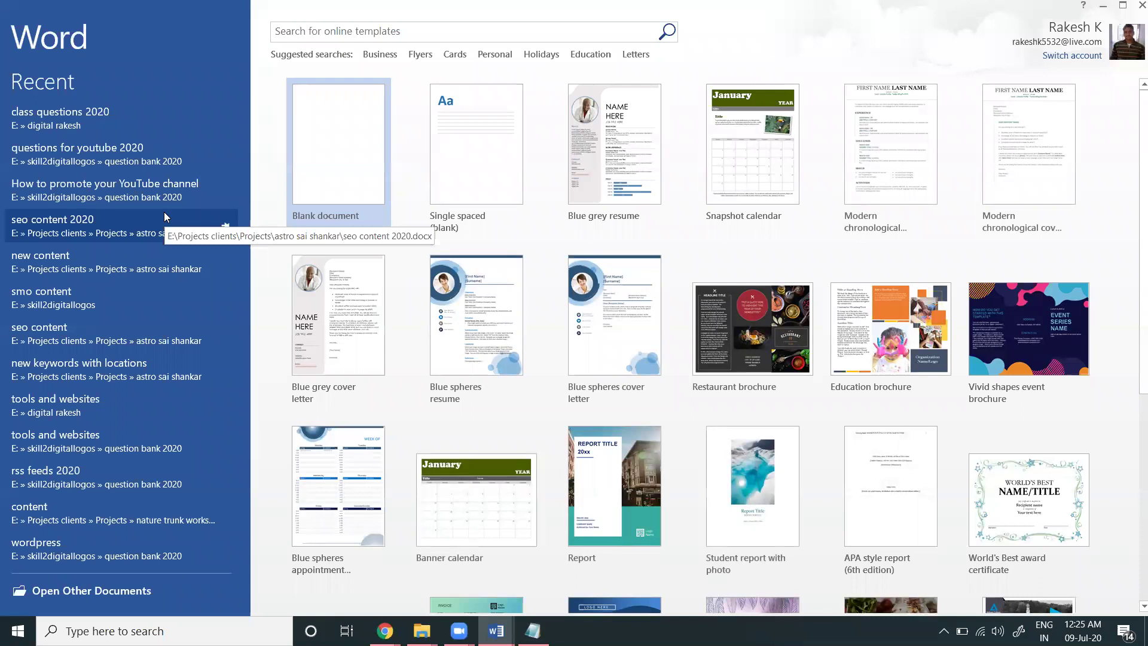
{"action": "left_click", "coordinate": [310, 157]}
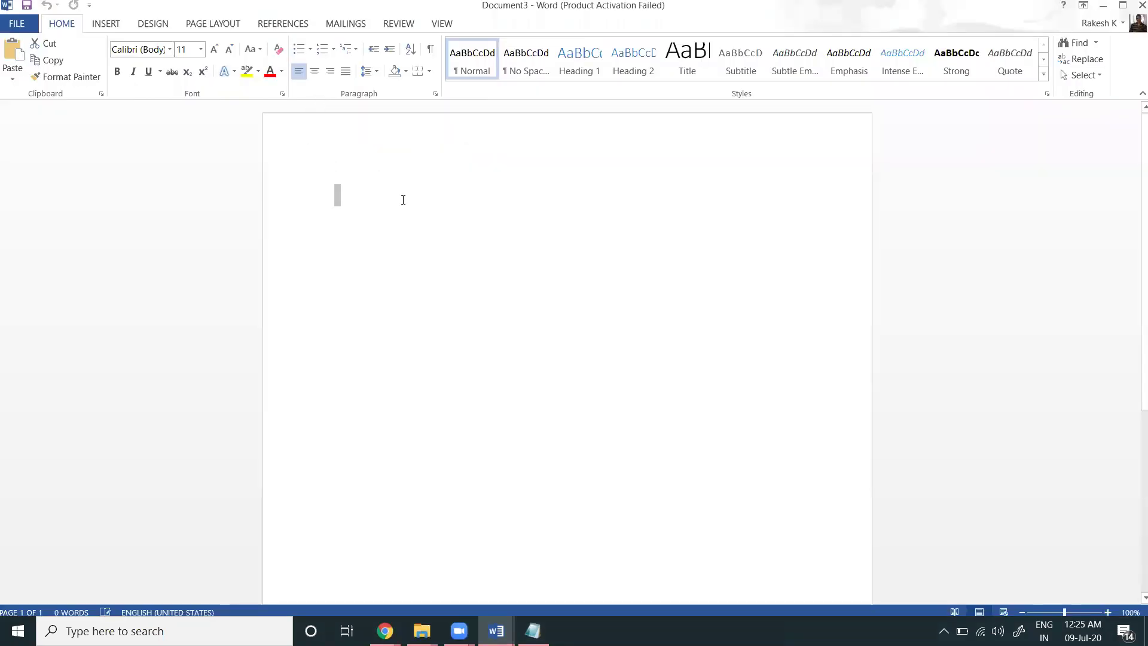
{"action": "key", "text": "ctrl+v"}
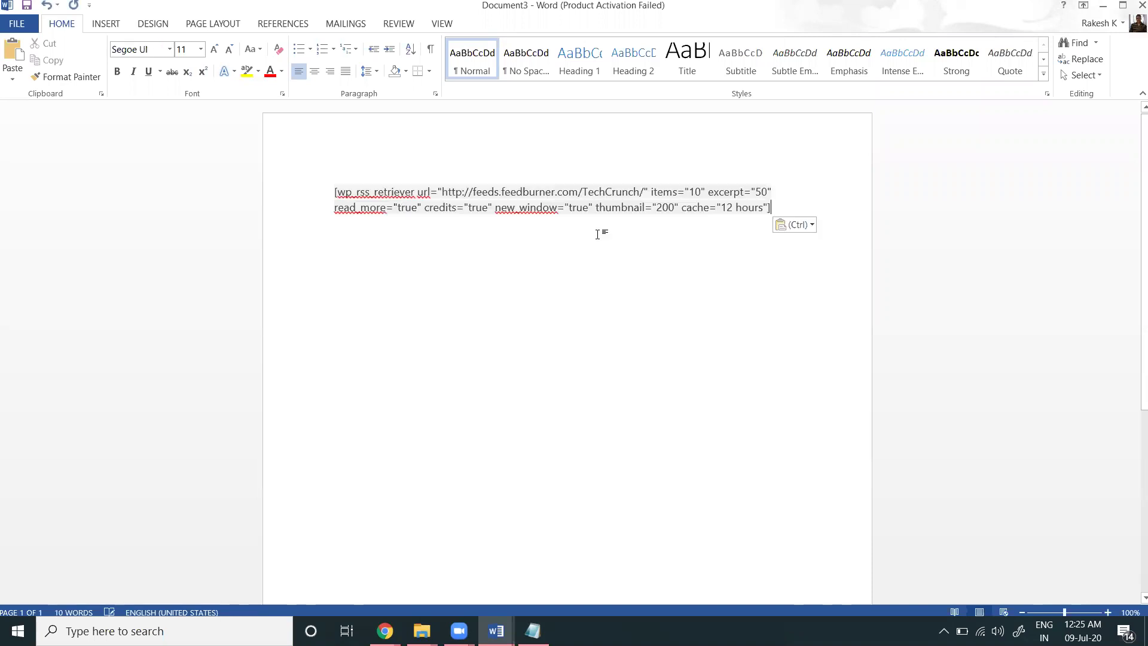
{"action": "left_click", "coordinate": [798, 224]}
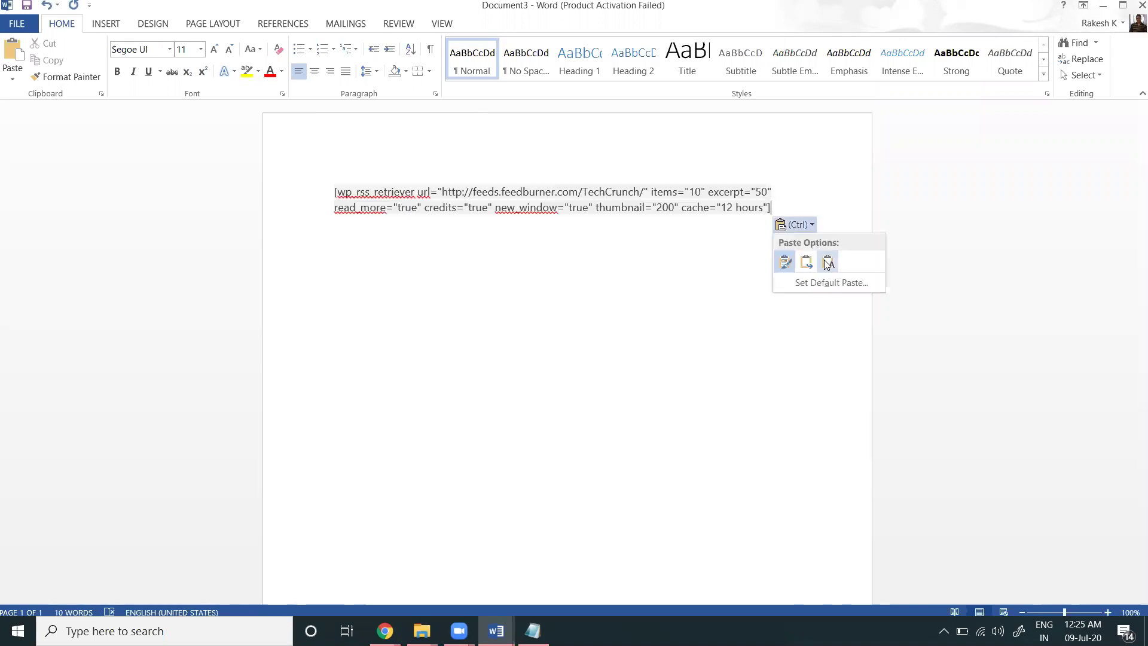
{"action": "left_click", "coordinate": [824, 261]}
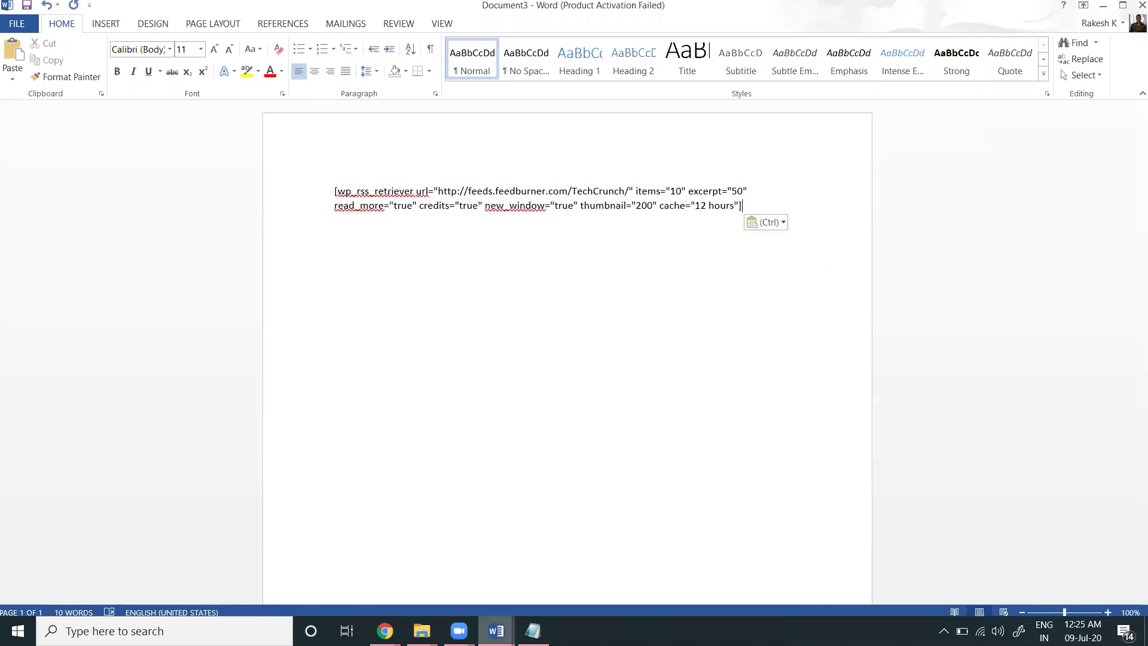
Step: Switch to Chrome and copy the address of the published BookYourProperties FeedBurner feed page
{"action": "mouse_move", "coordinate": [385, 630]}
{"action": "left_click", "coordinate": [423, 593]}
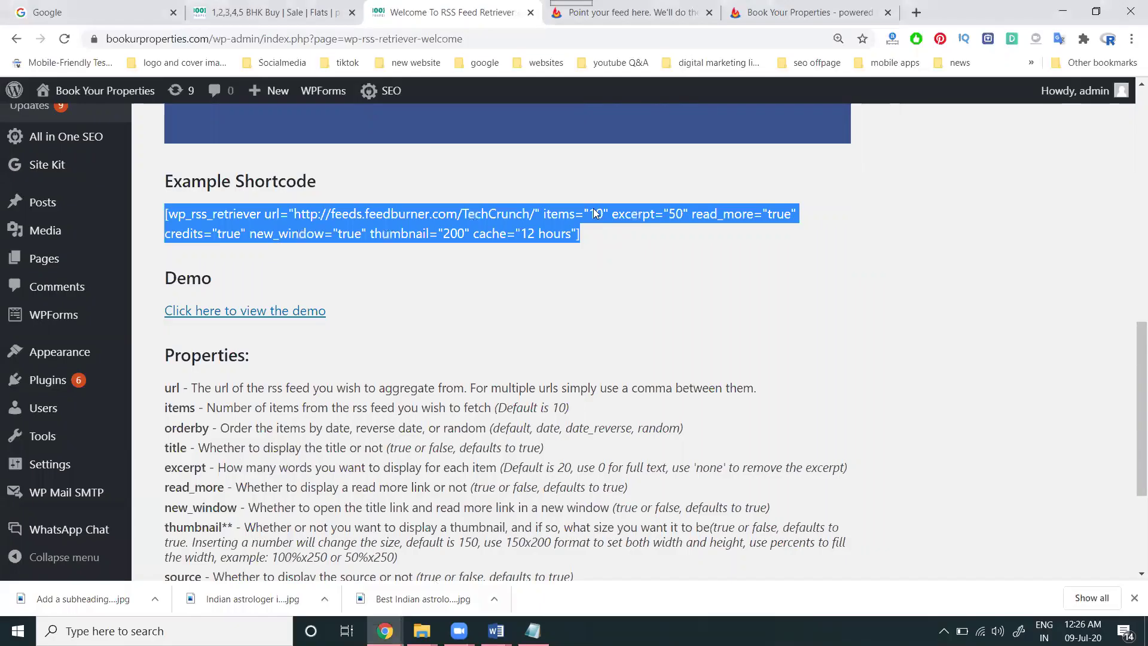
{"action": "left_click", "coordinate": [804, 12]}
{"action": "left_click", "coordinate": [424, 39]}
{"action": "key", "text": "ctrl+c"}
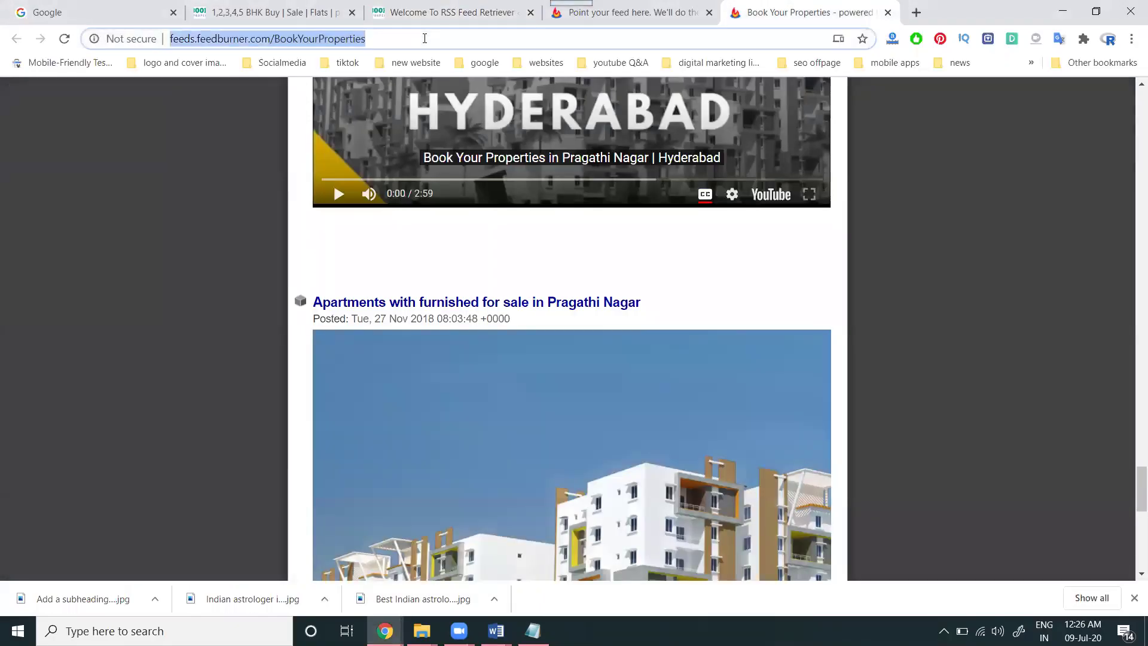
{"action": "left_click", "coordinate": [495, 631]}
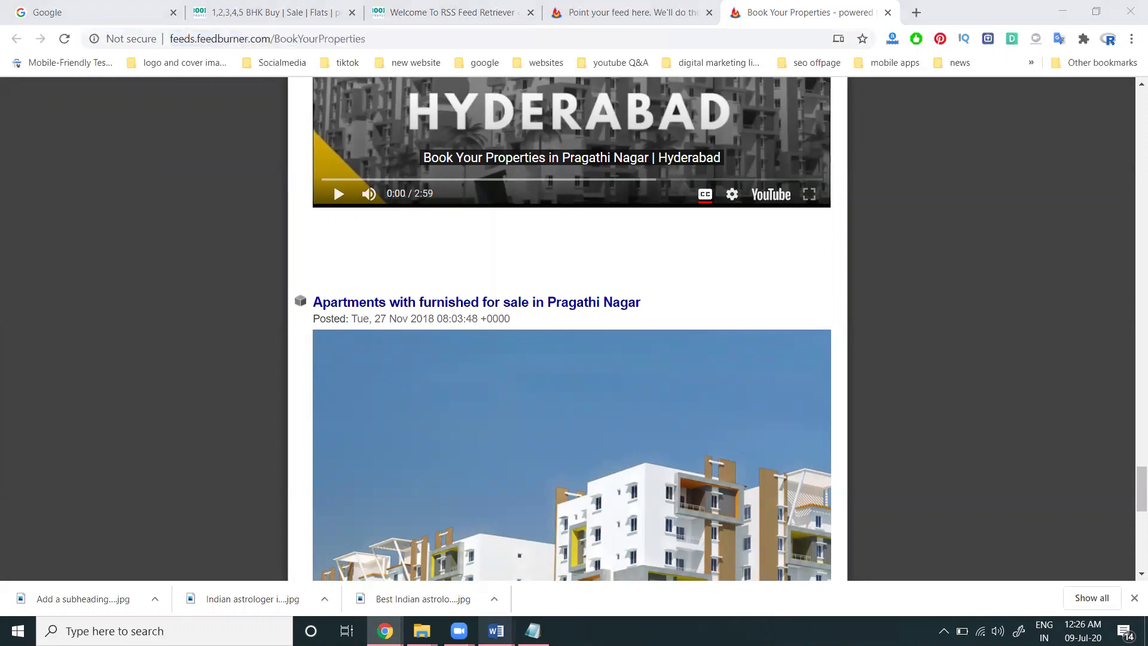
{"action": "left_click", "coordinate": [578, 584]}
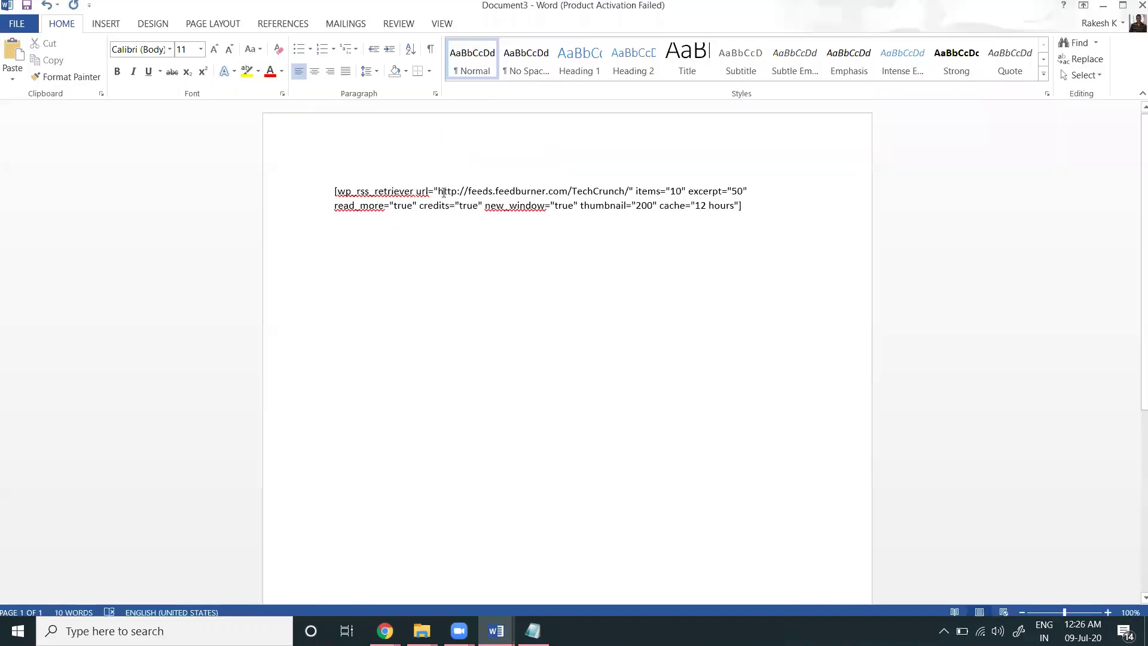
{"action": "left_click_drag", "start_coordinate": [443, 189], "coordinate": [605, 189]}
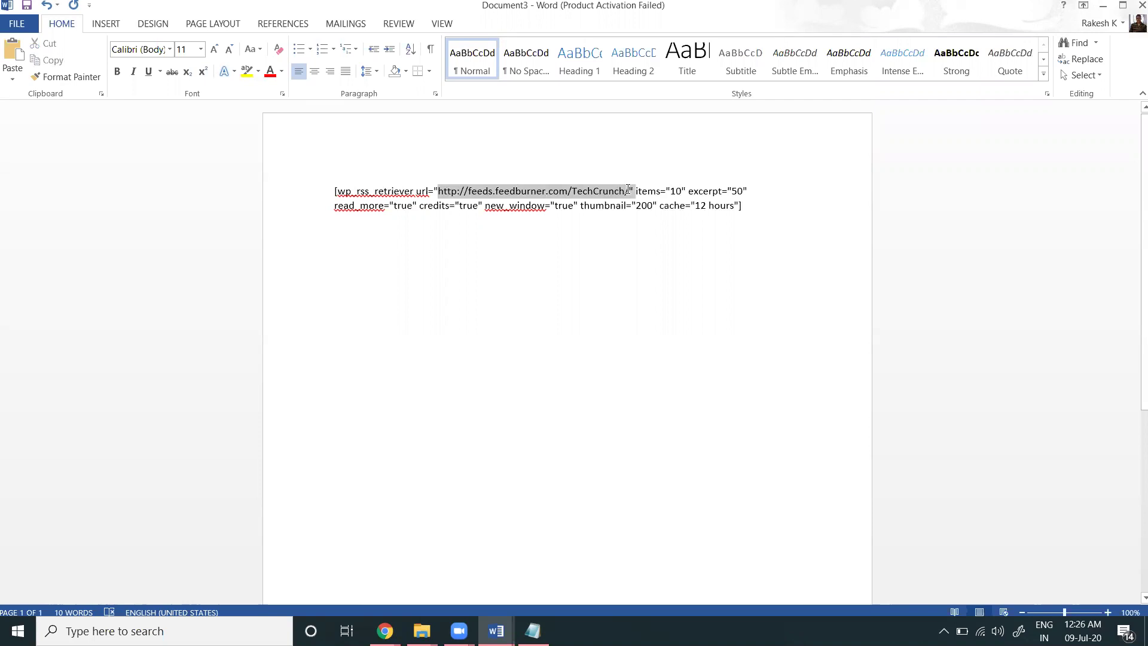
{"action": "key", "text": "ctrl+v"}
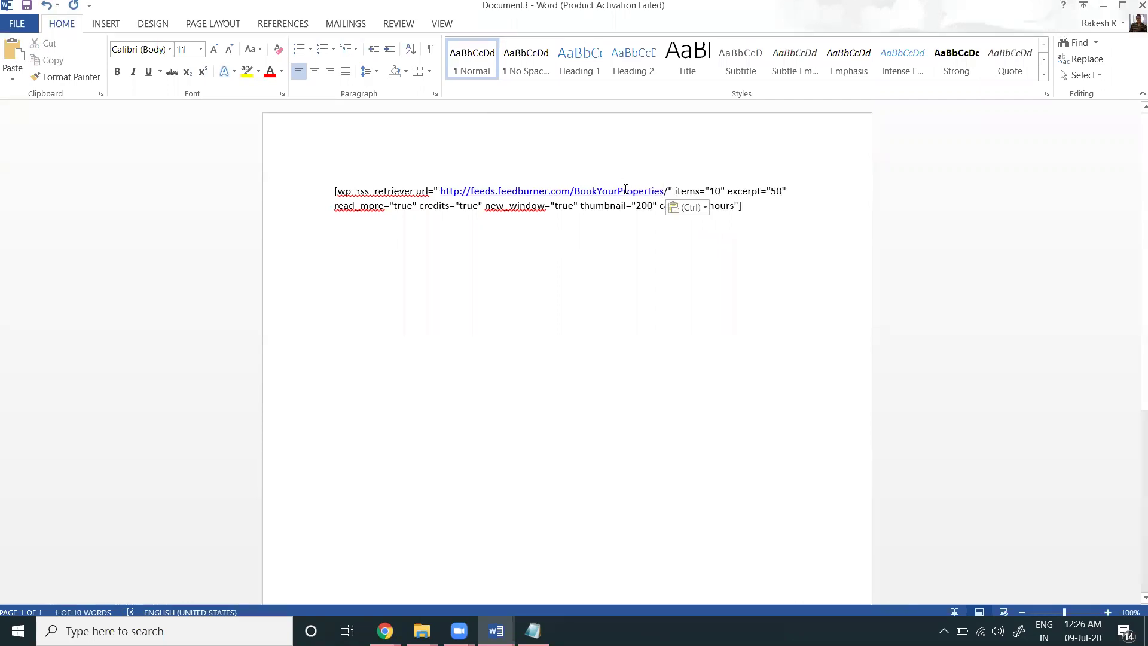
{"action": "left_click", "coordinate": [688, 207]}
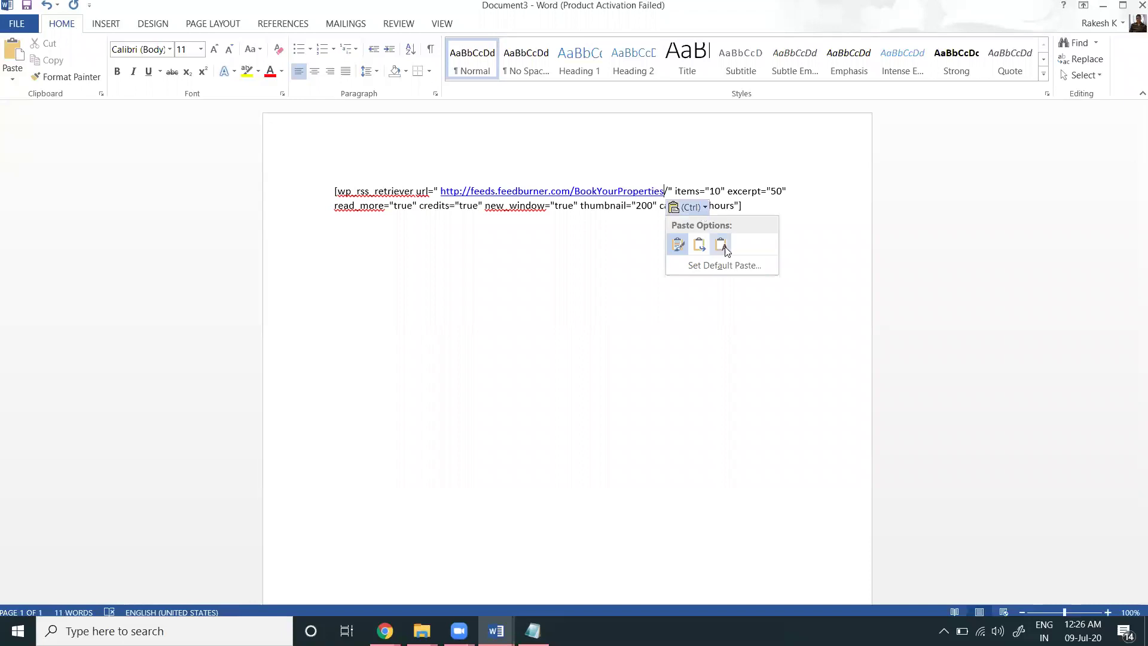
{"action": "left_click", "coordinate": [726, 249]}
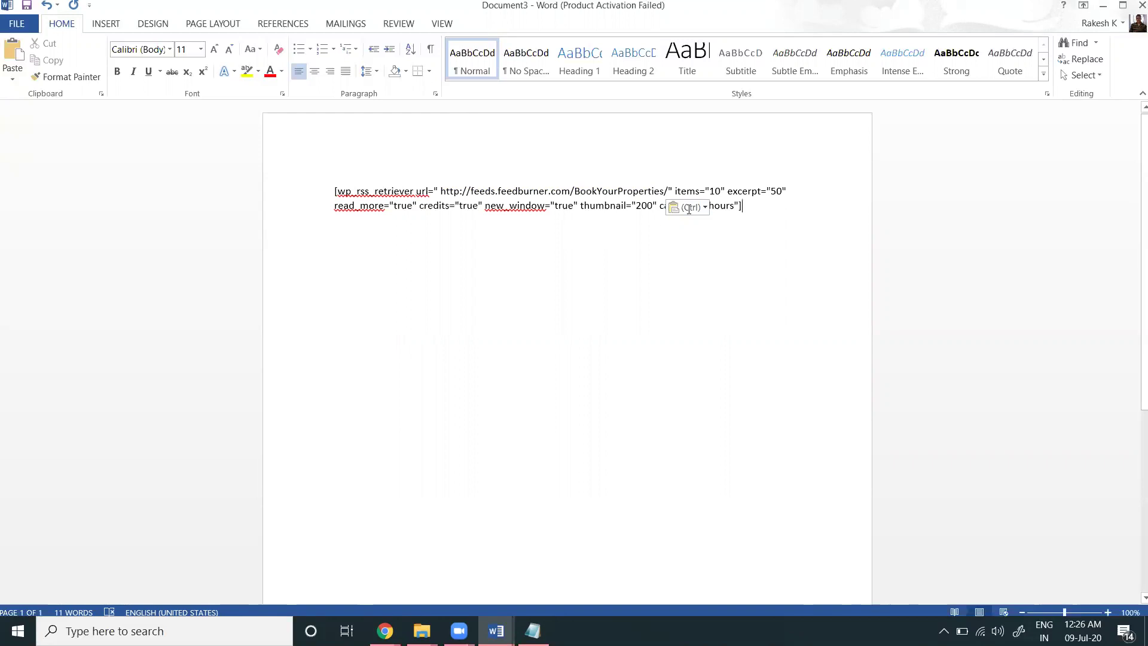
{"action": "left_click_drag", "start_coordinate": [744, 206], "coordinate": [320, 202]}
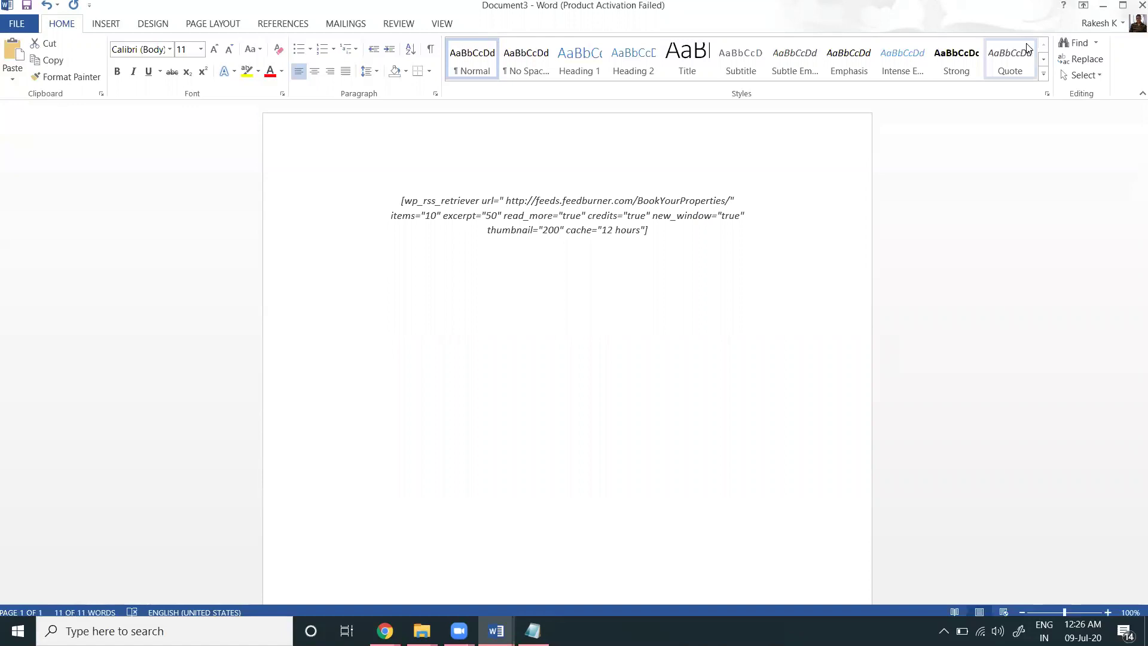
{"action": "left_click", "coordinate": [1102, 6]}
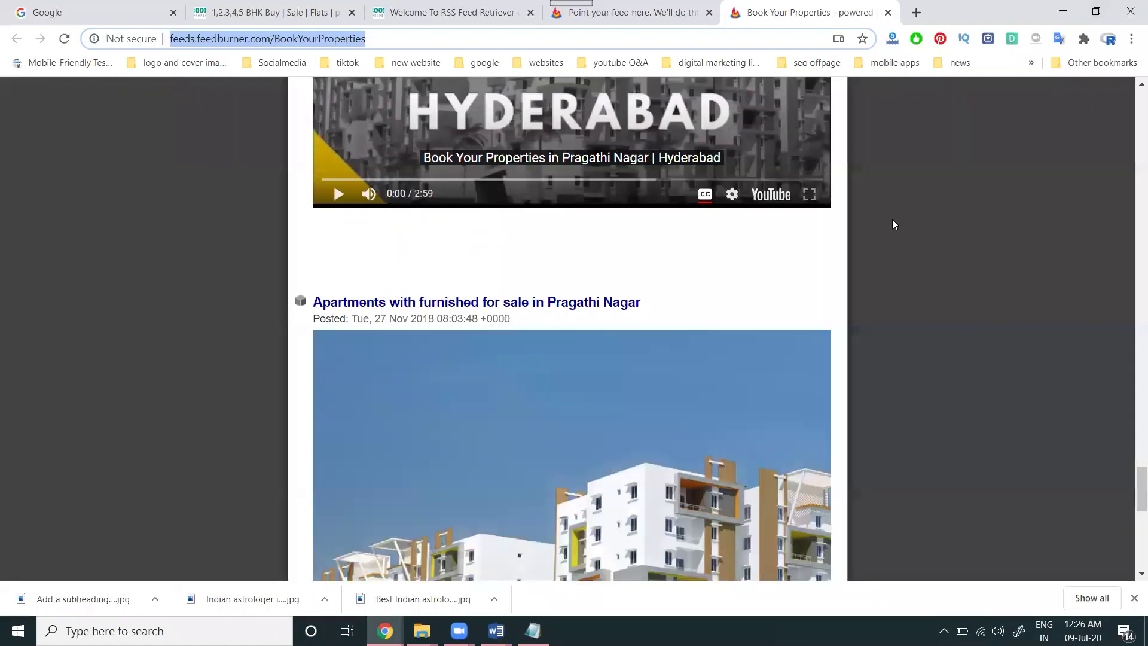
Step: Open the About Us page of bookurproperties.com in Chrome and examine its content, sidebar and footer
{"action": "left_click", "coordinate": [392, 20]}
{"action": "left_click", "coordinate": [317, 7]}
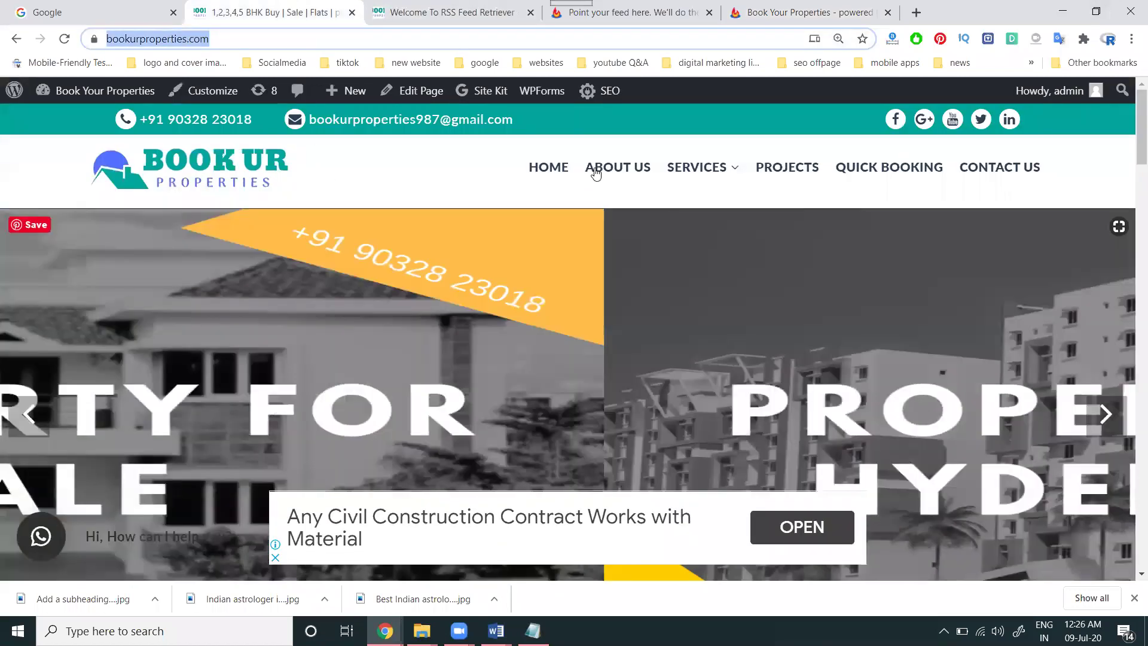
{"action": "left_click", "coordinate": [596, 169]}
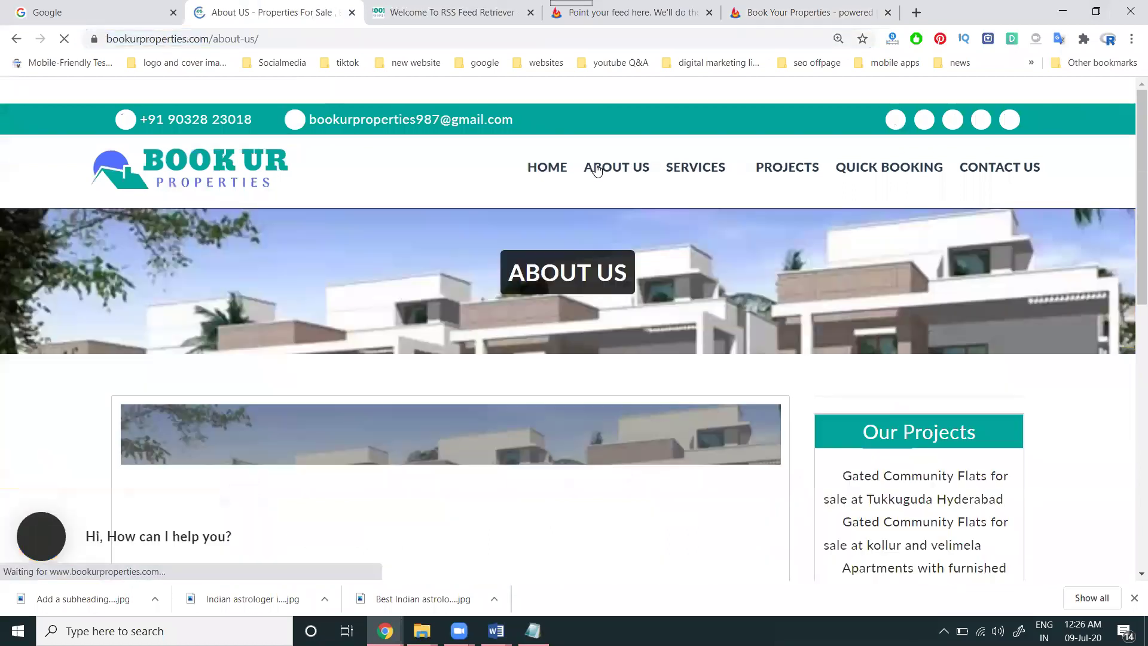
{"action": "scroll", "coordinate": [488, 239], "scroll_direction": "down", "scroll_amount": 8}
{"action": "scroll", "coordinate": [436, 317], "scroll_direction": "down", "scroll_amount": 6}
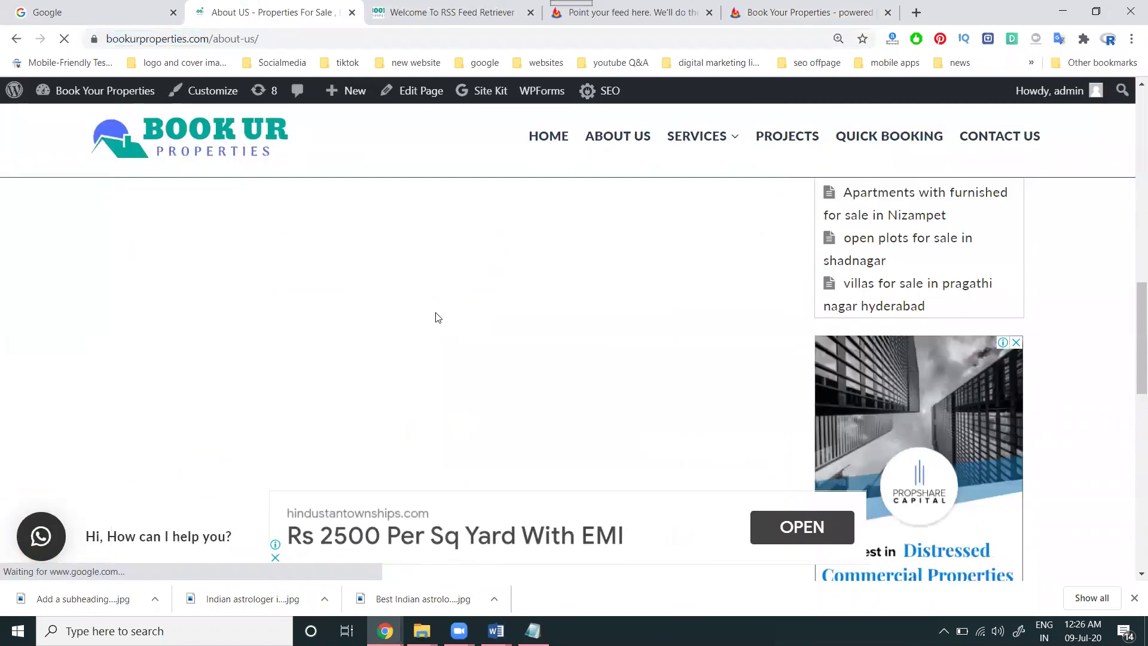
{"action": "scroll", "coordinate": [435, 312], "scroll_direction": "up", "scroll_amount": 10}
{"action": "scroll", "coordinate": [458, 324], "scroll_direction": "down", "scroll_amount": 2}
{"action": "scroll", "coordinate": [458, 325], "scroll_direction": "down", "scroll_amount": 2}
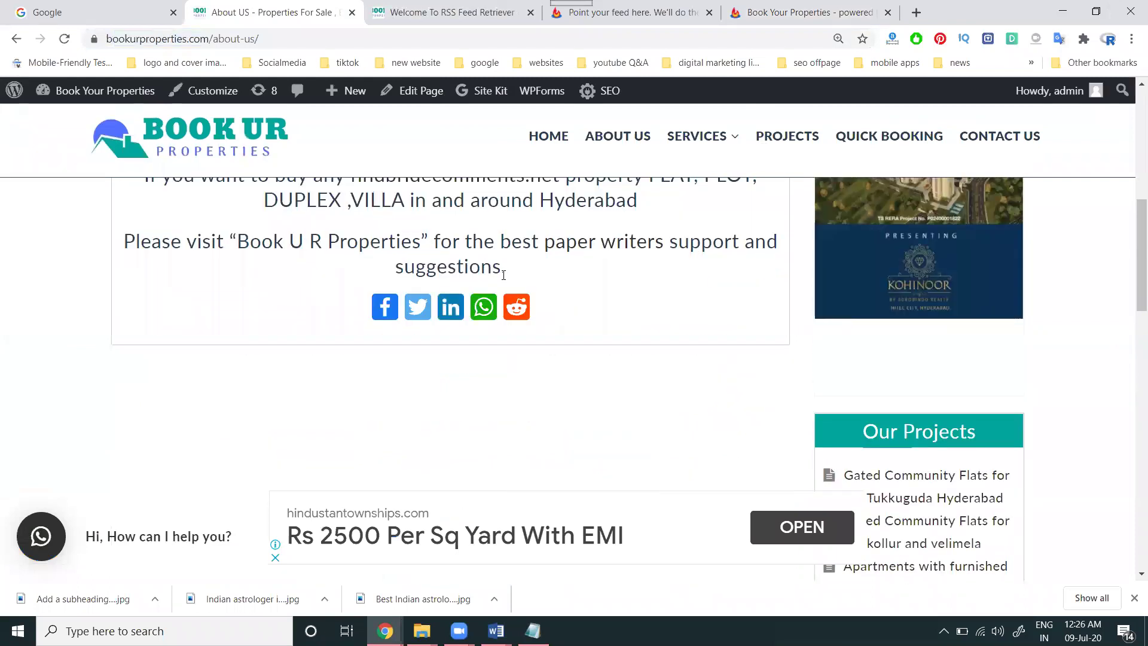
{"action": "scroll", "coordinate": [560, 313], "scroll_direction": "down", "scroll_amount": 10}
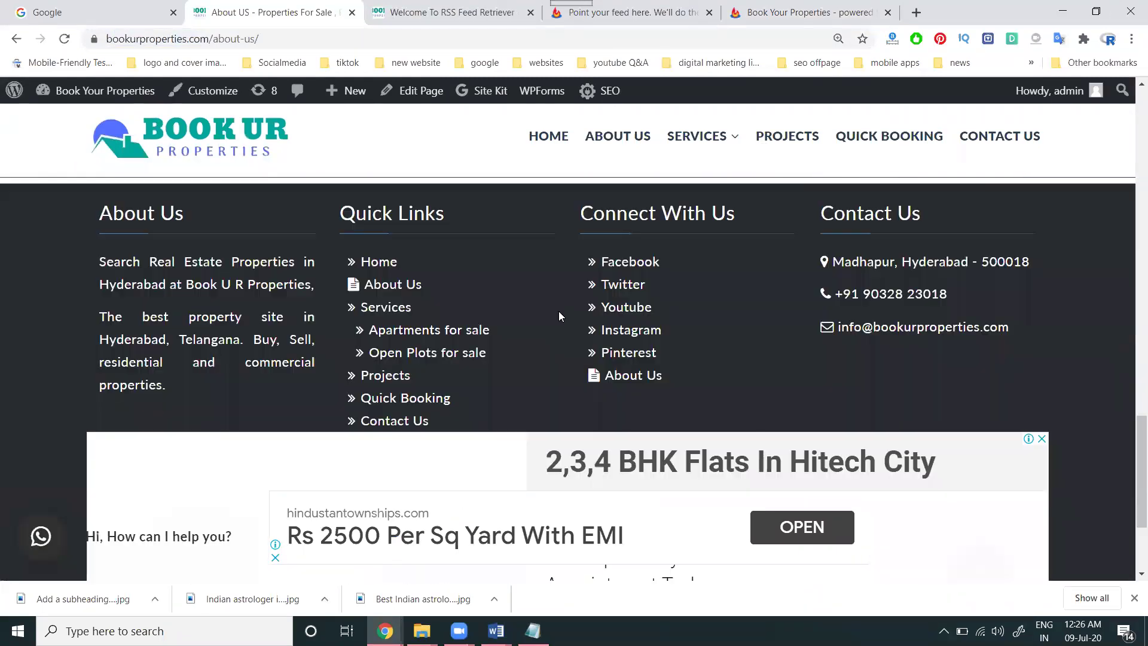
{"action": "scroll", "coordinate": [559, 314], "scroll_direction": "up", "scroll_amount": 6}
{"action": "scroll", "coordinate": [560, 315], "scroll_direction": "up", "scroll_amount": 5}
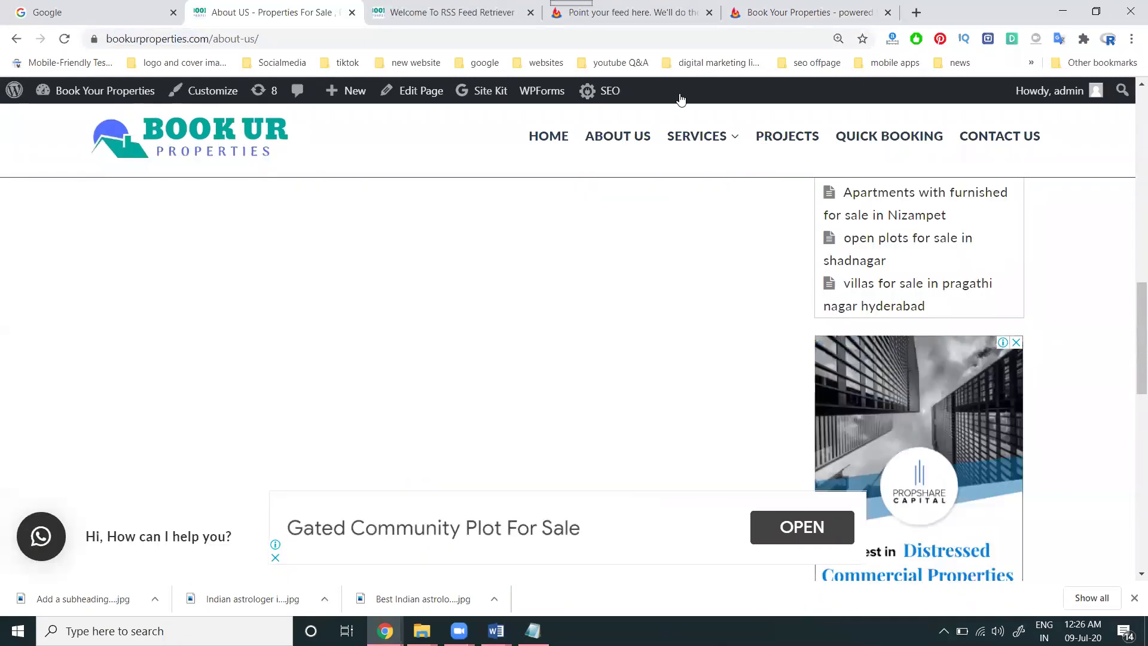
Step: Return to the shortcode in Word, set its items value to 2, and select the whole shortcode
{"action": "mouse_move", "coordinate": [497, 631]}
{"action": "left_click", "coordinate": [552, 562]}
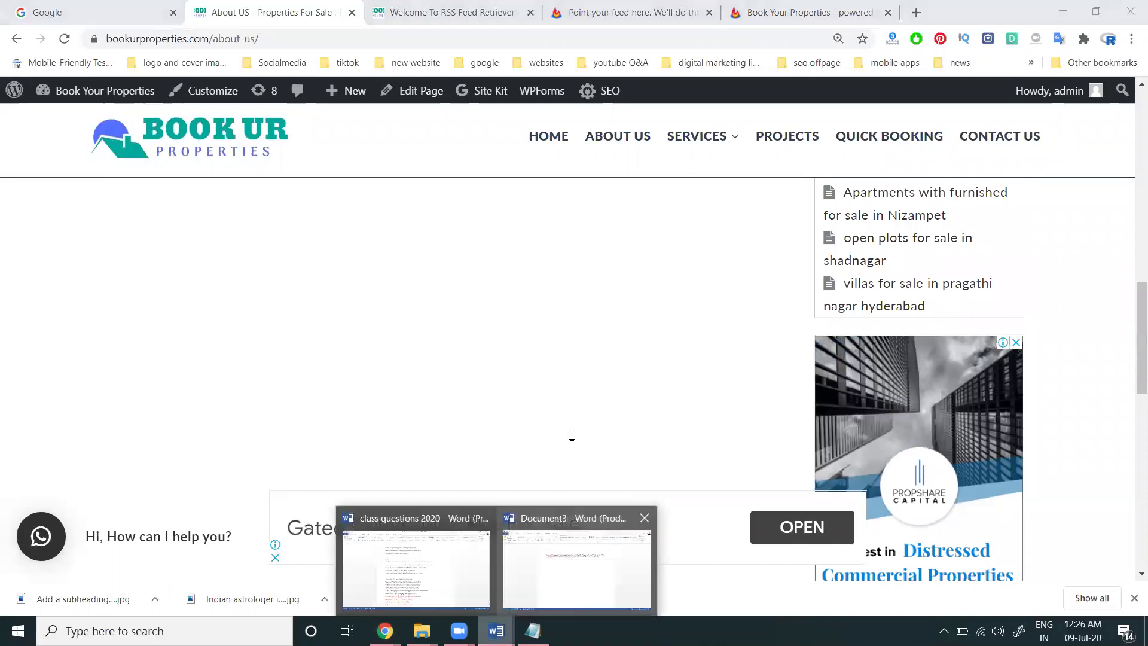
{"action": "left_click", "coordinate": [545, 256]}
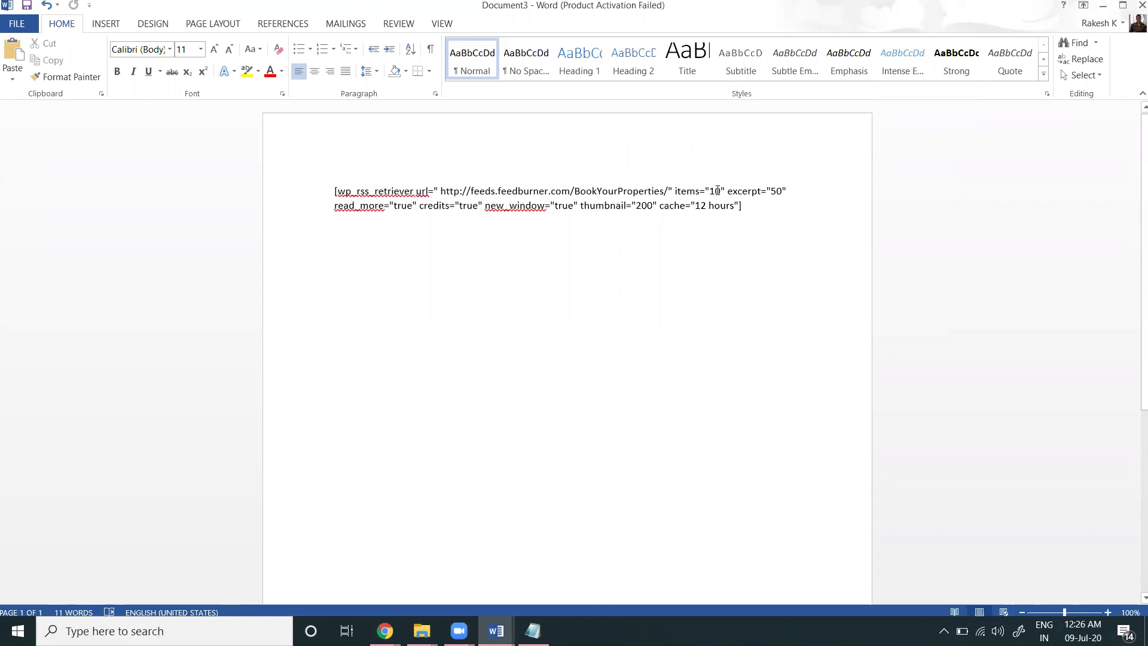
{"action": "double_click", "coordinate": [717, 190]}
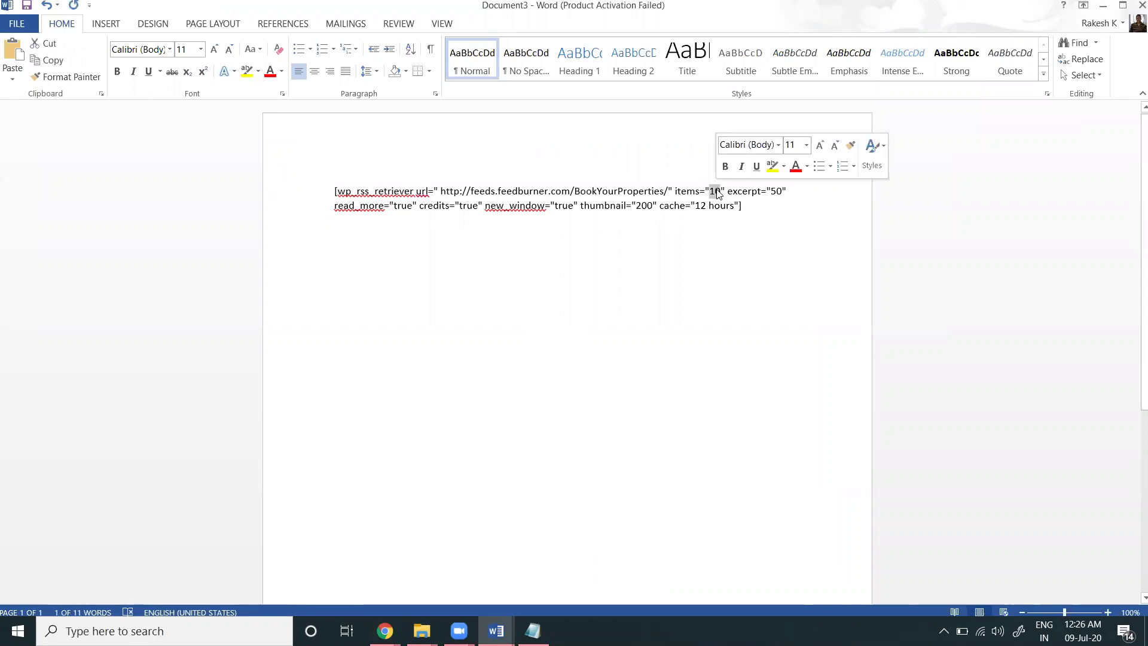
{"action": "key", "text": "Down"}
{"action": "double_click", "coordinate": [717, 191]}
{"action": "type", "text": "2"}
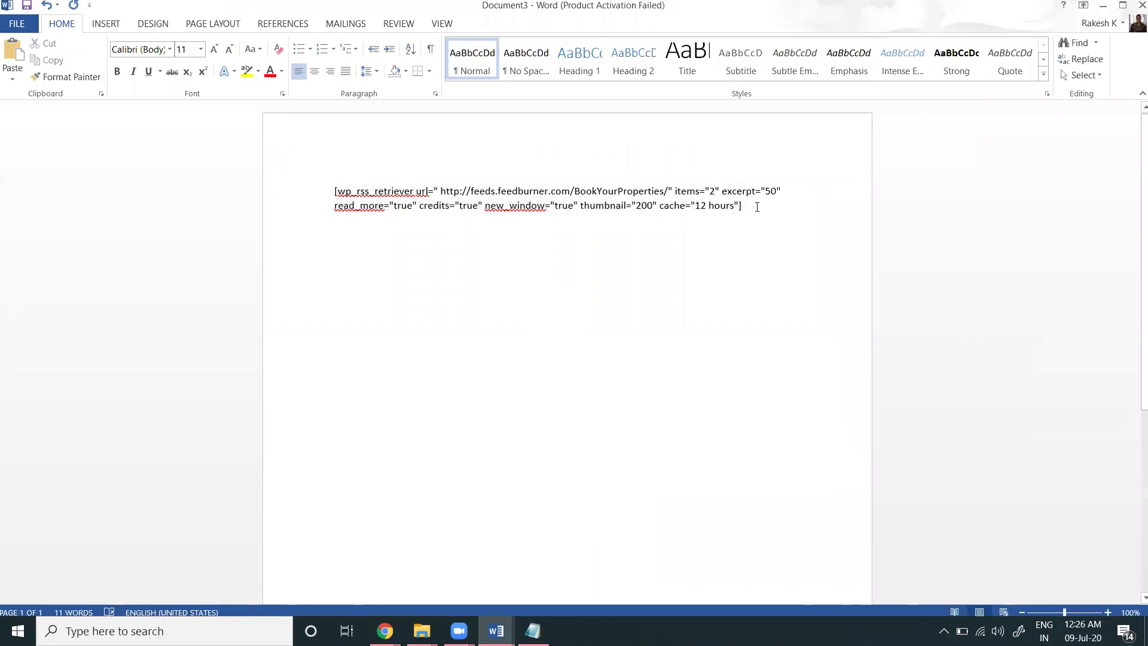
{"action": "key", "text": "ctrl+a"}
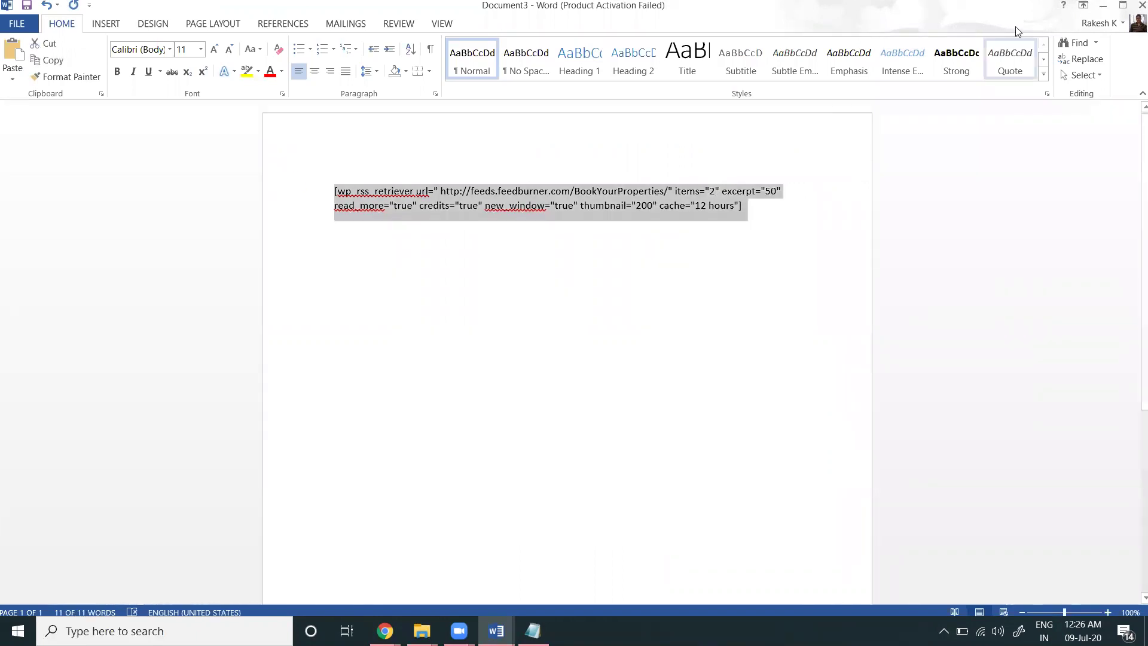
{"action": "left_click", "coordinate": [1103, 6]}
Step: Check the last property post on the BookYourProperties feed page in Chrome, and return to the About Us page
{"action": "left_click", "coordinate": [804, 12]}
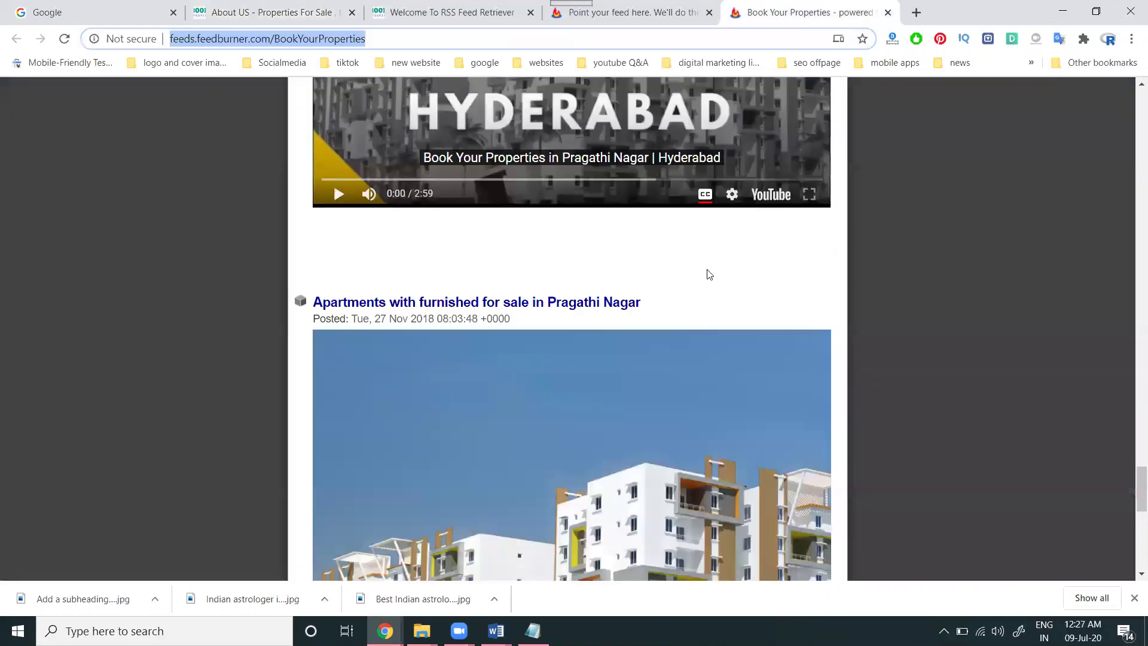
{"action": "scroll", "coordinate": [676, 273], "scroll_direction": "down", "scroll_amount": 10}
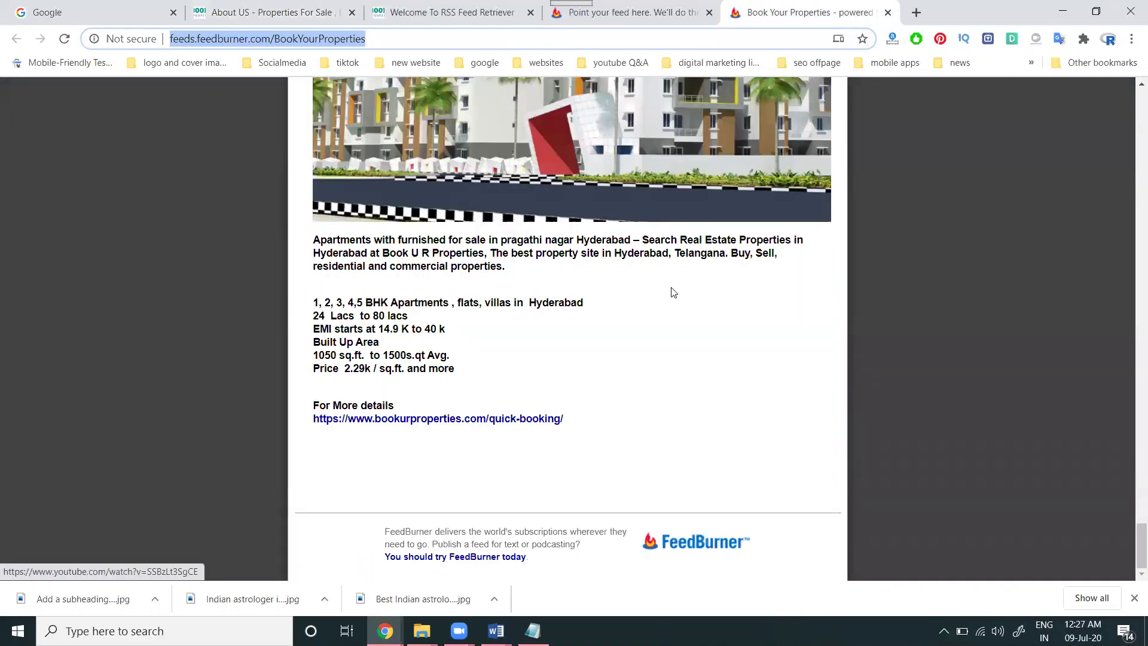
{"action": "left_click", "coordinate": [295, 8]}
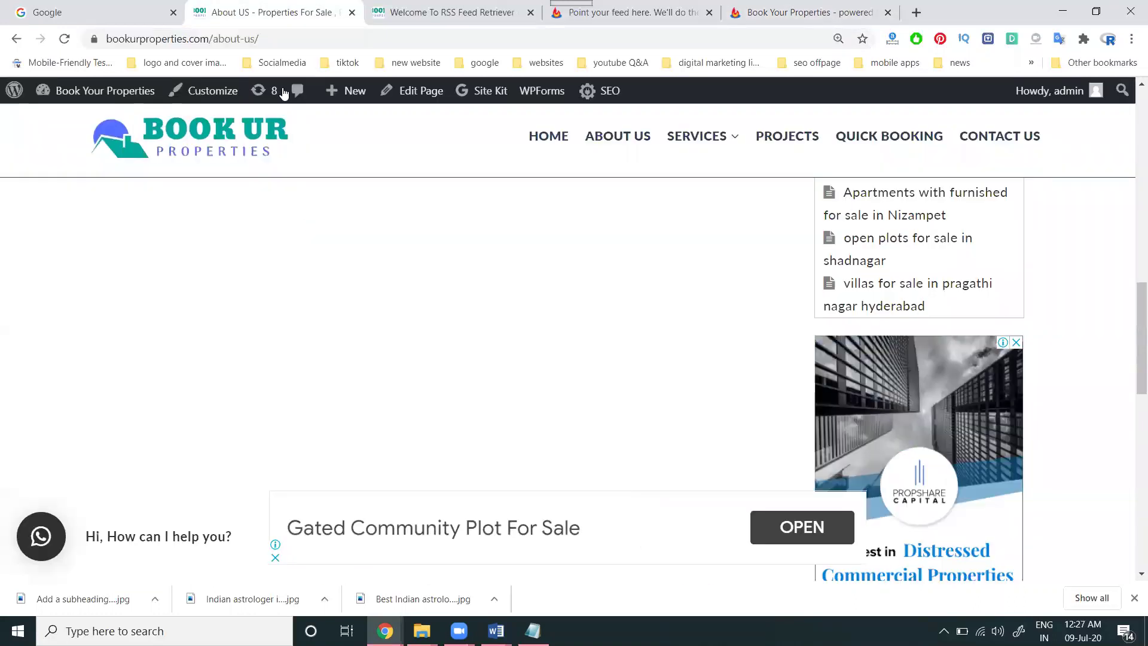
Step: Find WordPress RSS Feed Retriever among the site's installed plugins and open its Get Started page
{"action": "left_click", "coordinate": [417, 14]}
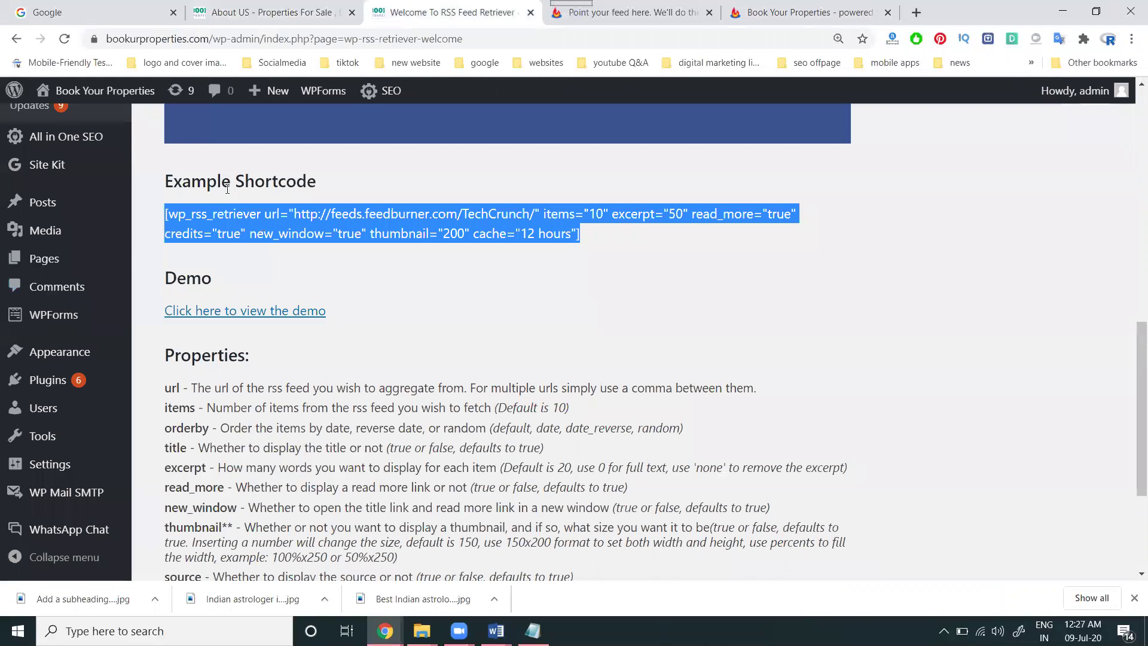
{"action": "left_click", "coordinate": [95, 380]}
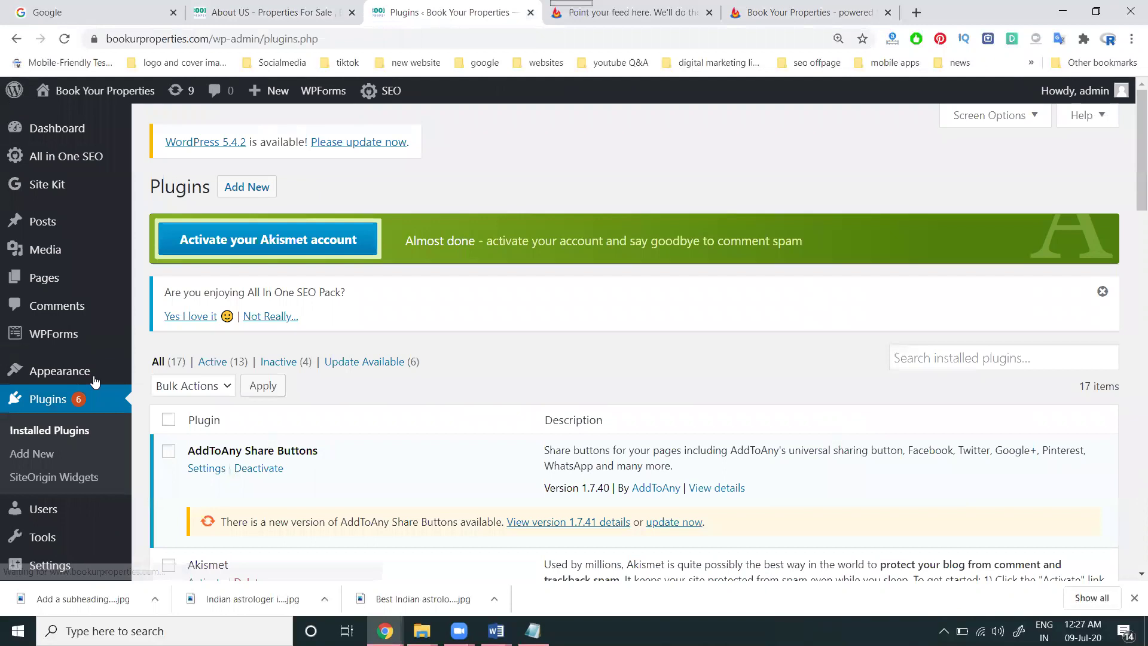
{"action": "scroll", "coordinate": [218, 397], "scroll_direction": "down", "scroll_amount": 9}
{"action": "scroll", "coordinate": [221, 397], "scroll_direction": "down", "scroll_amount": 9}
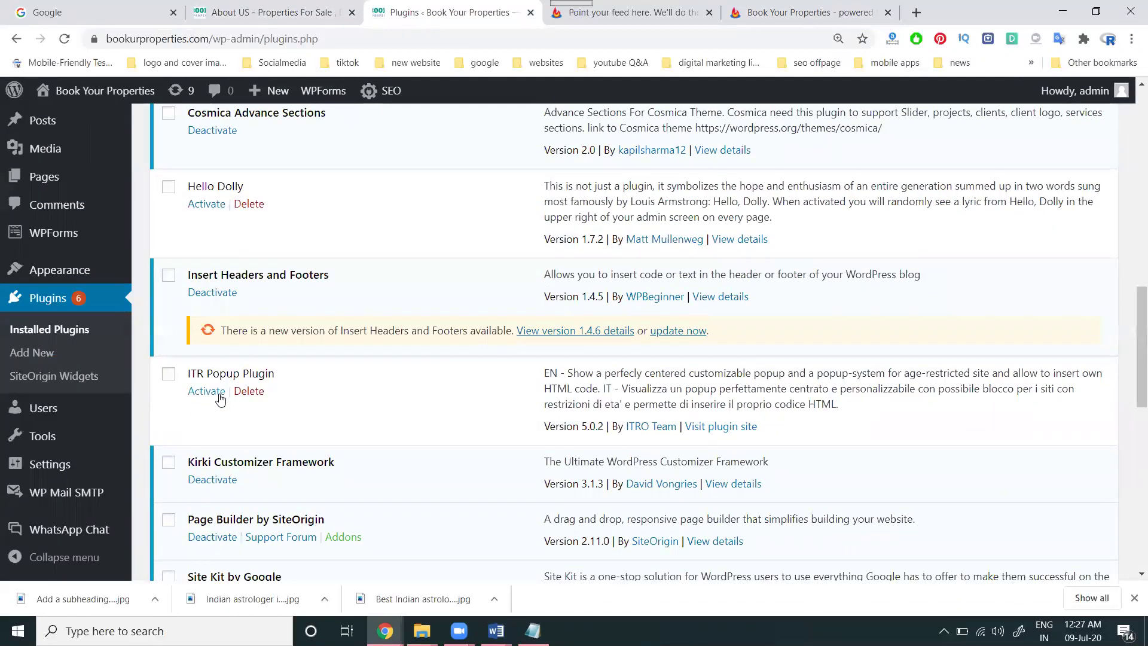
{"action": "scroll", "coordinate": [221, 338], "scroll_direction": "down", "scroll_amount": 5}
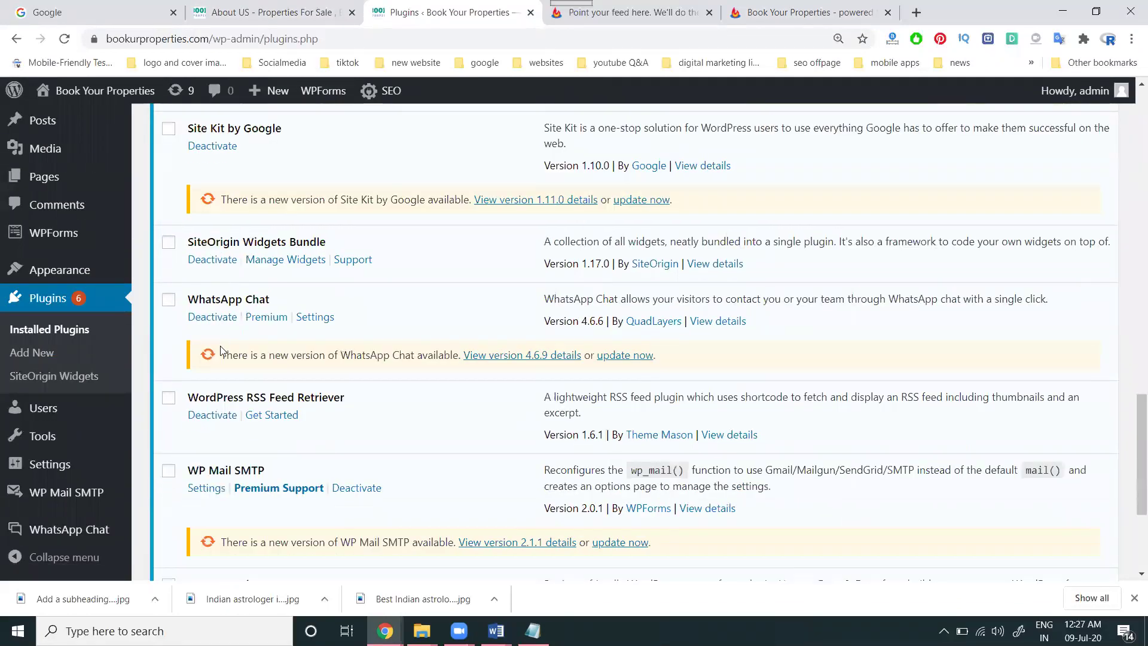
{"action": "left_click", "coordinate": [271, 341]}
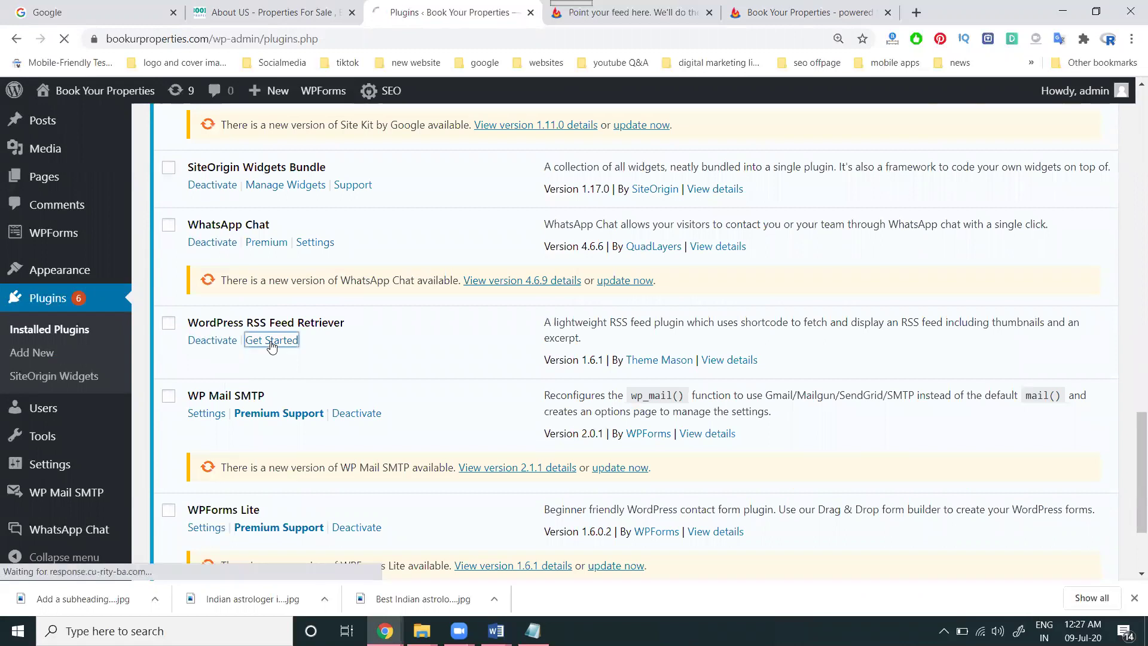
Step: Read the example shortcode on RSS Feed Retriever's Get Started page, and examine the features listed on its Examples page
{"action": "scroll", "coordinate": [349, 281], "scroll_direction": "down", "scroll_amount": 15}
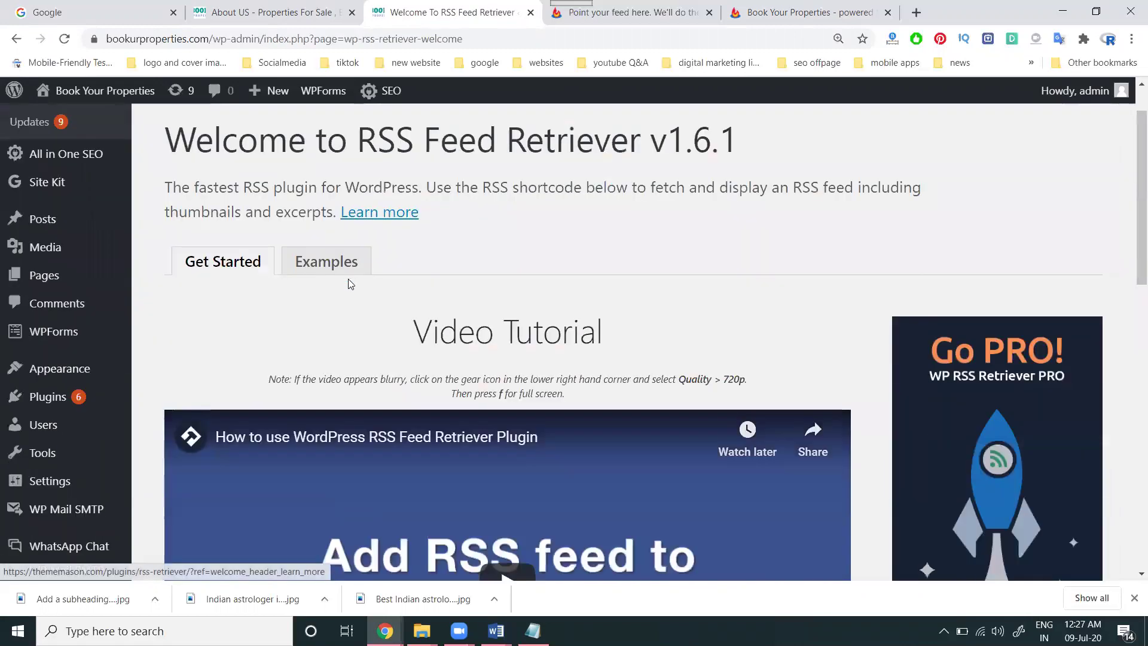
{"action": "scroll", "coordinate": [350, 297], "scroll_direction": "up", "scroll_amount": 6}
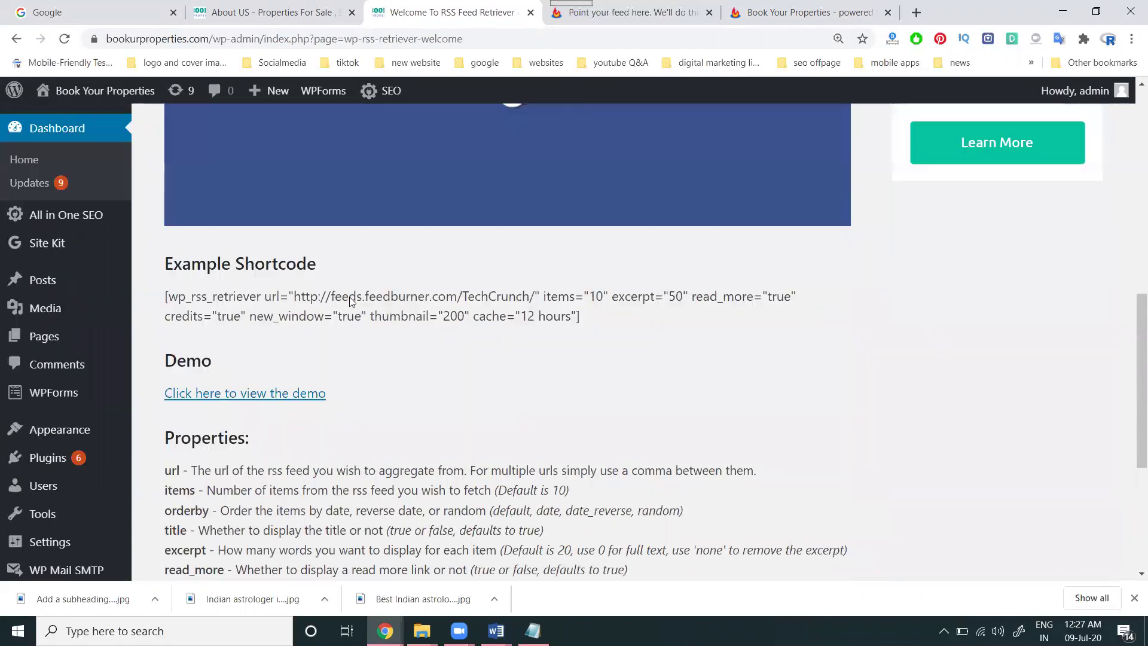
{"action": "scroll", "coordinate": [344, 433], "scroll_direction": "up", "scroll_amount": 9}
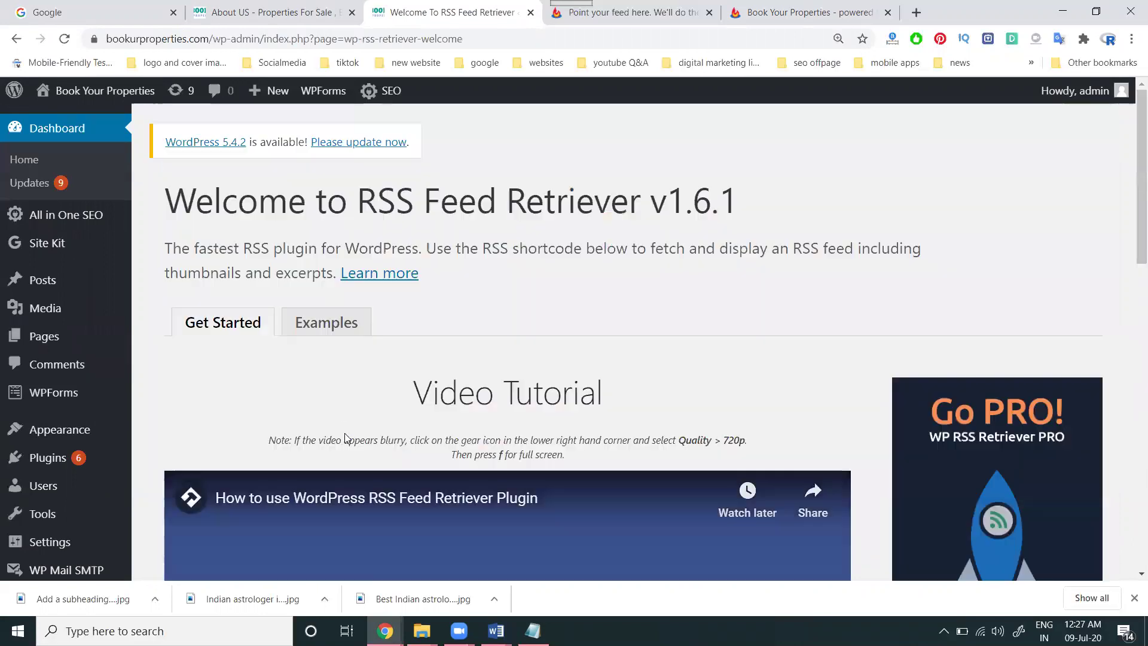
{"action": "left_click", "coordinate": [317, 326]}
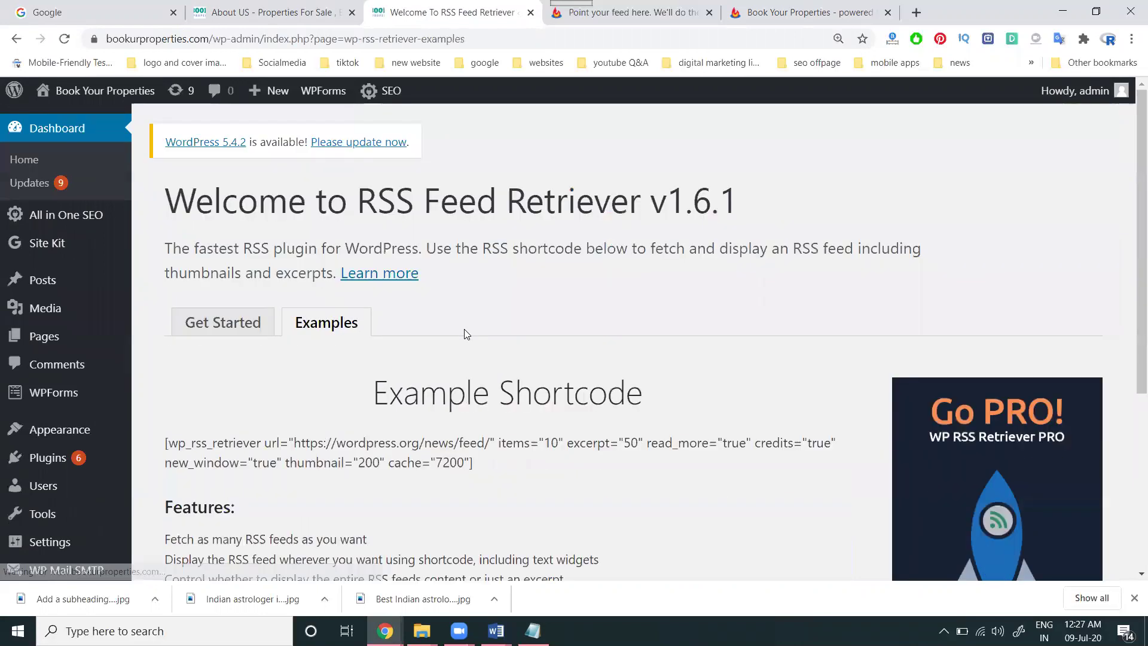
{"action": "scroll", "coordinate": [464, 333], "scroll_direction": "down", "scroll_amount": 5}
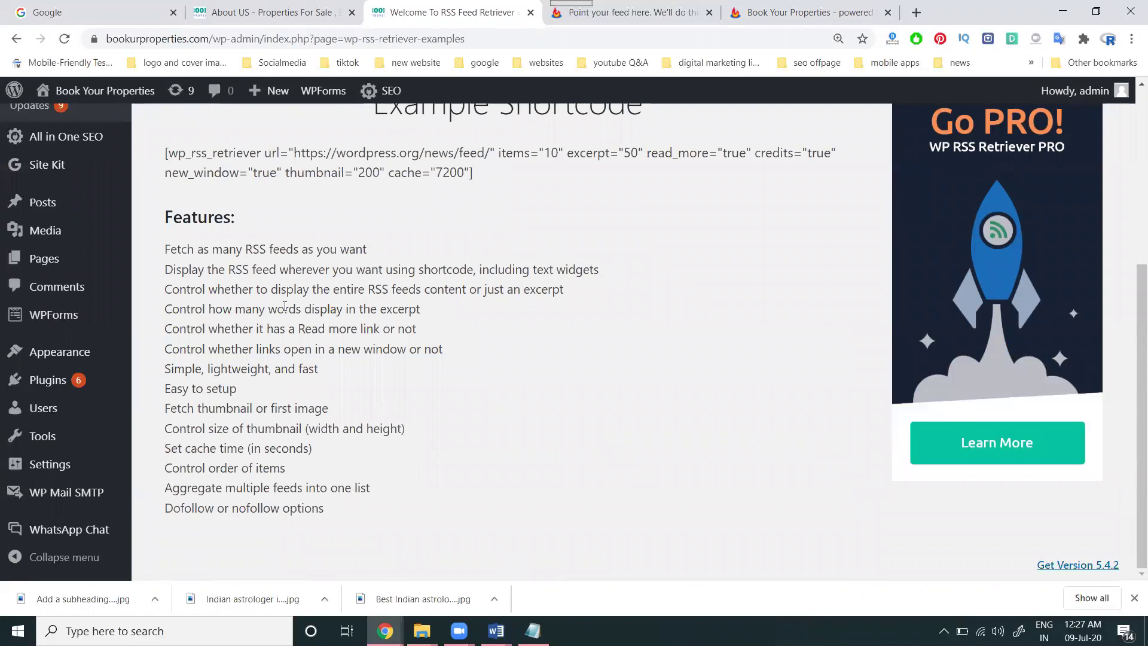
Step: Open the About Us page from the site's page list for editing and dismiss the blocks welcome tip
{"action": "left_click", "coordinate": [43, 258]}
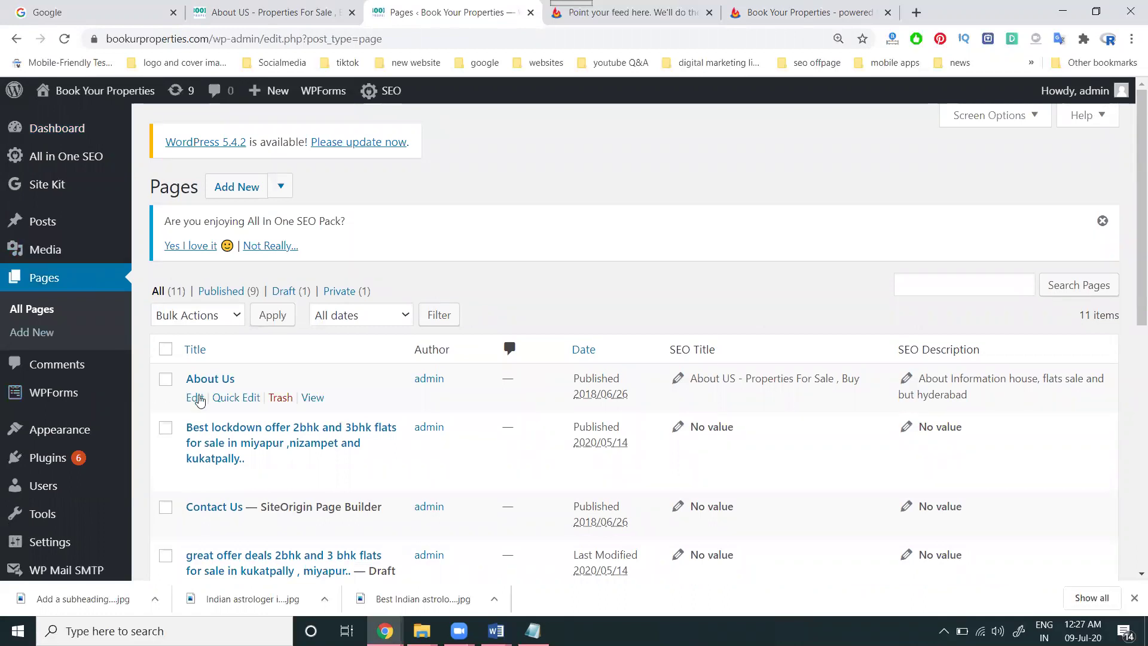
{"action": "left_click", "coordinate": [196, 398]}
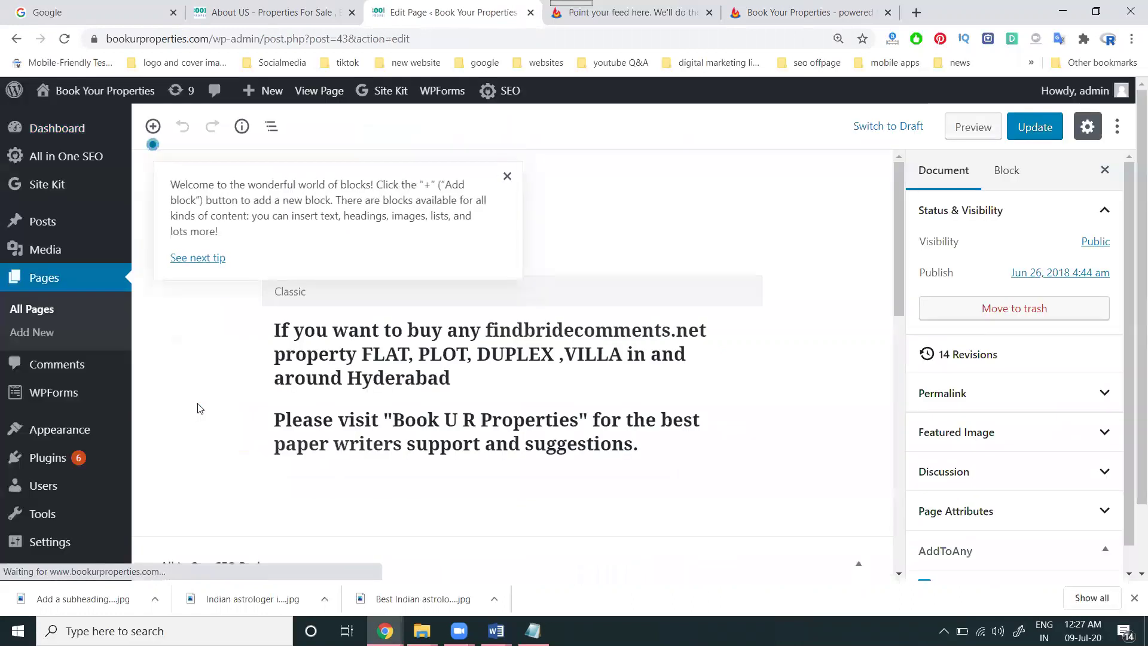
{"action": "left_click", "coordinate": [152, 126]}
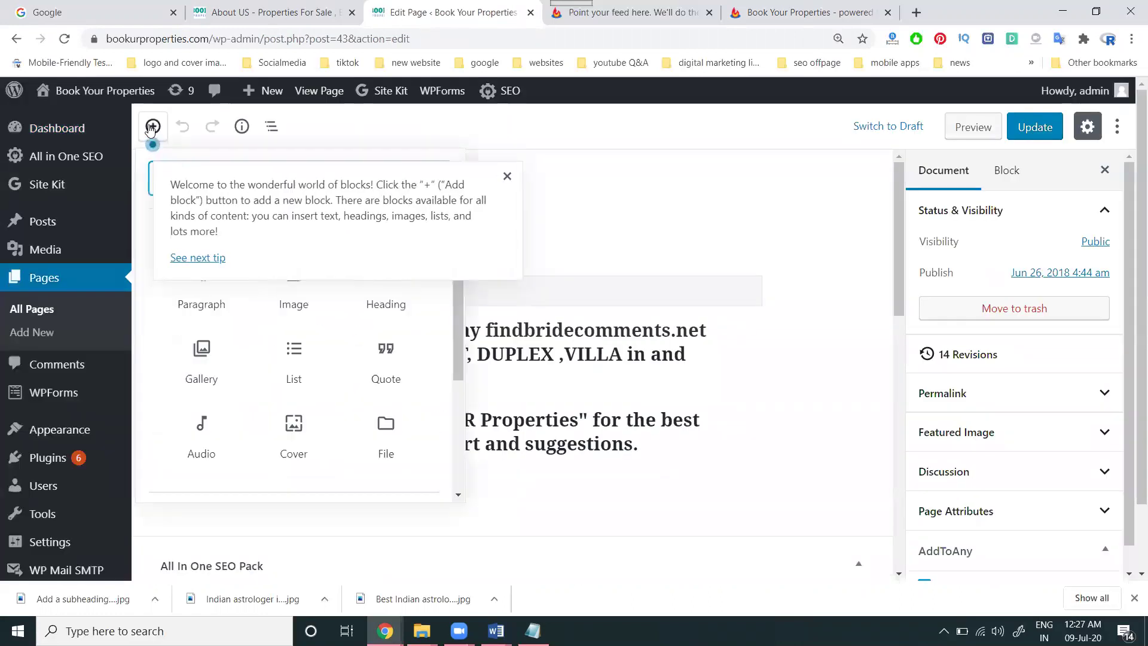
{"action": "left_click", "coordinate": [506, 179]}
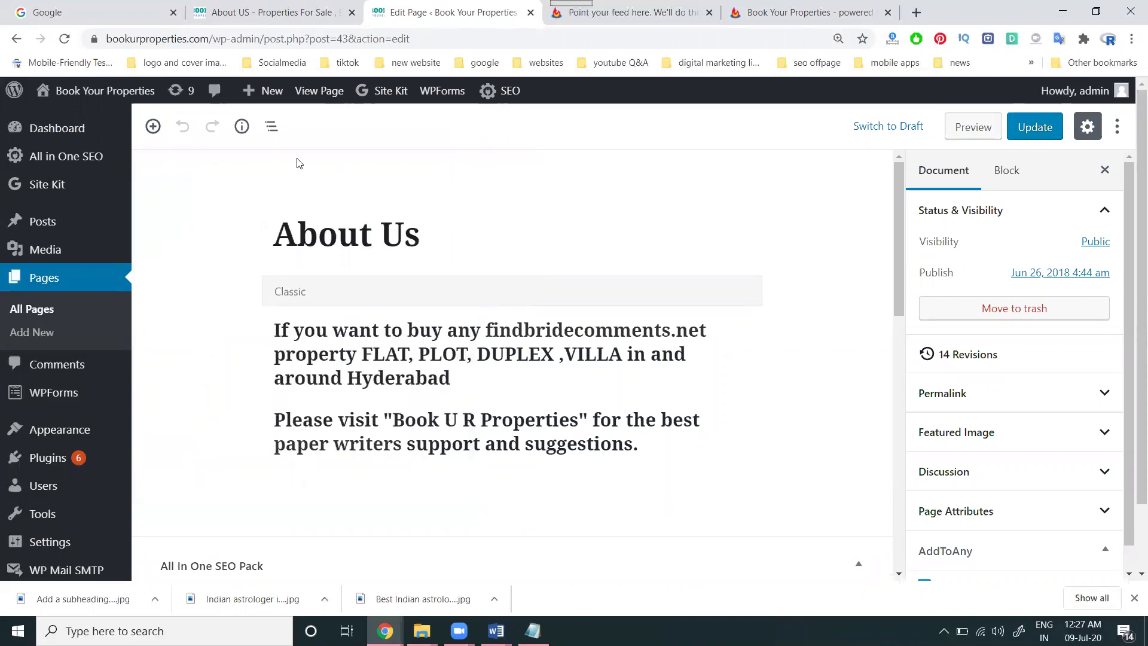
{"action": "left_click", "coordinate": [152, 126]}
{"action": "type", "text": "sho"}
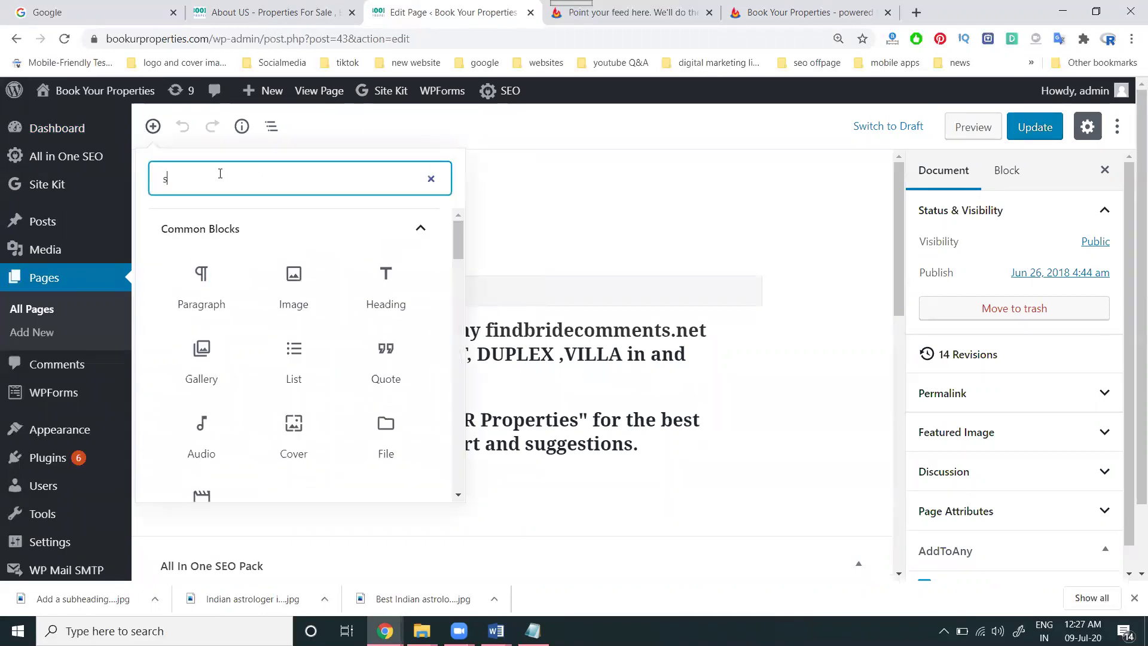
{"action": "left_click", "coordinate": [217, 276]}
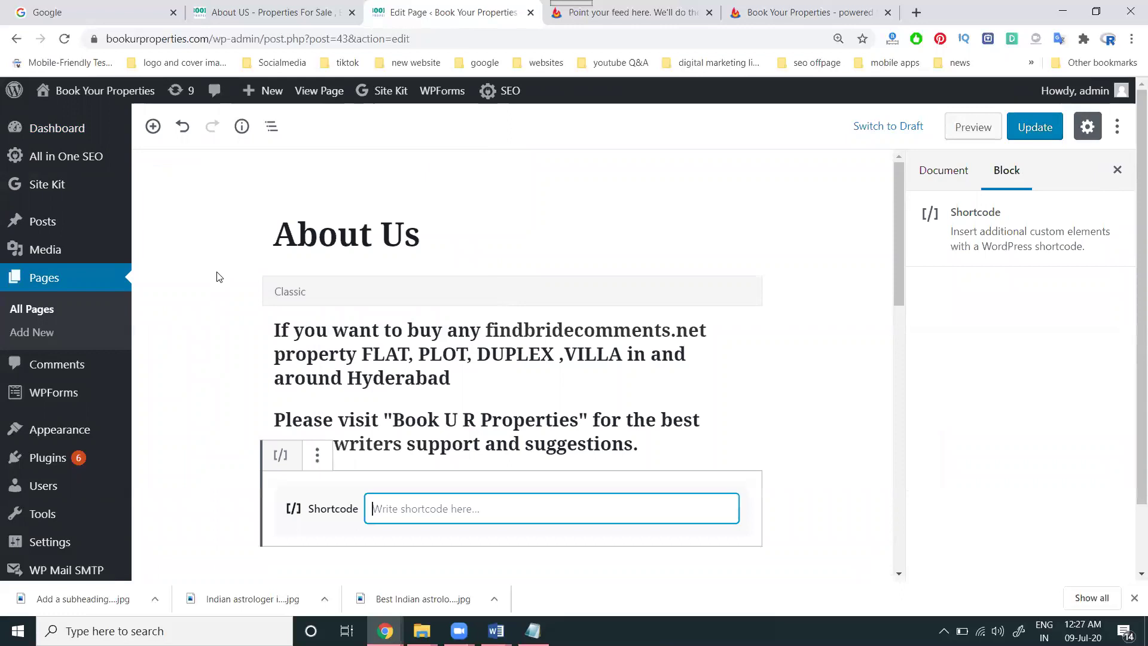
{"action": "type", "text": "[wp_rss_retriever url=\" http://feeds.feedburner.com/BookYourProperties/\" items=\"2\" excerpt=\"50\" read_more=\"true\" credits=\"true\" new_window=\"true\" thumbnail=\"200\" cache=\"12 hours\""}
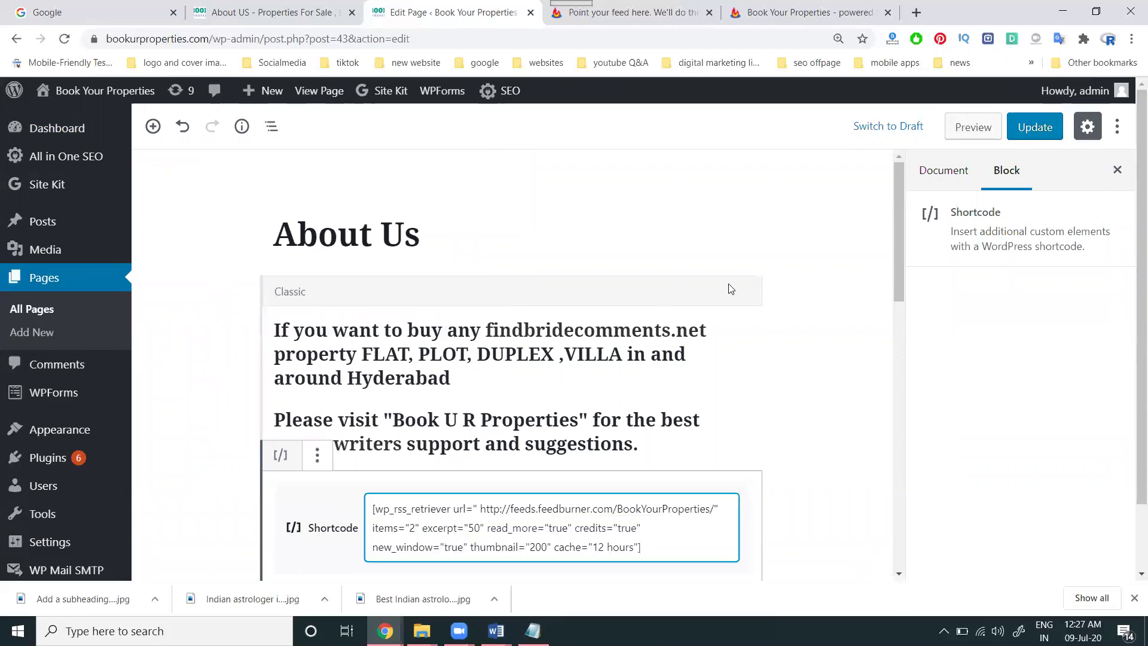
{"action": "left_click", "coordinate": [1034, 126]}
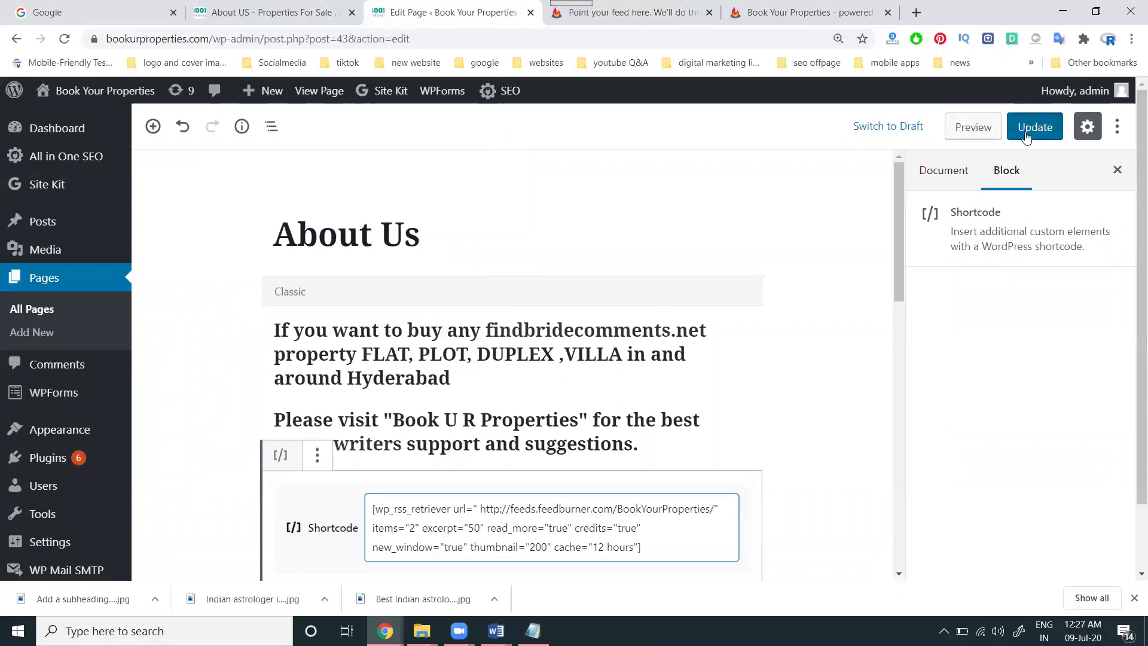
Step: Reload the live About Us page and examine the feed posts below its introductory text
{"action": "left_click", "coordinate": [338, 9]}
{"action": "scroll", "coordinate": [452, 284], "scroll_direction": "up", "scroll_amount": 6}
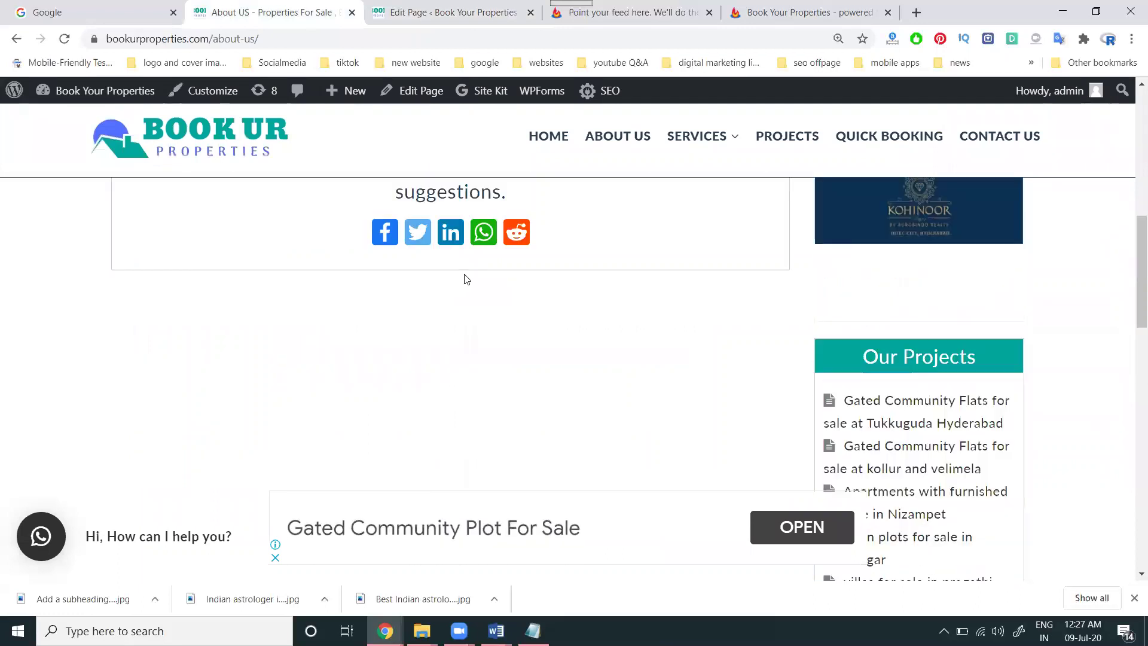
{"action": "left_click", "coordinate": [62, 41]}
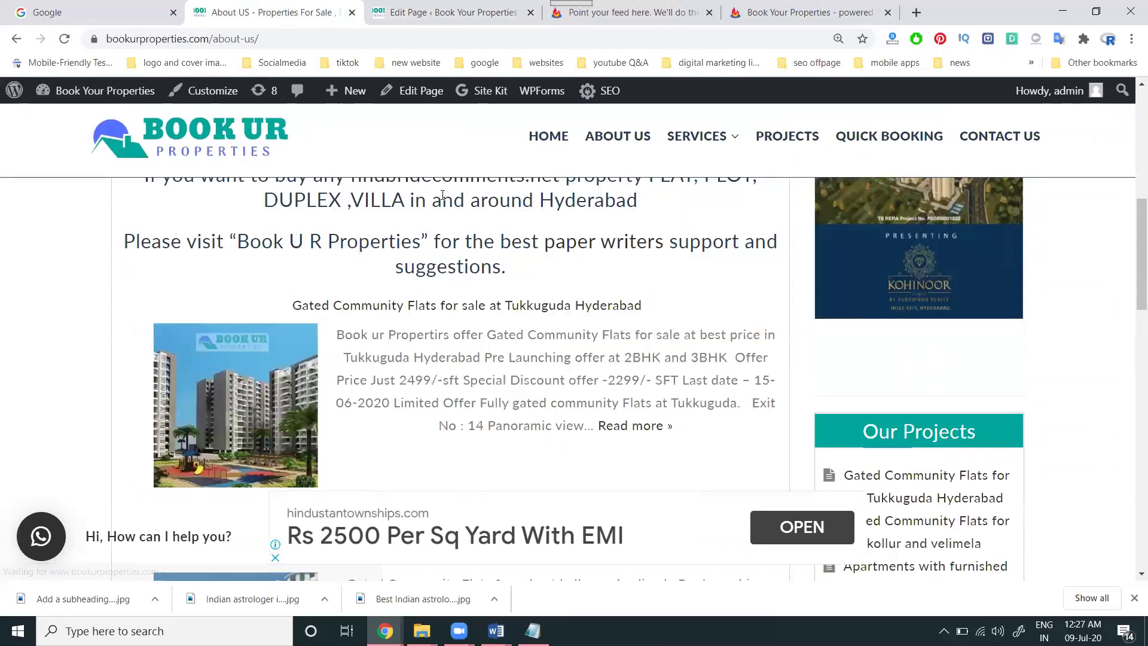
{"action": "scroll", "coordinate": [447, 270], "scroll_direction": "down", "scroll_amount": 4}
{"action": "scroll", "coordinate": [447, 270], "scroll_direction": "down", "scroll_amount": 4}
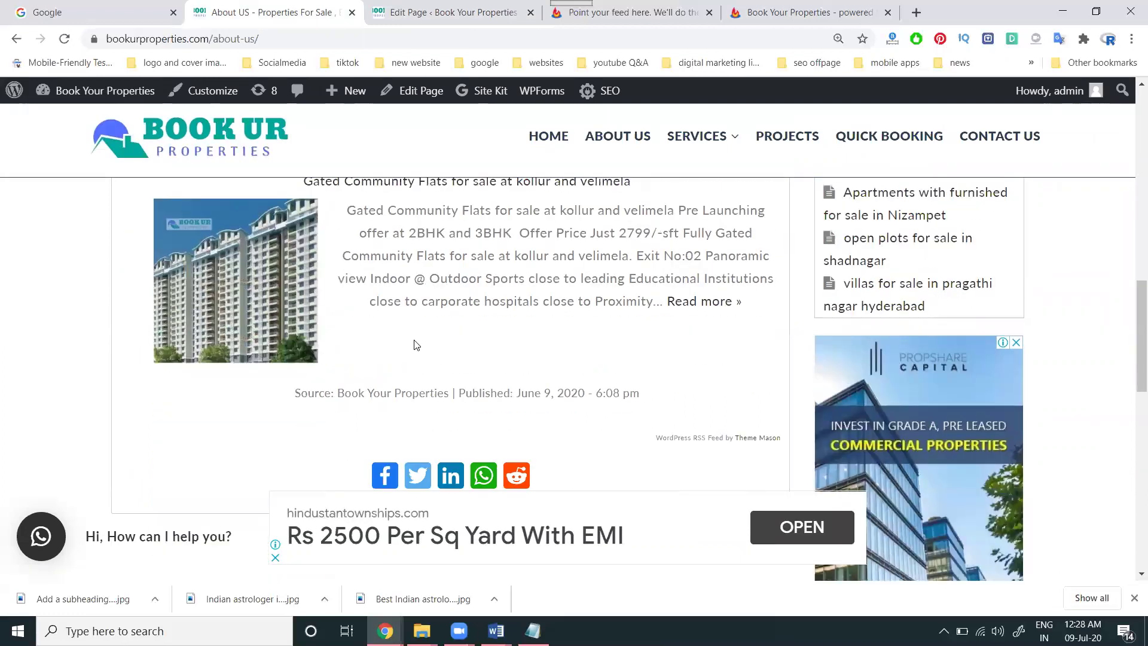
{"action": "scroll", "coordinate": [415, 305], "scroll_direction": "up", "scroll_amount": 4}
{"action": "scroll", "coordinate": [425, 307], "scroll_direction": "up", "scroll_amount": 3}
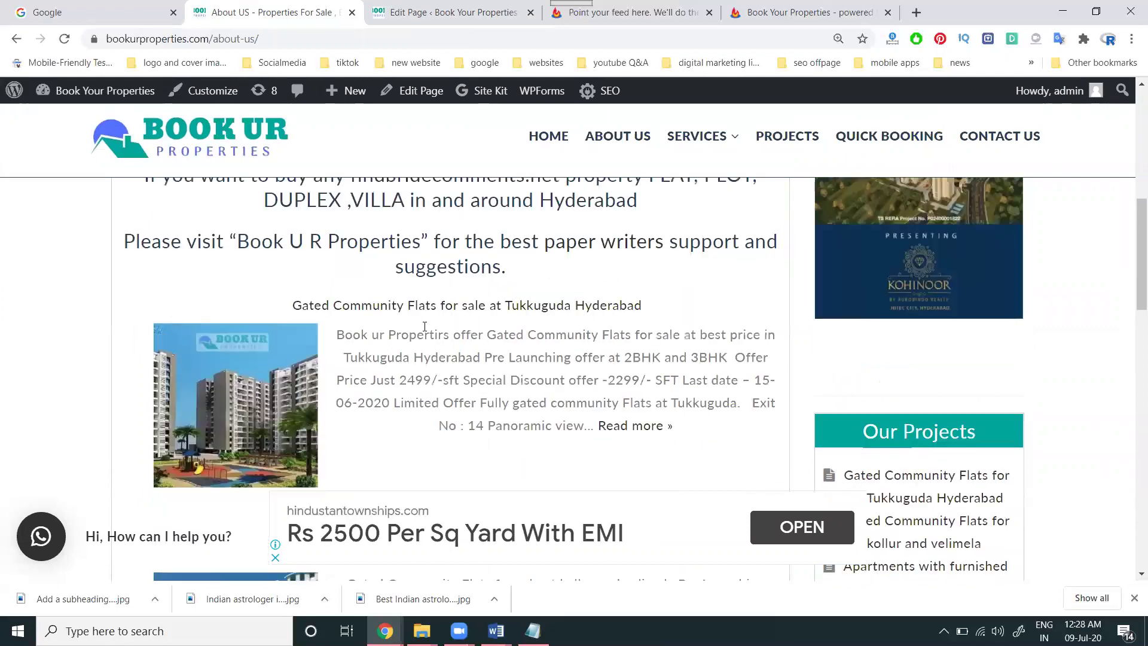
Step: Check the shortcode's items value in Word and compare it with the feed posts on the About Us page in Chrome
{"action": "mouse_move", "coordinate": [496, 630]}
{"action": "left_click", "coordinate": [561, 577]}
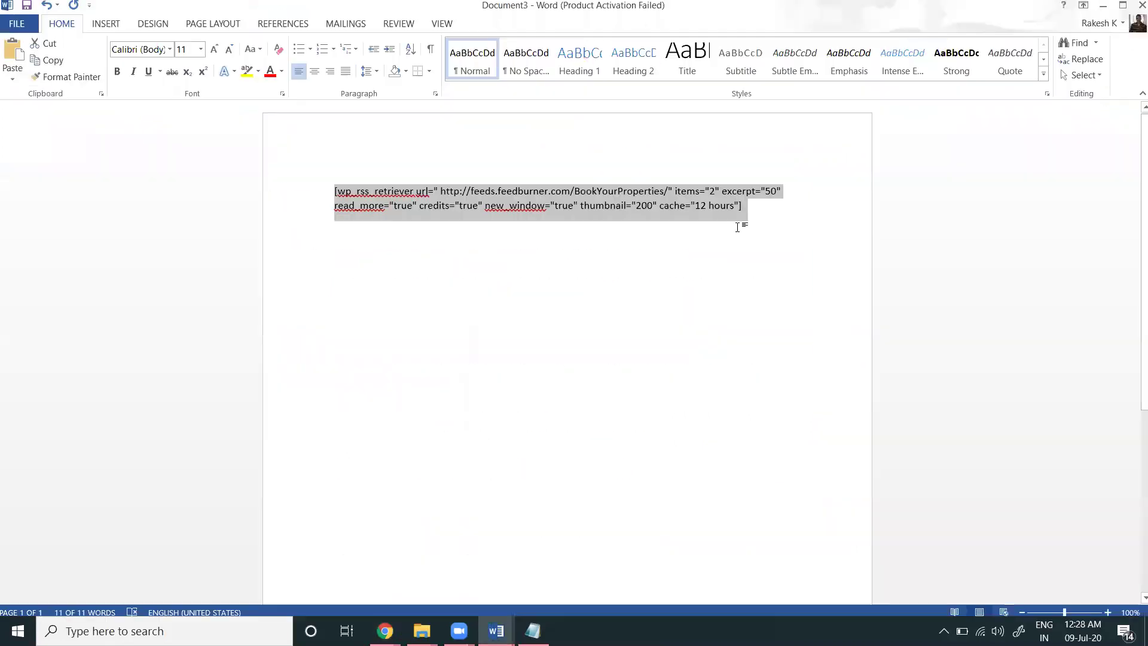
{"action": "left_click", "coordinate": [711, 191]}
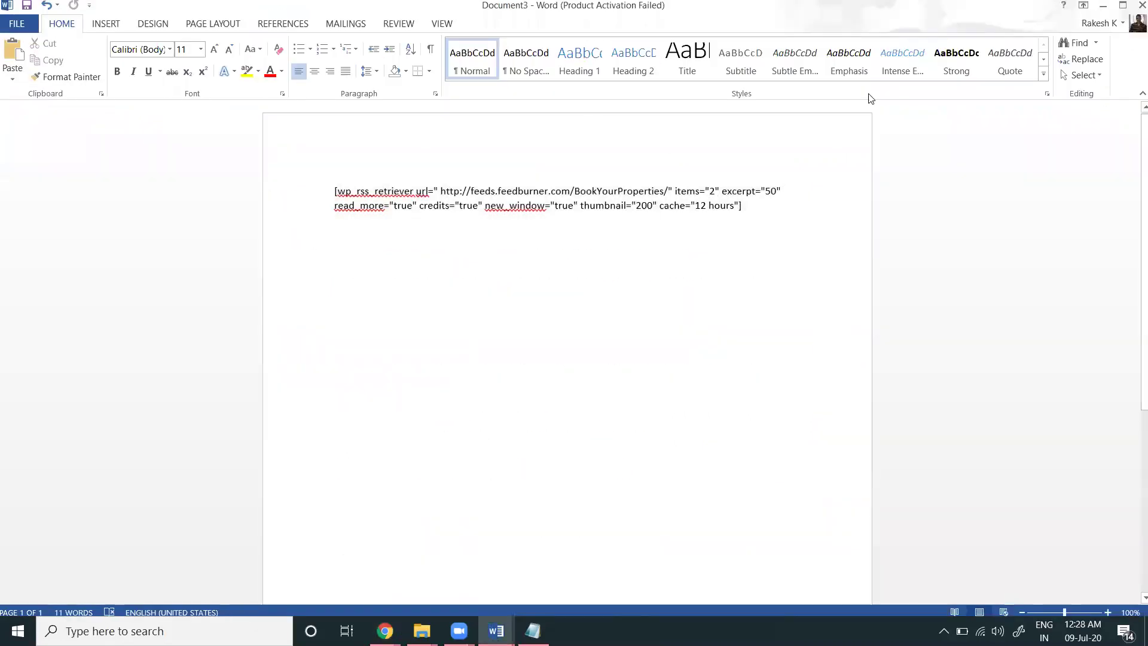
{"action": "left_click", "coordinate": [1103, 6]}
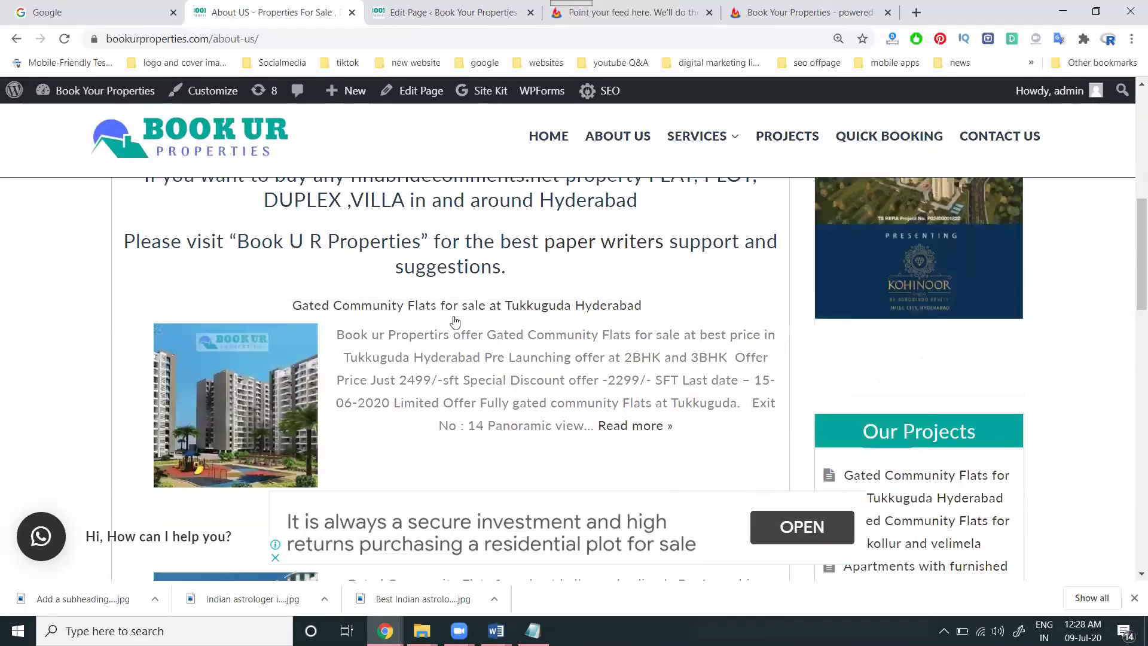
{"action": "scroll", "coordinate": [455, 321], "scroll_direction": "up", "scroll_amount": 4}
{"action": "scroll", "coordinate": [389, 294], "scroll_direction": "down", "scroll_amount": 8}
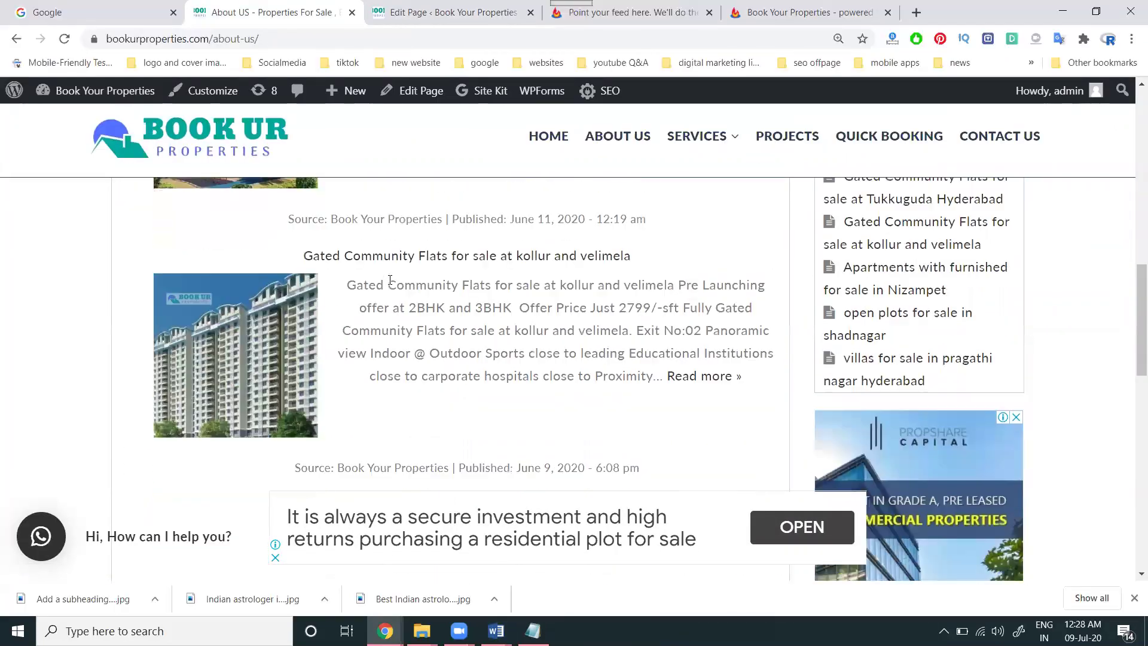
{"action": "scroll", "coordinate": [389, 280], "scroll_direction": "up", "scroll_amount": 6}
{"action": "scroll", "coordinate": [377, 261], "scroll_direction": "down", "scroll_amount": 3}
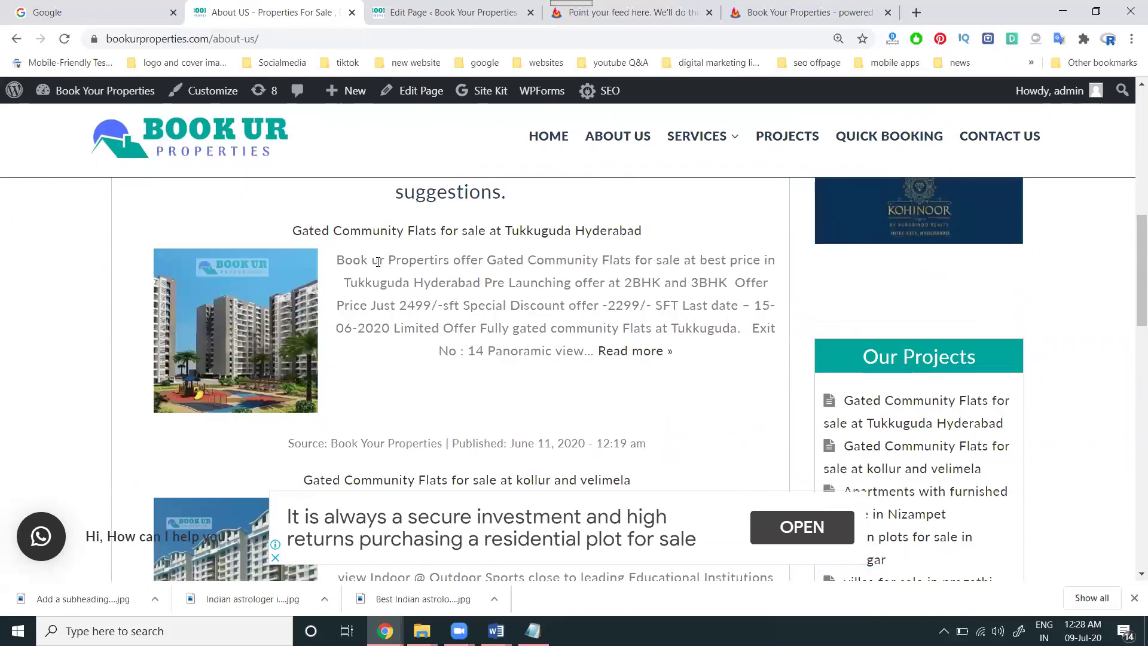
{"action": "scroll", "coordinate": [377, 387], "scroll_direction": "down", "scroll_amount": 3}
Step: Set the items value to 3 in the About Us page's shortcode block and update the page
{"action": "left_click", "coordinate": [431, 8]}
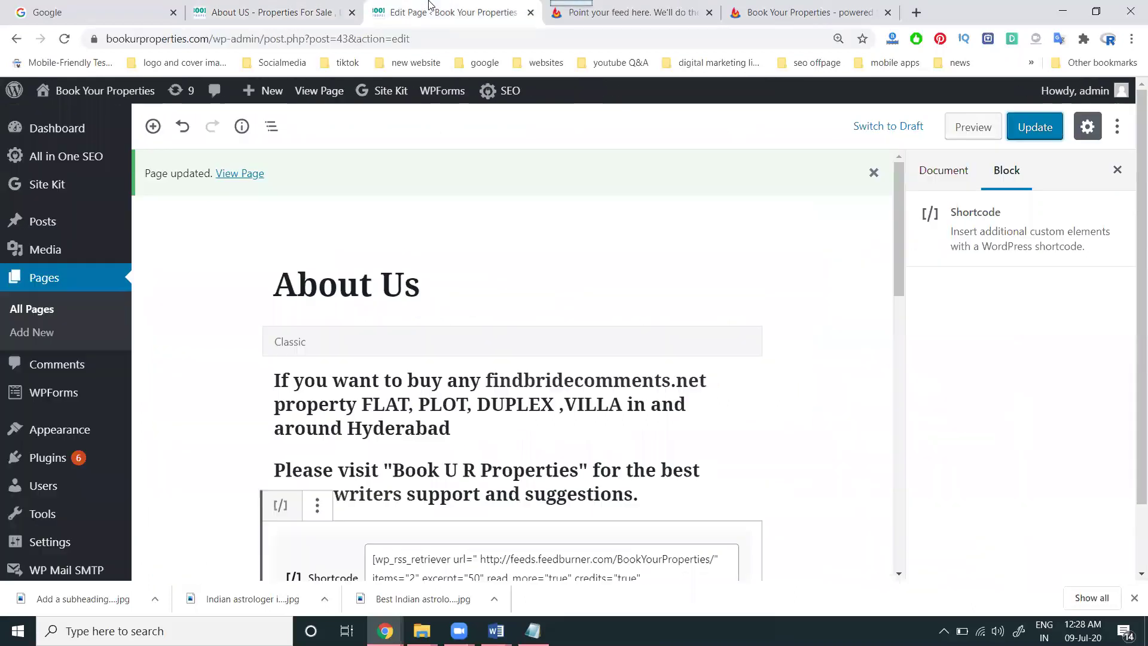
{"action": "scroll", "coordinate": [496, 421], "scroll_direction": "down", "scroll_amount": 3}
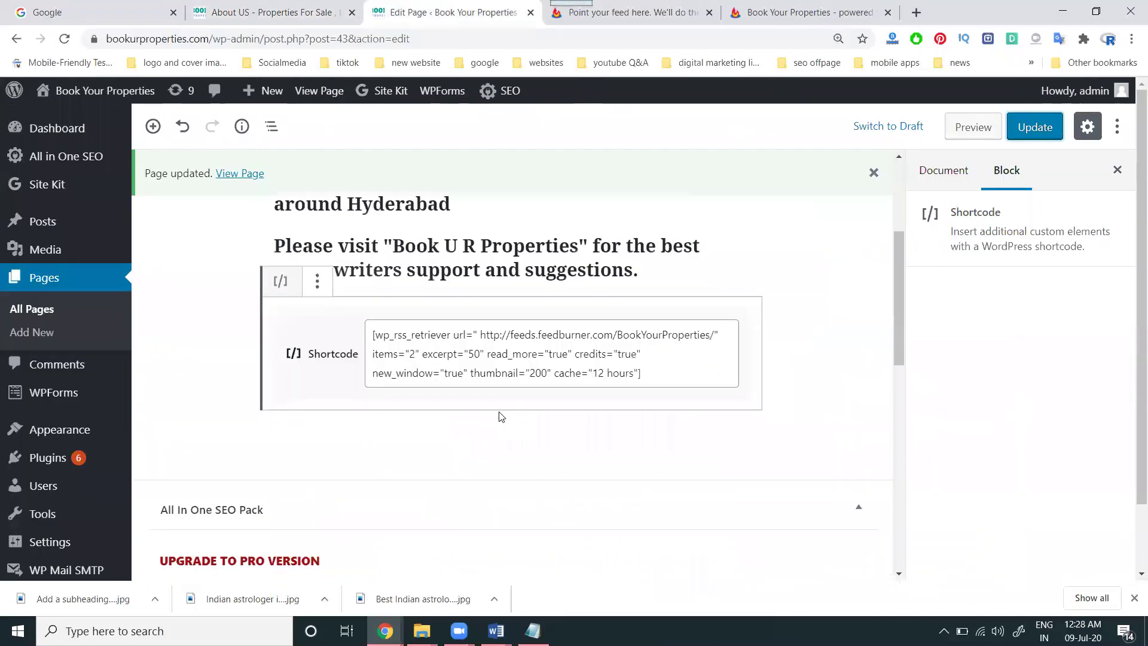
{"action": "left_click", "coordinate": [417, 352]}
{"action": "key", "text": "BackSpace"}
{"action": "type", "text": "3"}
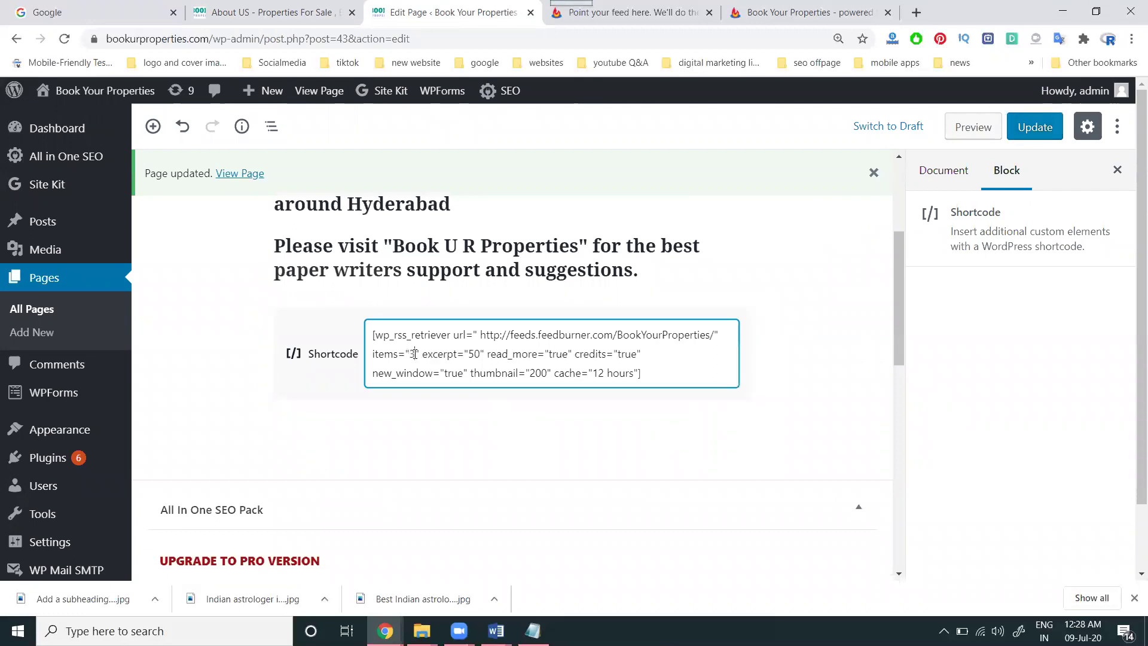
{"action": "left_click", "coordinate": [1034, 127]}
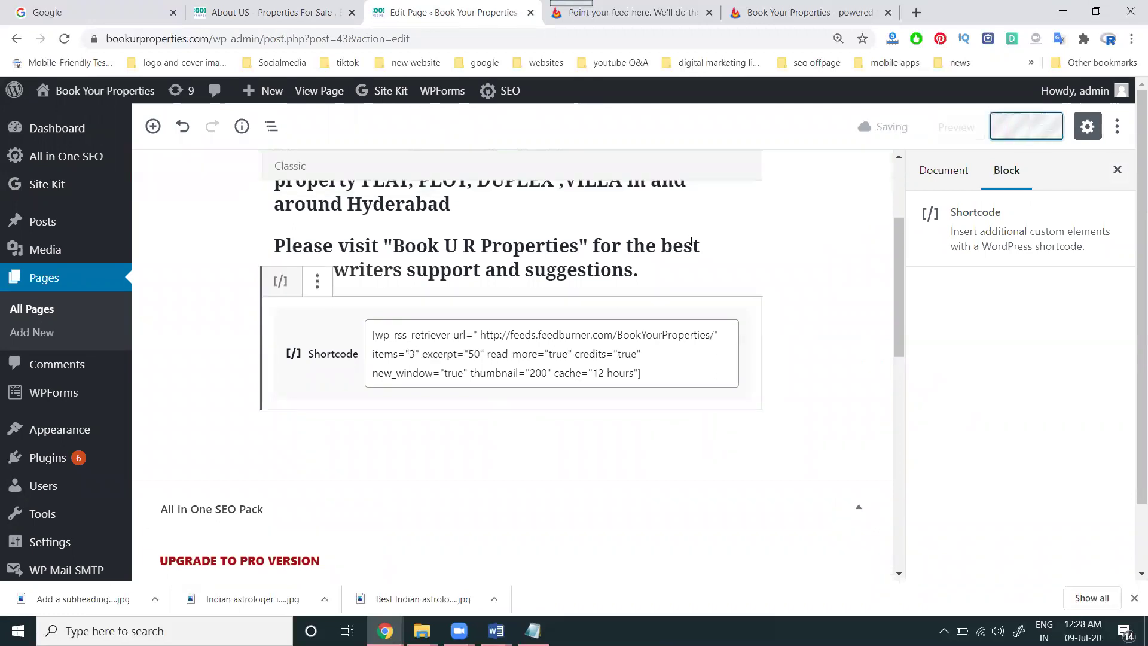
Step: Reload the live About Us page and check all of its feed posts through to the last one
{"action": "left_click", "coordinate": [297, 11]}
{"action": "left_click", "coordinate": [65, 39]}
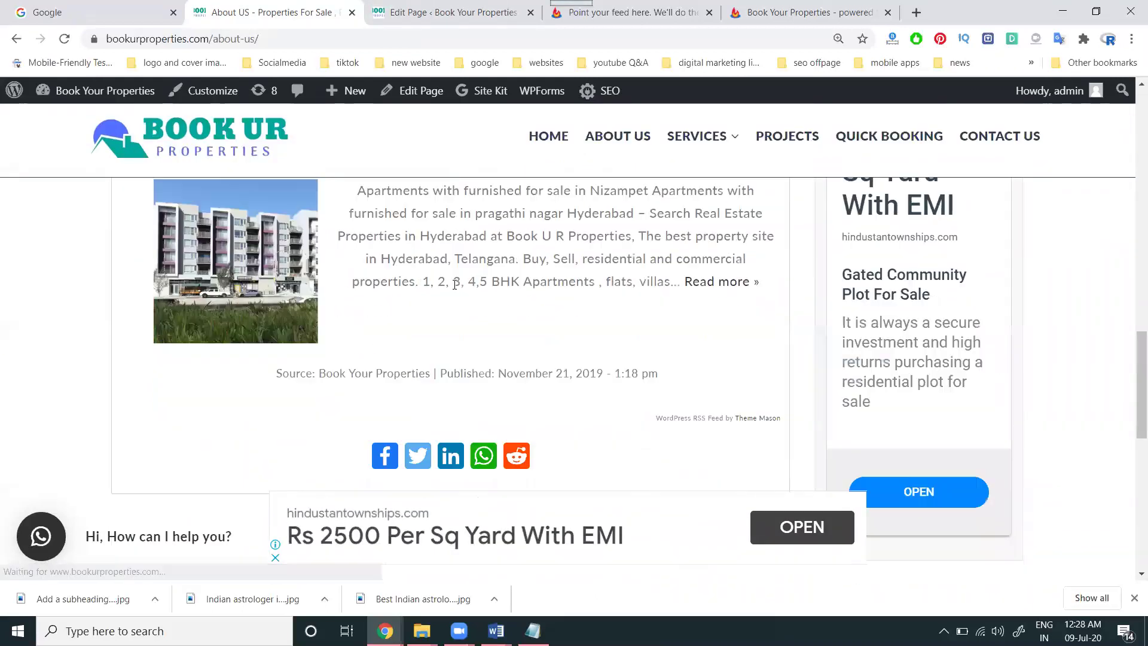
{"action": "scroll", "coordinate": [430, 284], "scroll_direction": "up", "scroll_amount": 6}
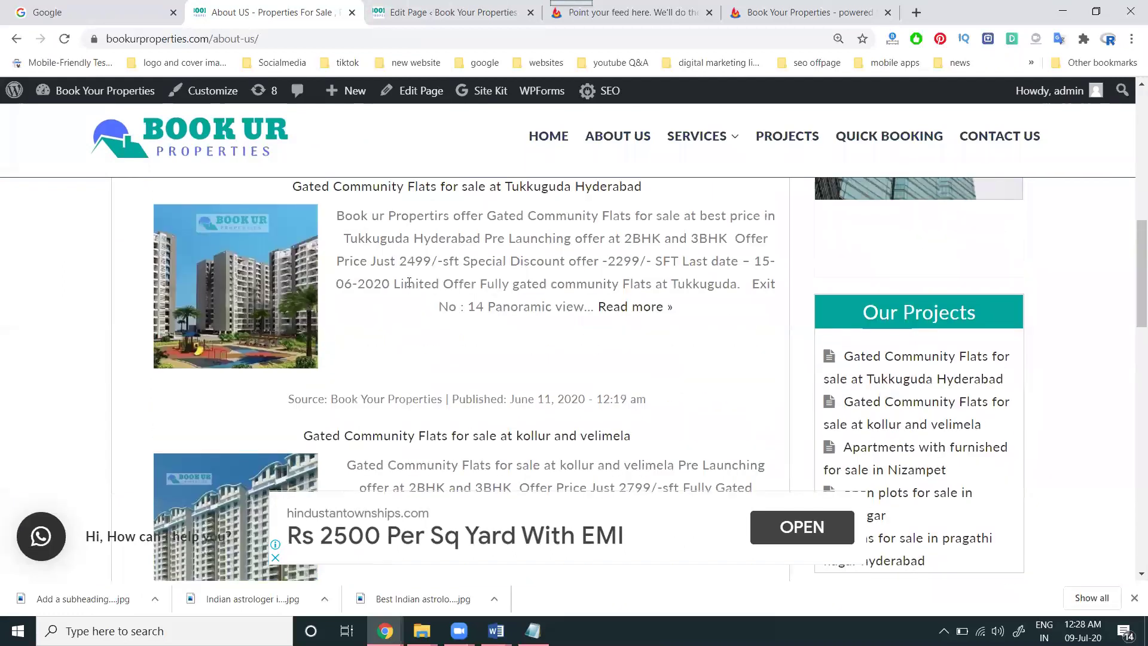
{"action": "scroll", "coordinate": [407, 279], "scroll_direction": "down", "scroll_amount": 7}
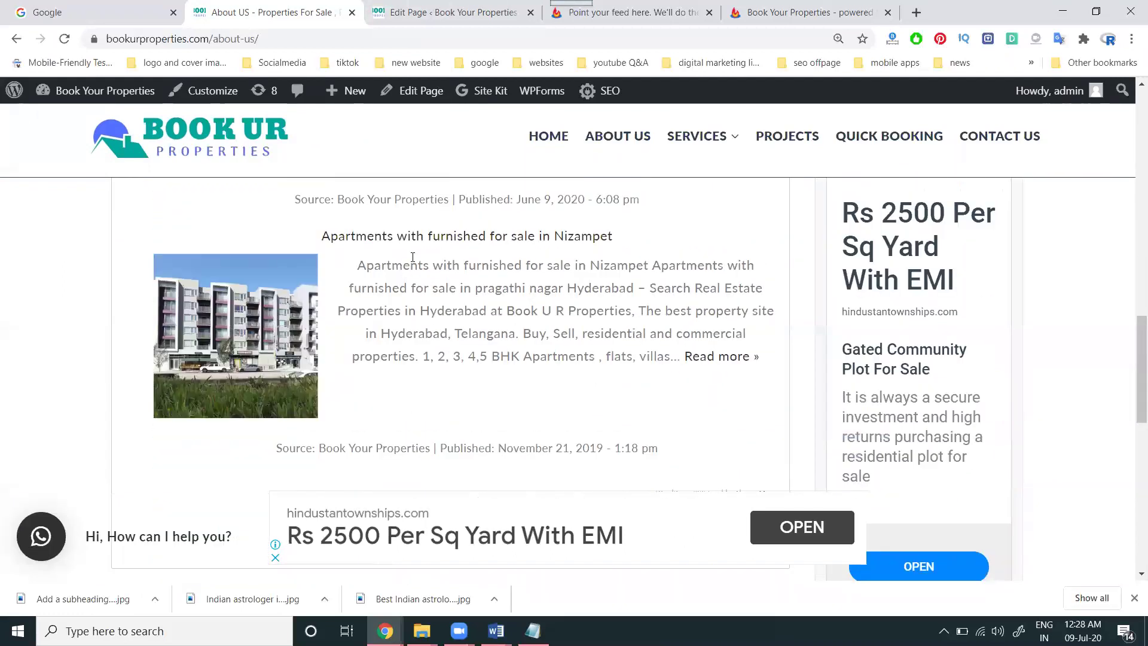
Step: View the feed post "Apartments with furnished for sale in Nizampet" in a new browser tab, and close that tab
{"action": "right_click", "coordinate": [422, 235]}
{"action": "middle_click", "coordinate": [463, 248]}
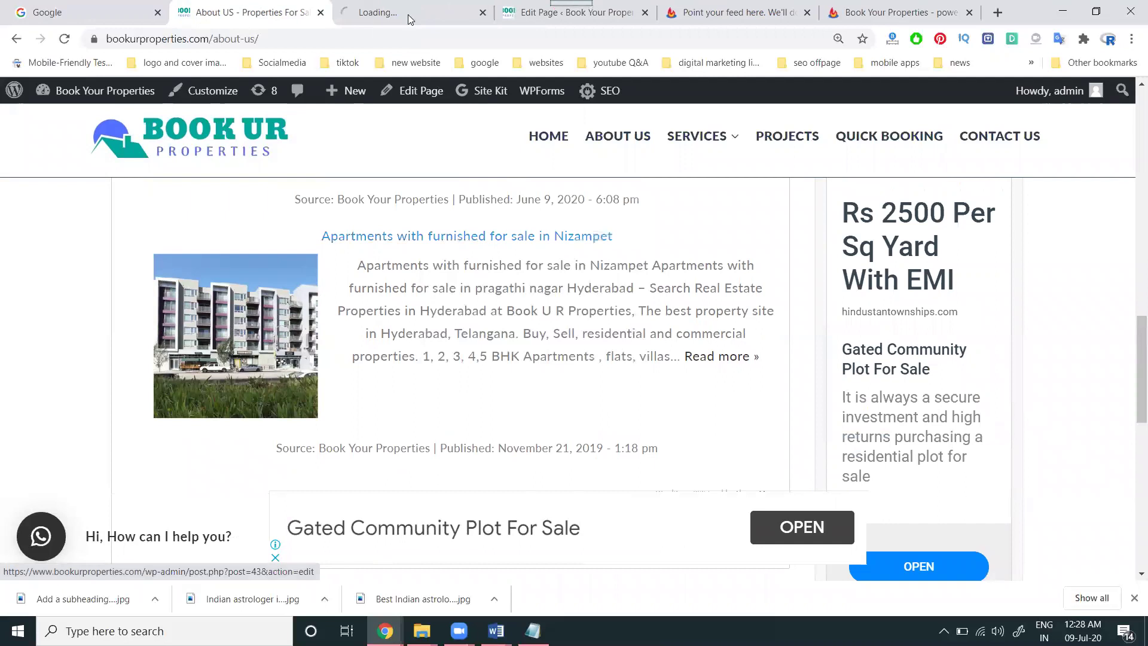
{"action": "left_click", "coordinate": [409, 16]}
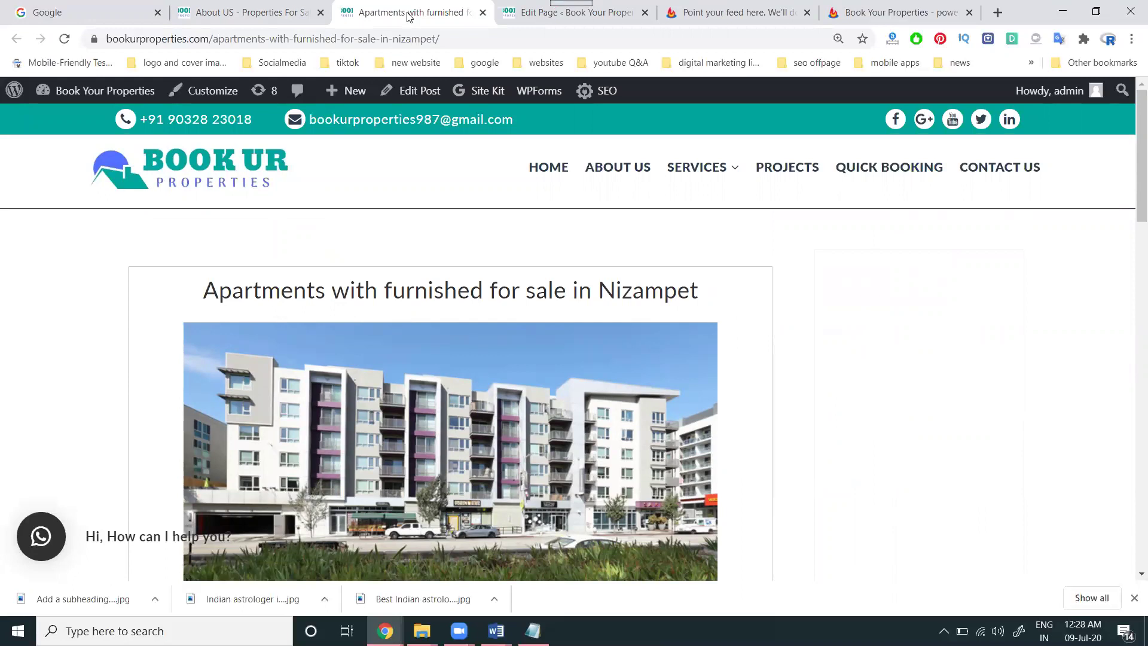
{"action": "left_click", "coordinate": [483, 12]}
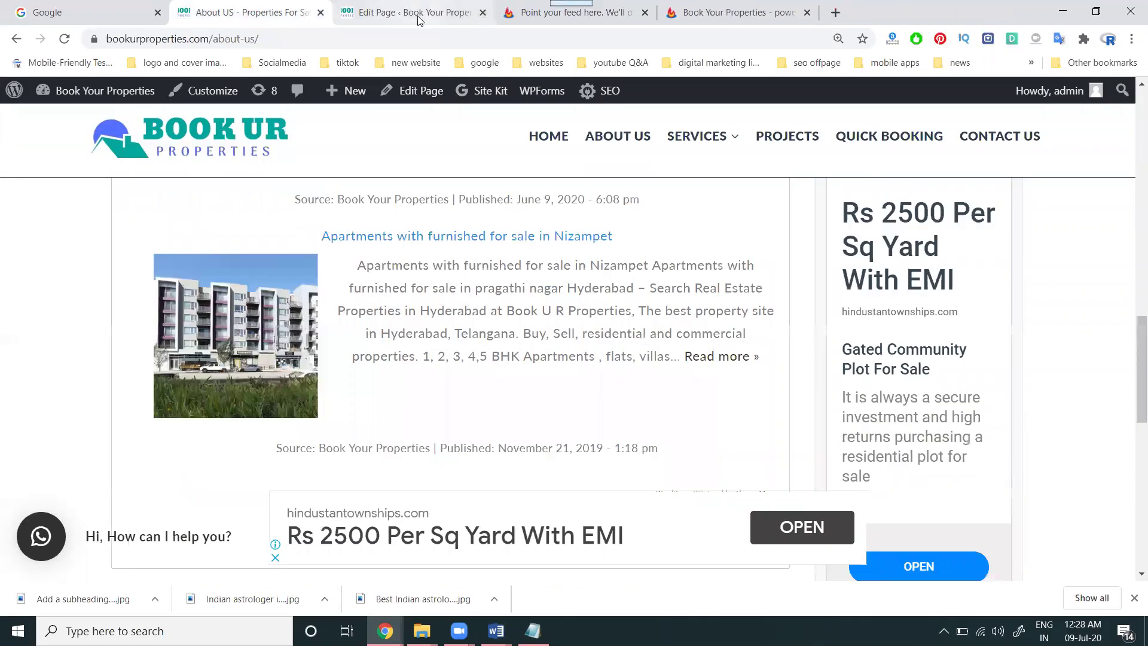
Step: Remove the shortcode block from the About Us page in the editor and update the page
{"action": "left_click", "coordinate": [420, 14]}
{"action": "left_click", "coordinate": [317, 281]}
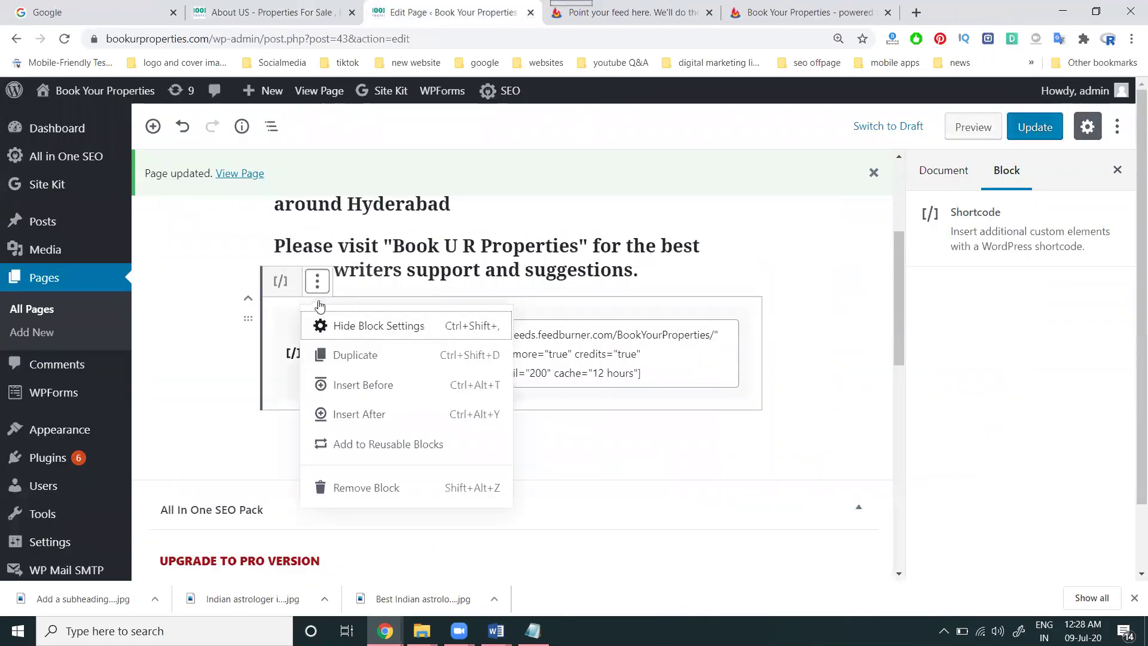
{"action": "left_click", "coordinate": [364, 496]}
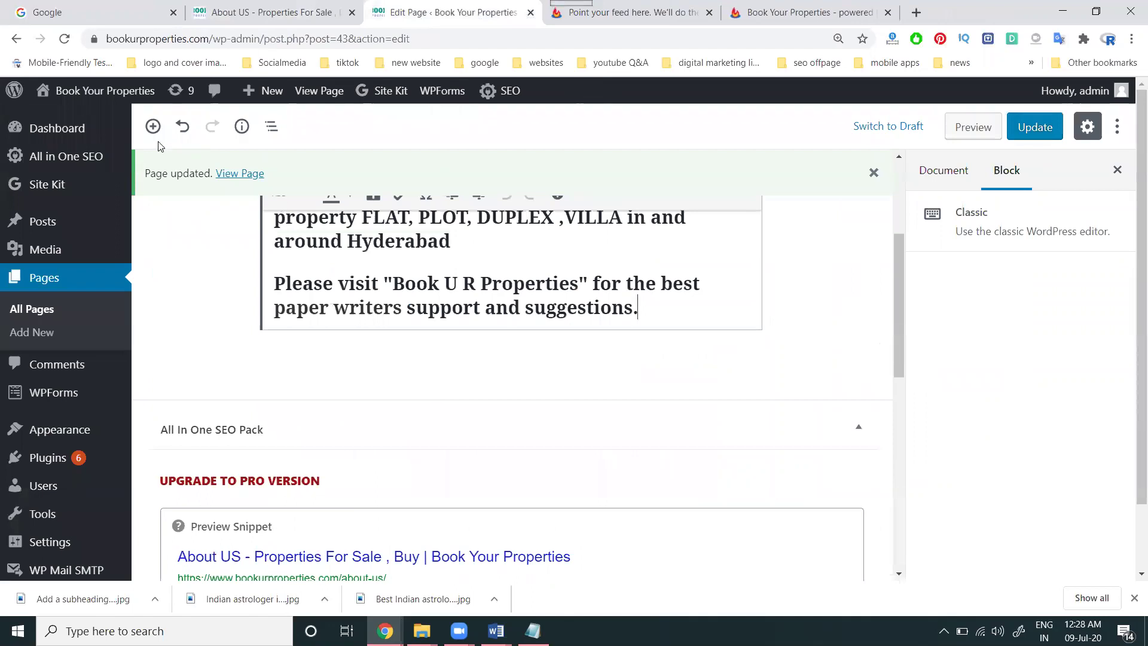
{"action": "left_click", "coordinate": [1035, 131]}
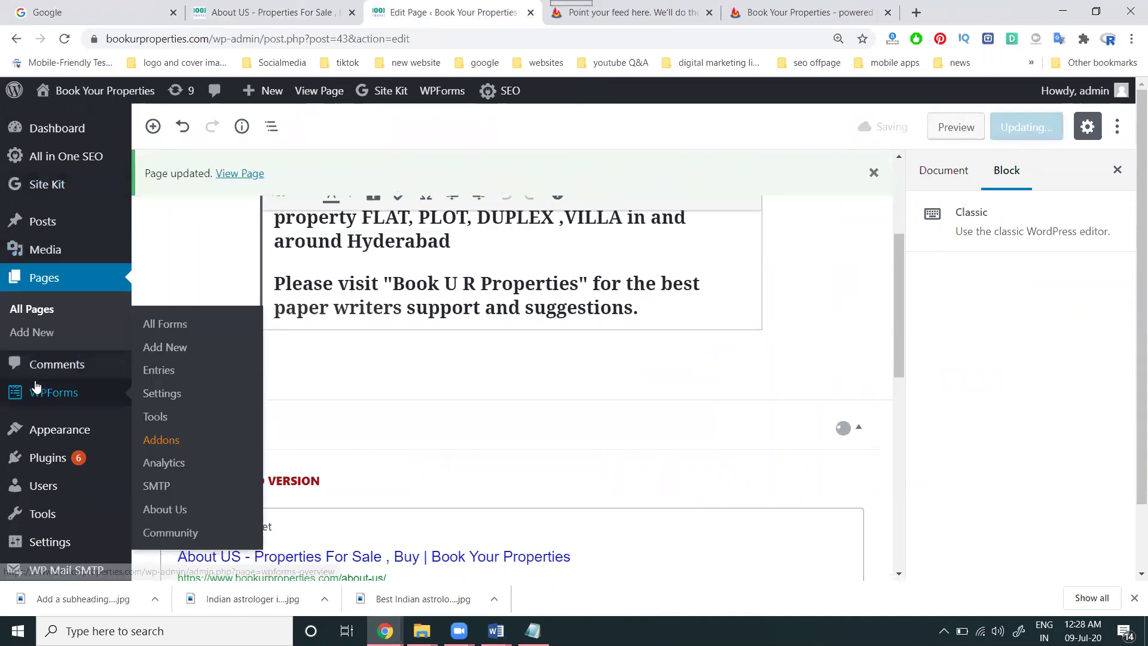
Step: Open the site's widget settings and add a Text widget to the Right Sidebar
{"action": "mouse_move", "coordinate": [39, 414]}
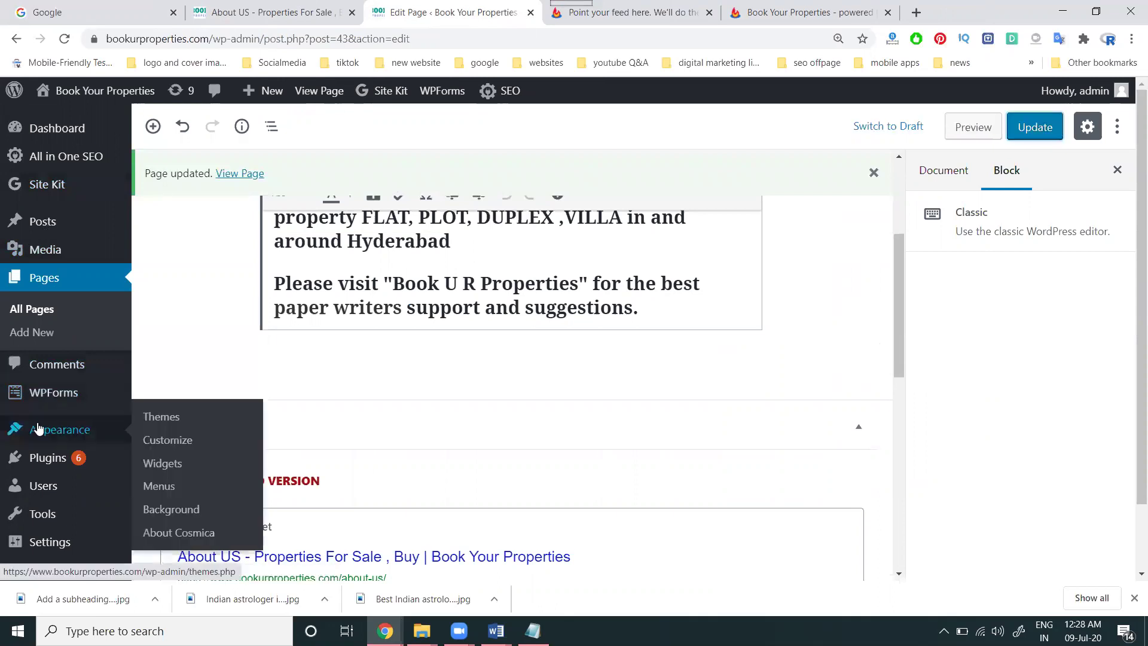
{"action": "left_click", "coordinate": [156, 465]}
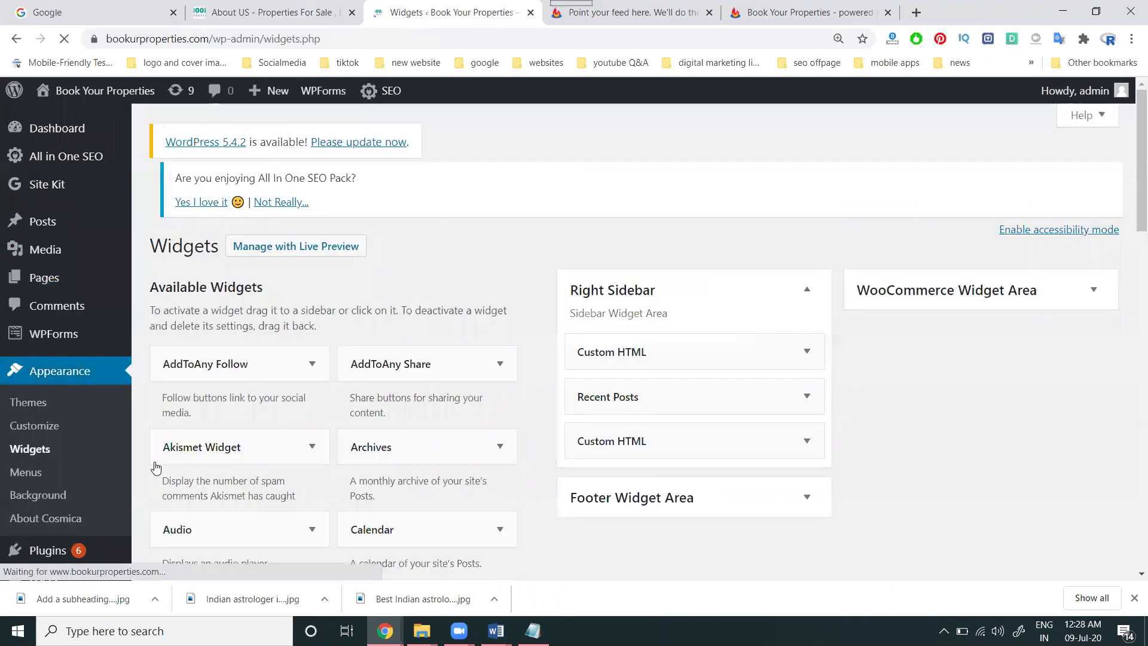
{"action": "scroll", "coordinate": [347, 427], "scroll_direction": "down", "scroll_amount": 6}
{"action": "scroll", "coordinate": [345, 427], "scroll_direction": "down", "scroll_amount": 10}
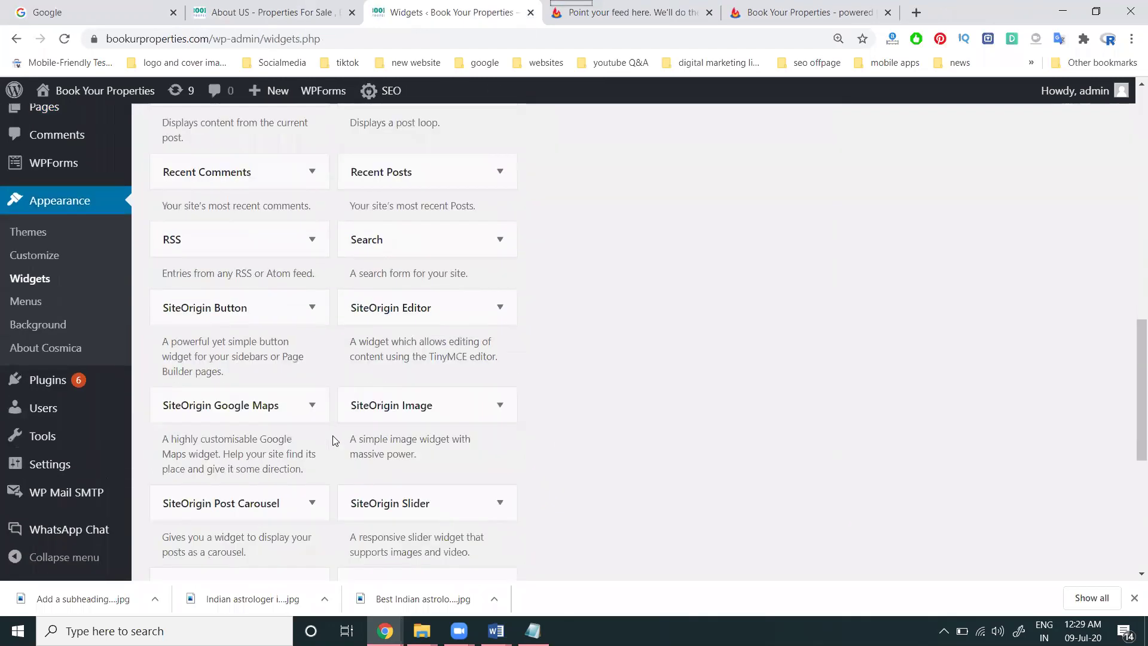
{"action": "left_click", "coordinate": [487, 285]}
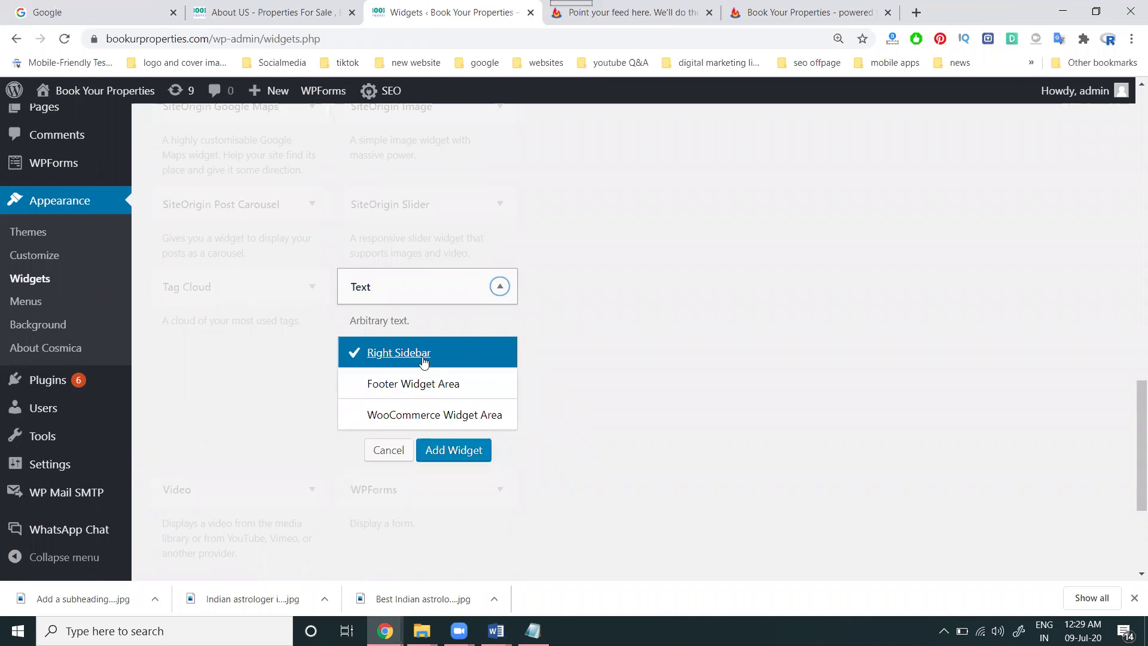
{"action": "left_click", "coordinate": [449, 453]}
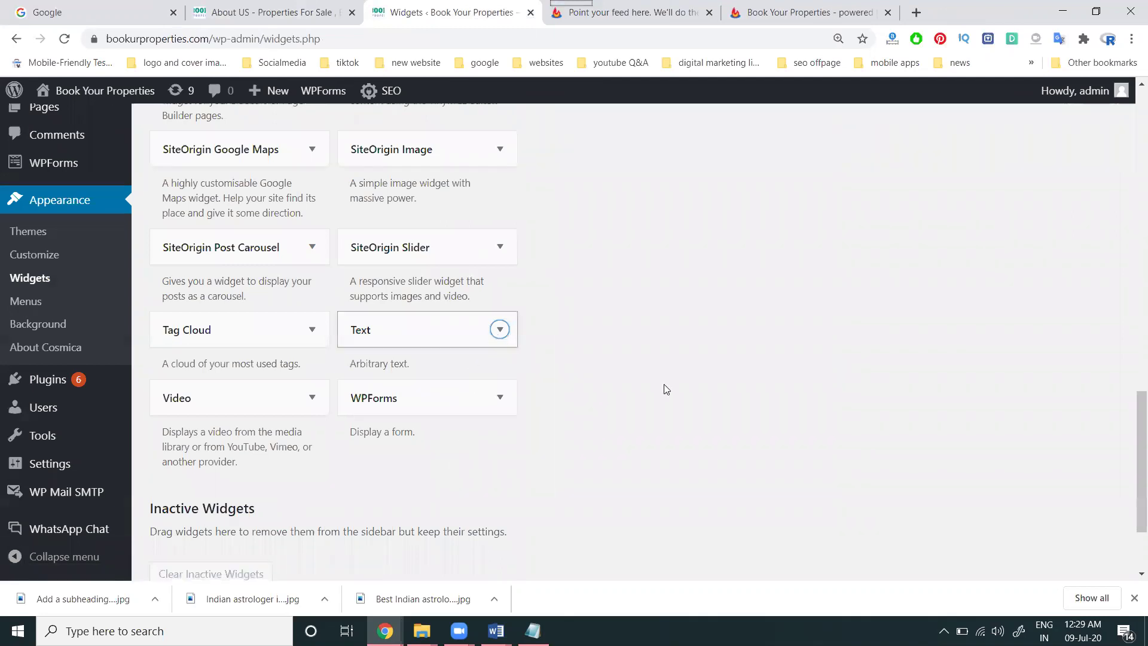
Step: Paste the wp_rss_retriever shortcode for the BookYourProperties feed with 2 items into the new Text widget, title it feed, and save it
{"action": "scroll", "coordinate": [735, 414], "scroll_direction": "up", "scroll_amount": 3}
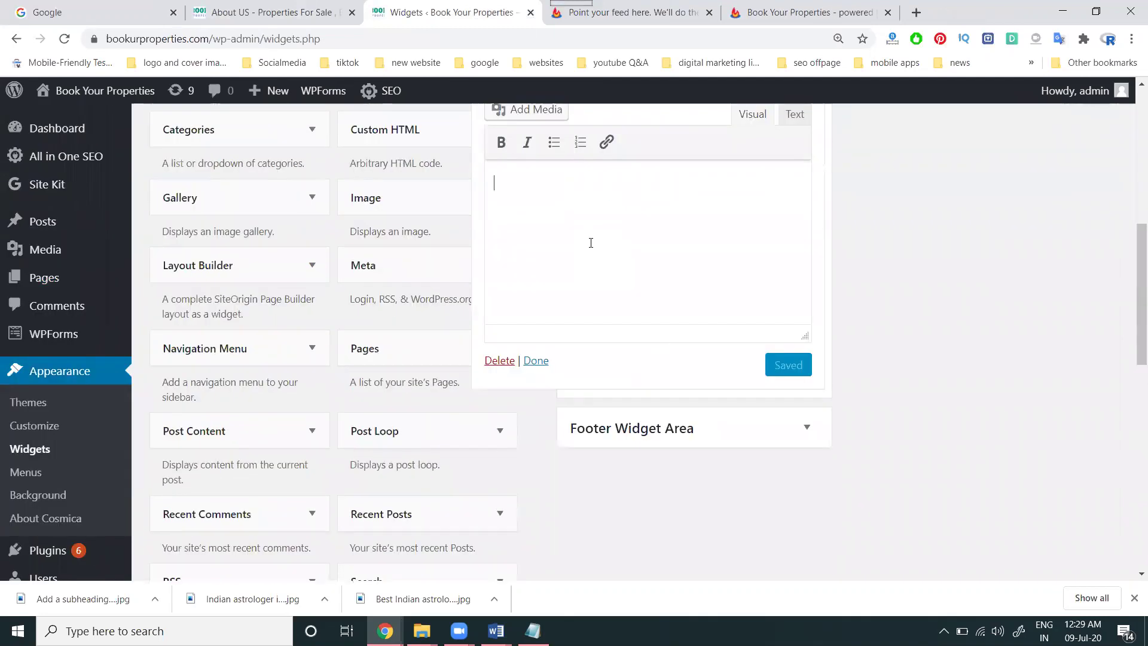
{"action": "type", "text": "[wp_rss_retriever url=\" http://feeds.feedburner.com/BookYourProperties/\" items=\"2\" excerpt=\"50\" read_more=\"true\" credits=\"true\" new_window=\"true\" thumbnail=\"200\" cache=\"12 hours\"]"}
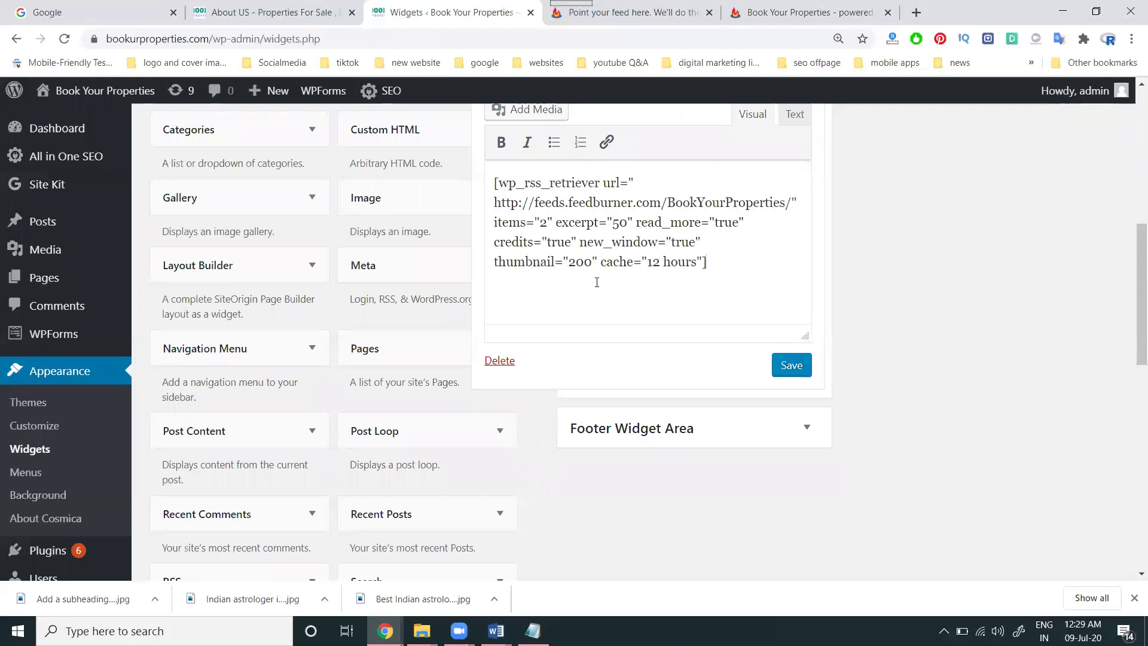
{"action": "scroll", "coordinate": [596, 282], "scroll_direction": "up", "scroll_amount": 3}
{"action": "left_click", "coordinate": [562, 223]}
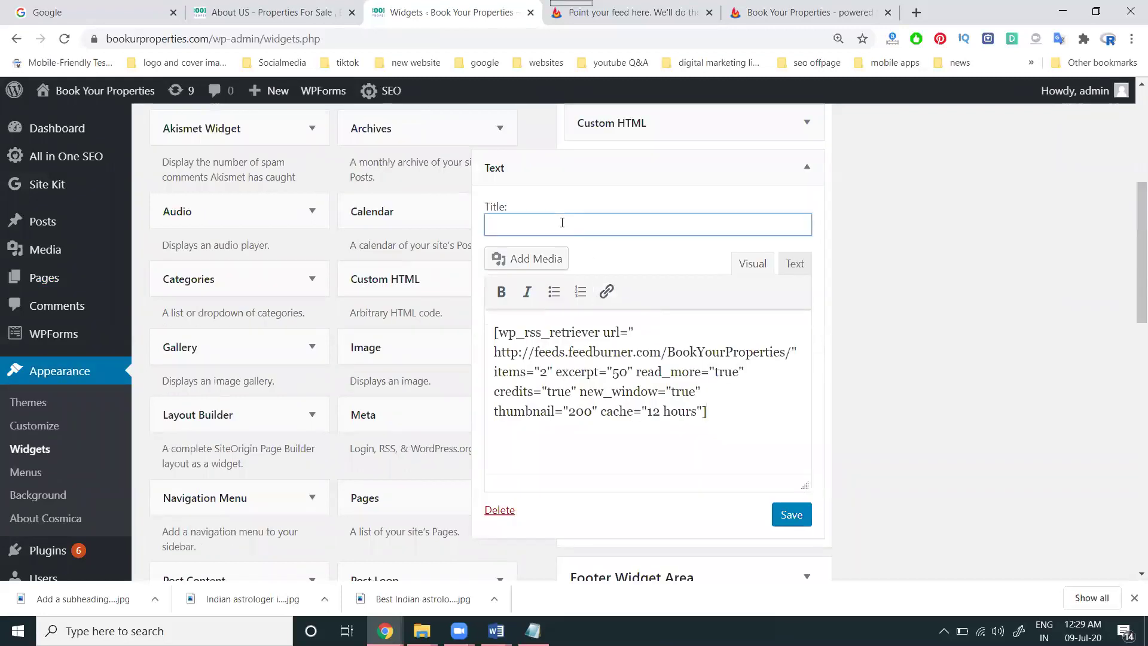
{"action": "type", "text": "feed"}
{"action": "left_click", "coordinate": [792, 514]}
{"action": "left_click", "coordinate": [536, 511]}
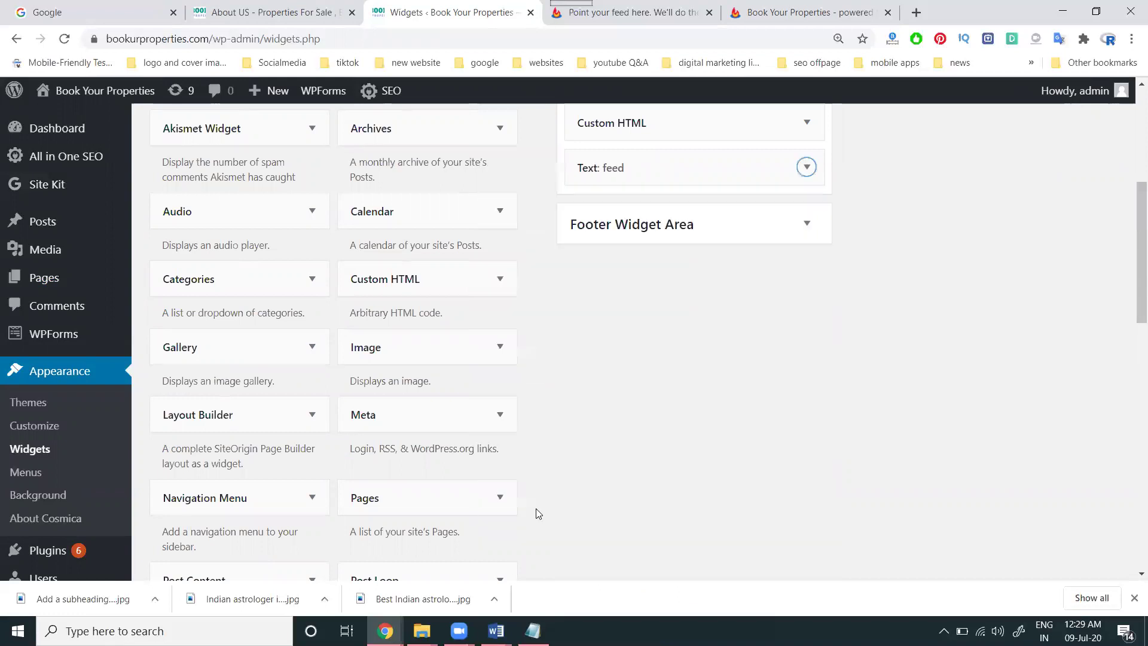
Step: Visit the live site's home page and About Us page, and examine the whole feed section in the About Us sidebar
{"action": "left_click", "coordinate": [257, 12]}
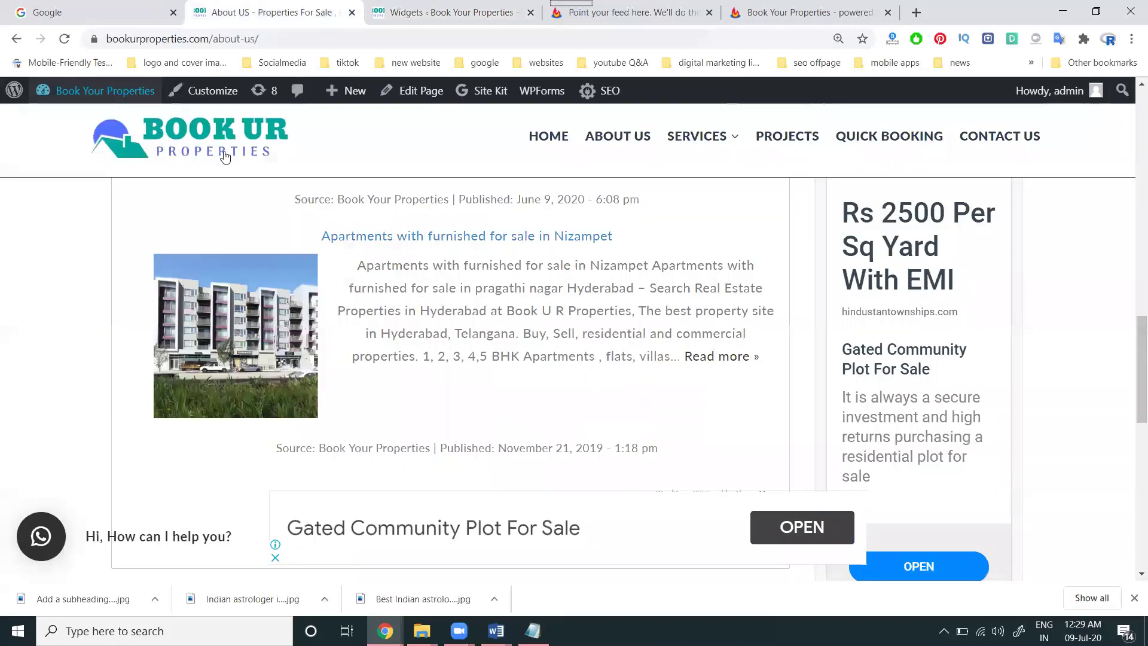
{"action": "left_click", "coordinate": [542, 143]}
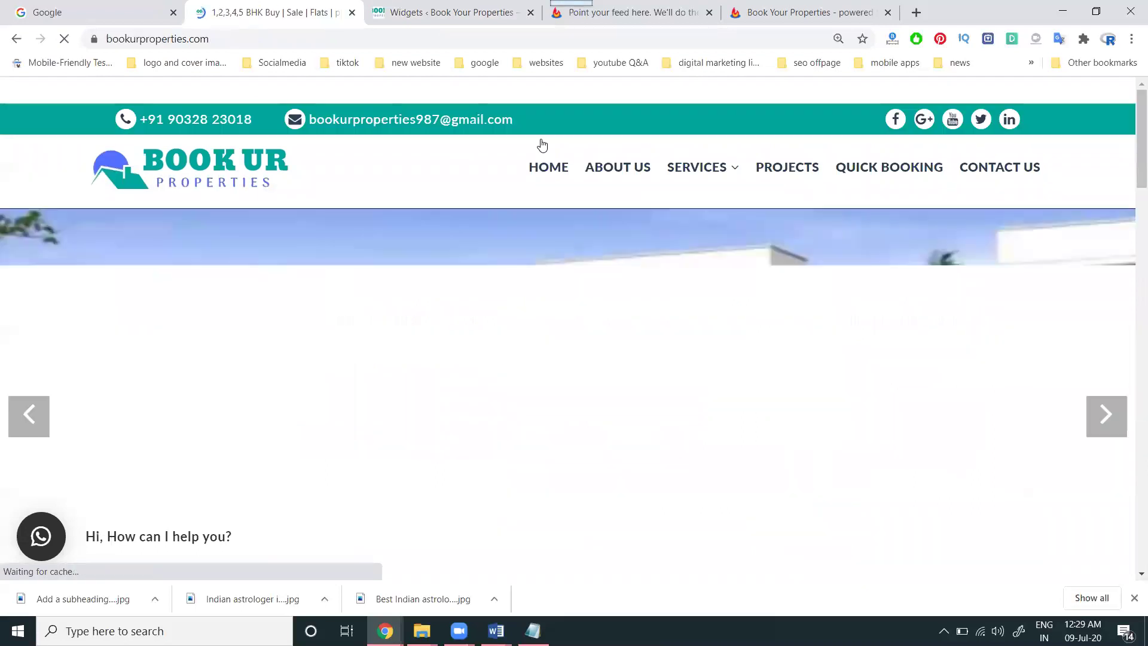
{"action": "scroll", "coordinate": [564, 193], "scroll_direction": "down", "scroll_amount": 5}
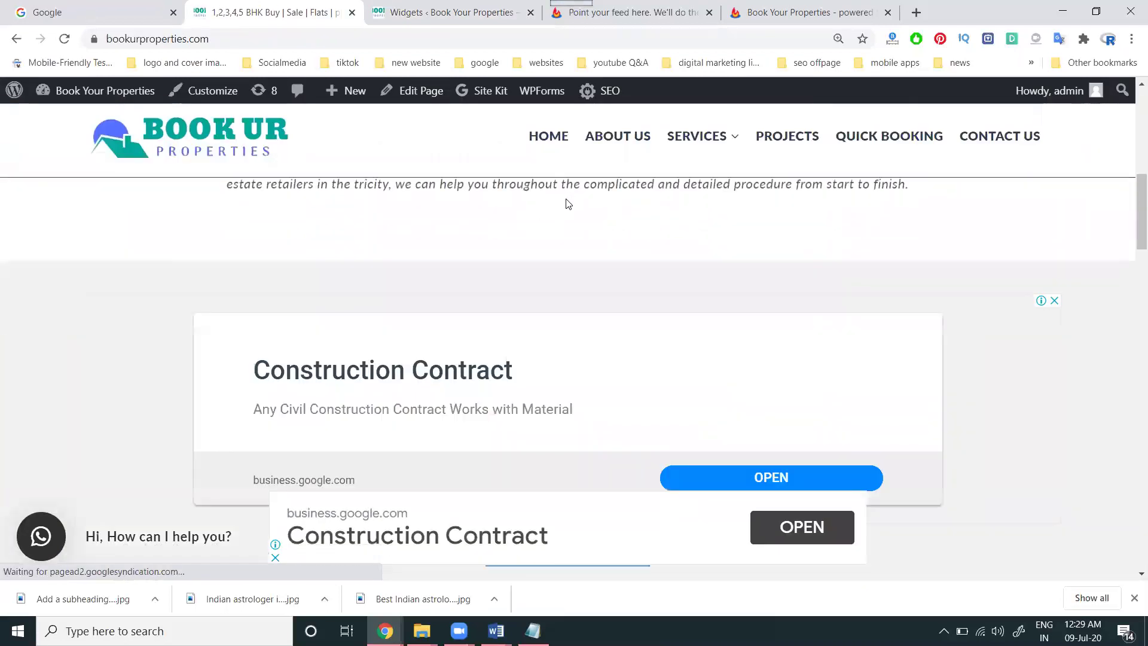
{"action": "left_click", "coordinate": [621, 138]}
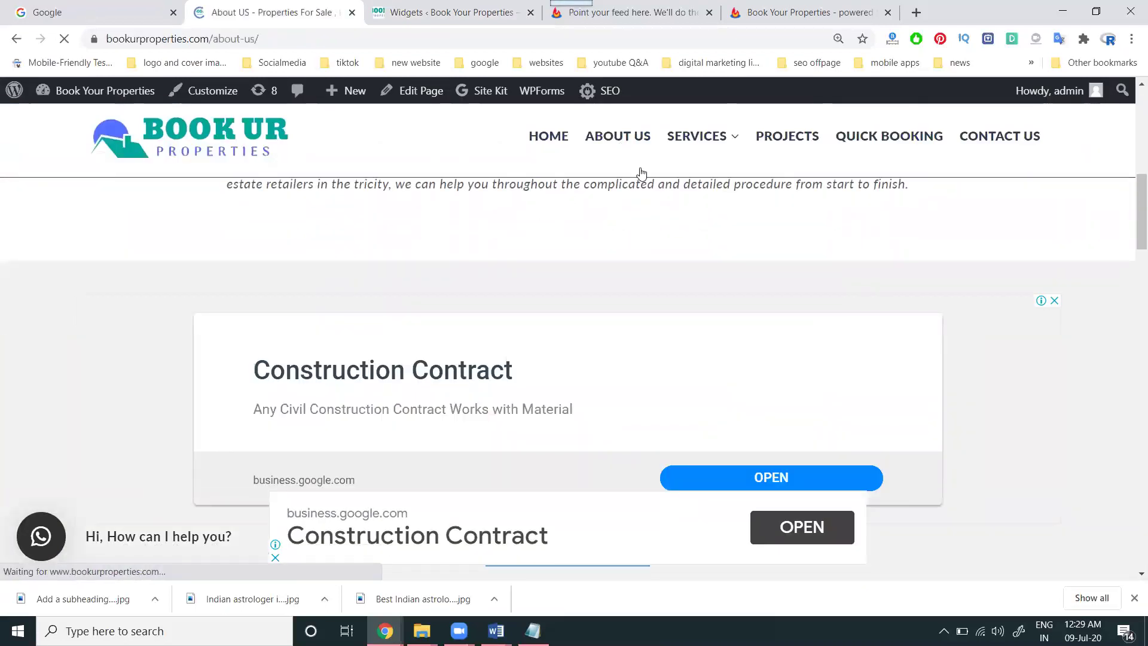
{"action": "scroll", "coordinate": [890, 293], "scroll_direction": "down", "scroll_amount": 10}
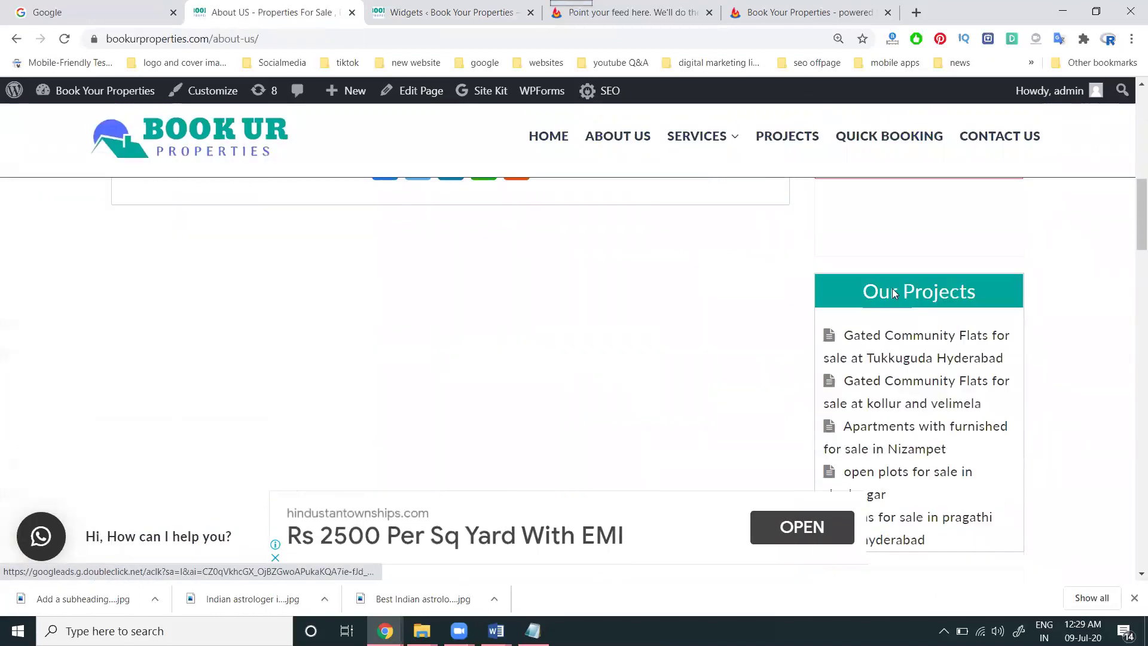
{"action": "scroll", "coordinate": [891, 293], "scroll_direction": "down", "scroll_amount": 10}
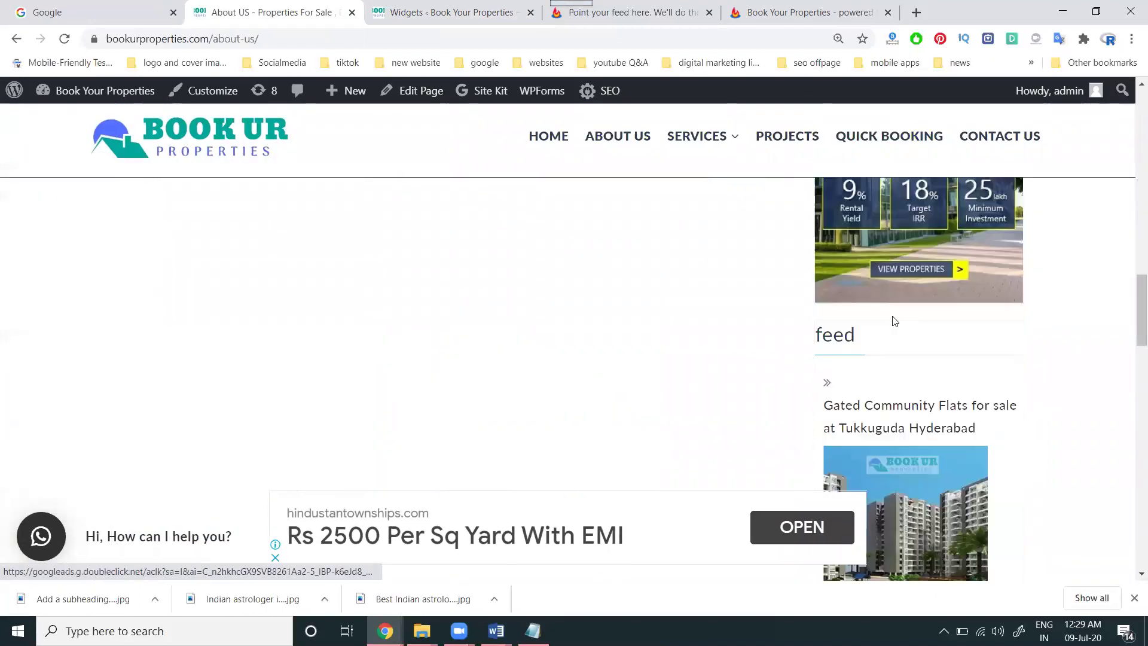
{"action": "scroll", "coordinate": [892, 317], "scroll_direction": "down", "scroll_amount": 5}
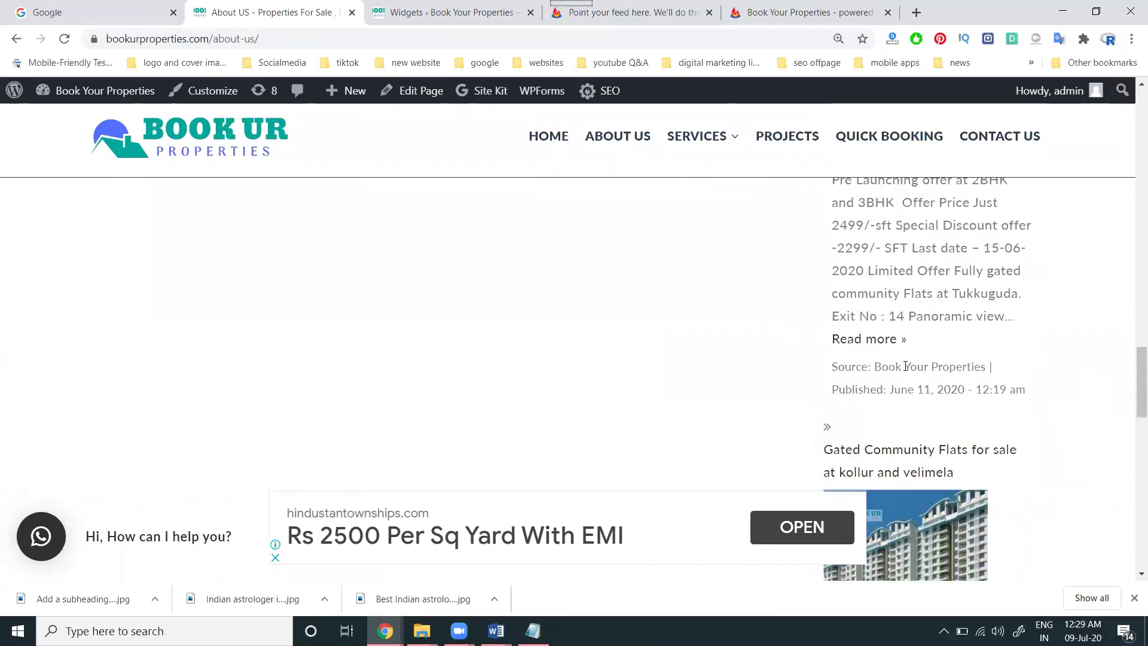
{"action": "scroll", "coordinate": [921, 364], "scroll_direction": "down", "scroll_amount": 8}
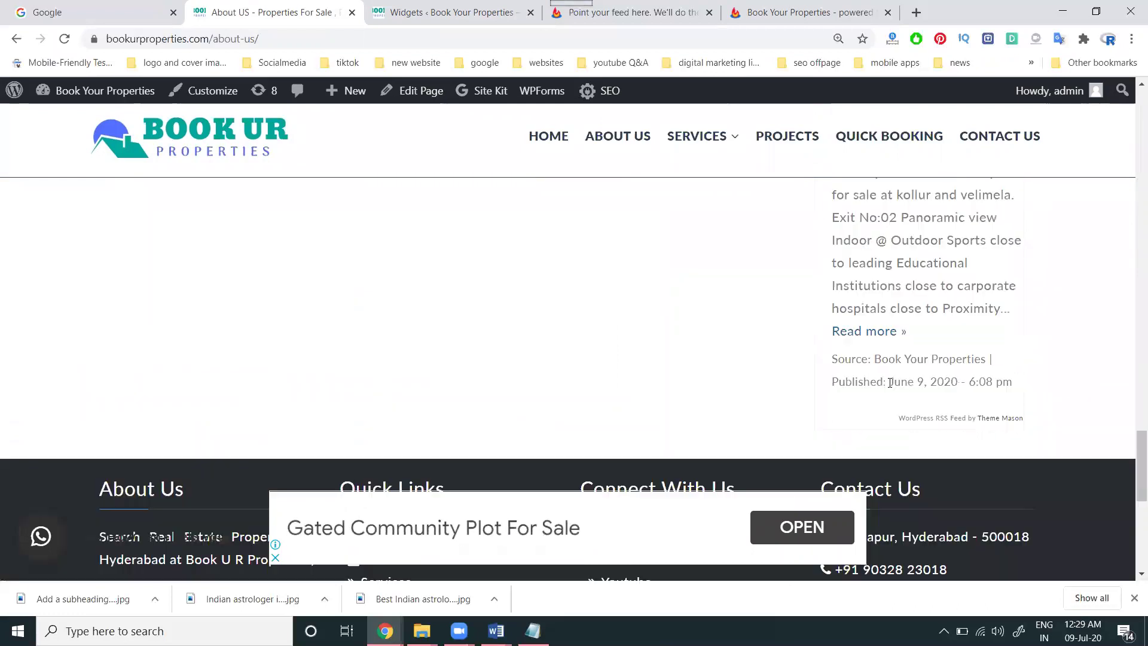
{"action": "scroll", "coordinate": [898, 379], "scroll_direction": "up", "scroll_amount": 10}
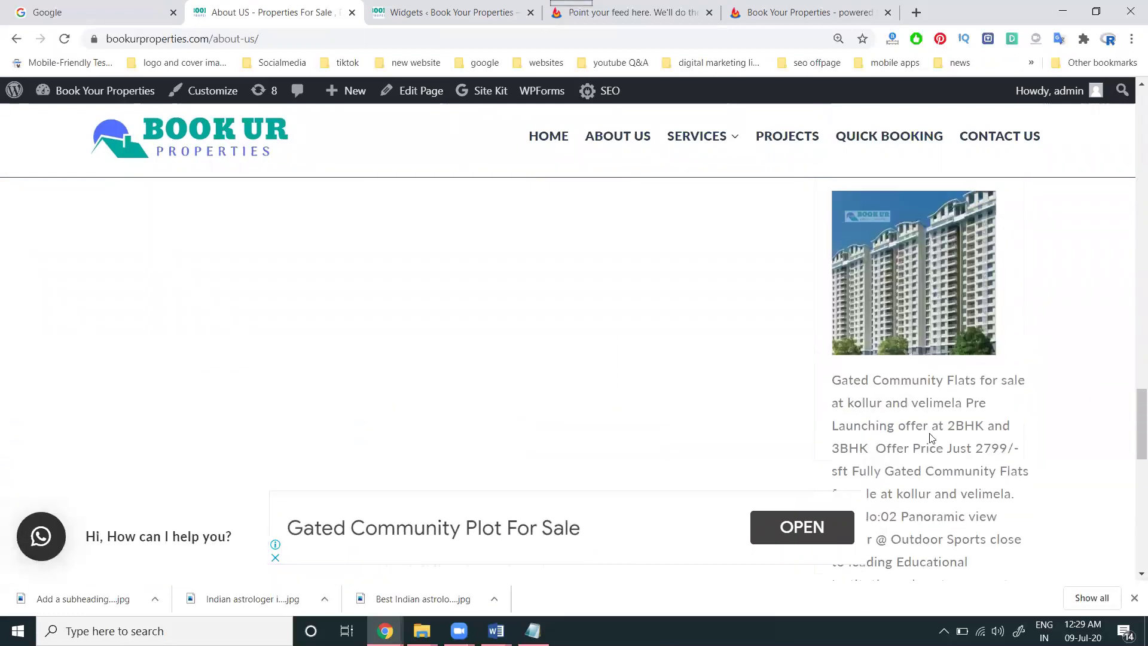
{"action": "scroll", "coordinate": [927, 438], "scroll_direction": "up", "scroll_amount": 8}
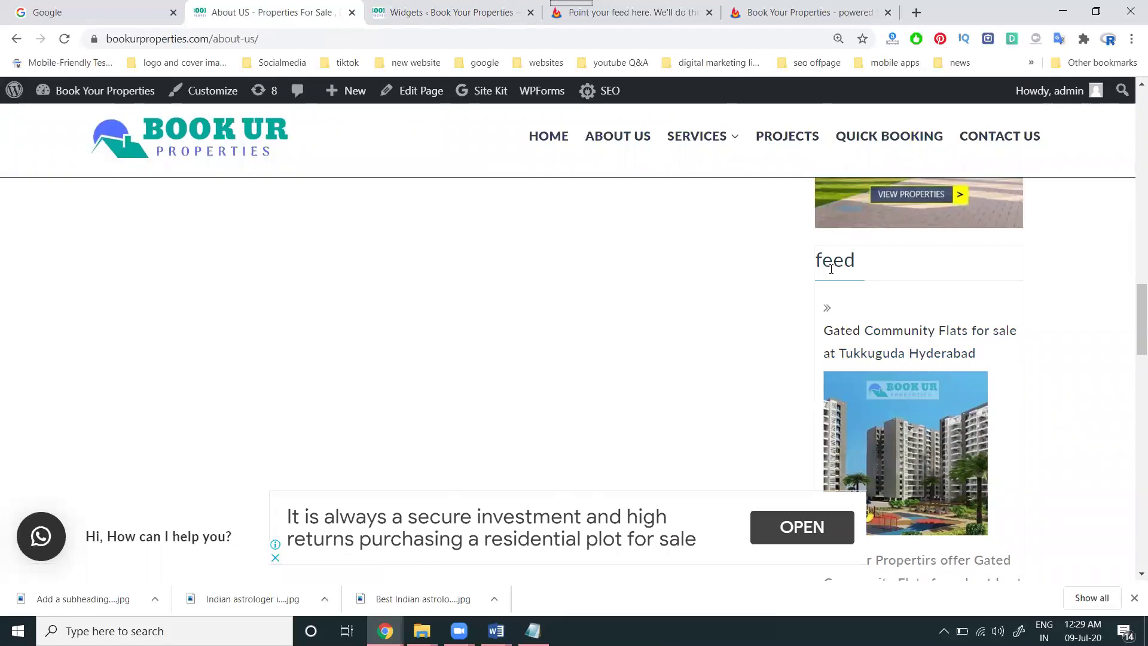
Step: Delete the Text widget titled feed from the Right Sidebar in the widget settings
{"action": "left_click", "coordinate": [460, 12]}
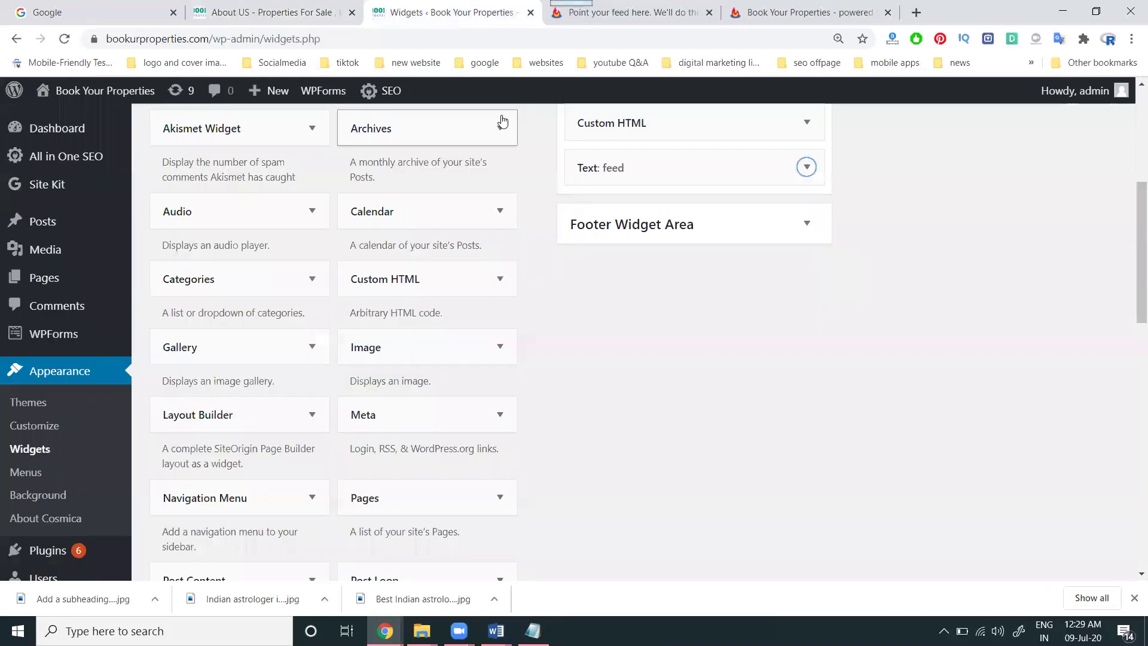
{"action": "left_click", "coordinate": [806, 167]}
{"action": "left_click", "coordinate": [499, 512]}
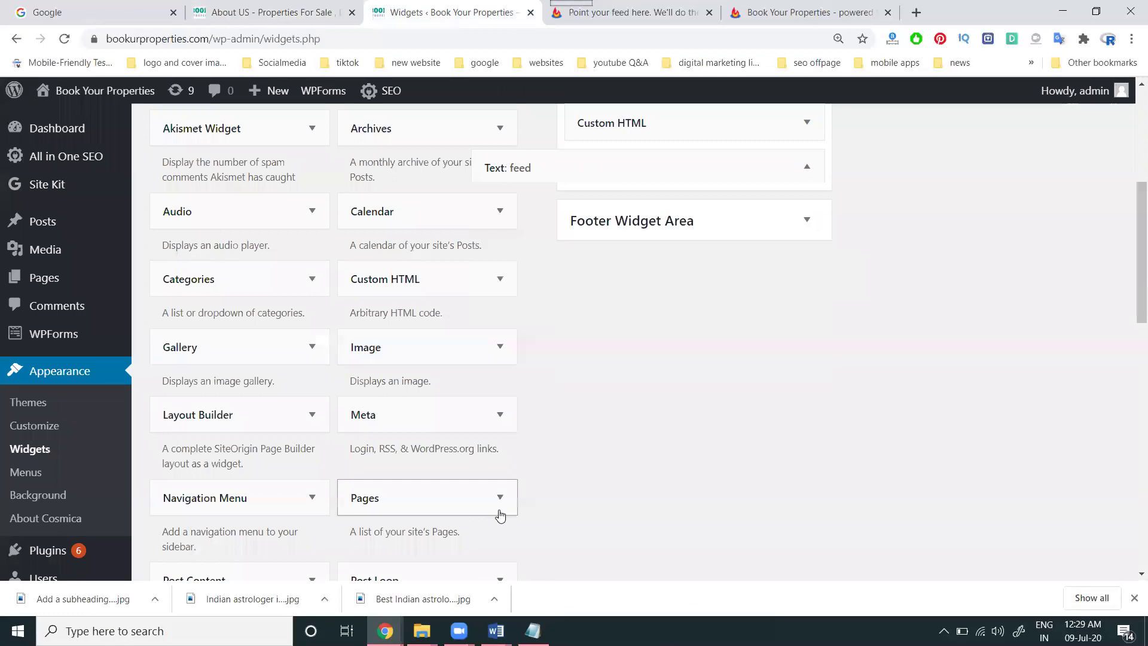
Step: Reload the live About Us page, check its sidebar for the feed section, and return to the site's home page
{"action": "left_click", "coordinate": [287, 9]}
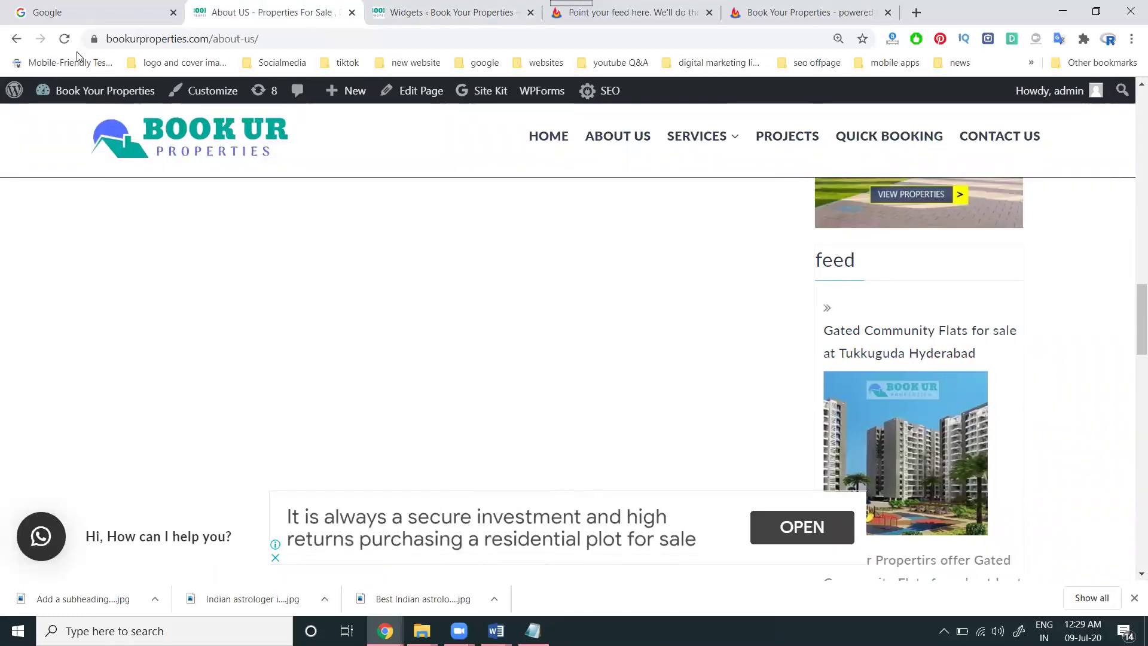
{"action": "left_click", "coordinate": [65, 40]}
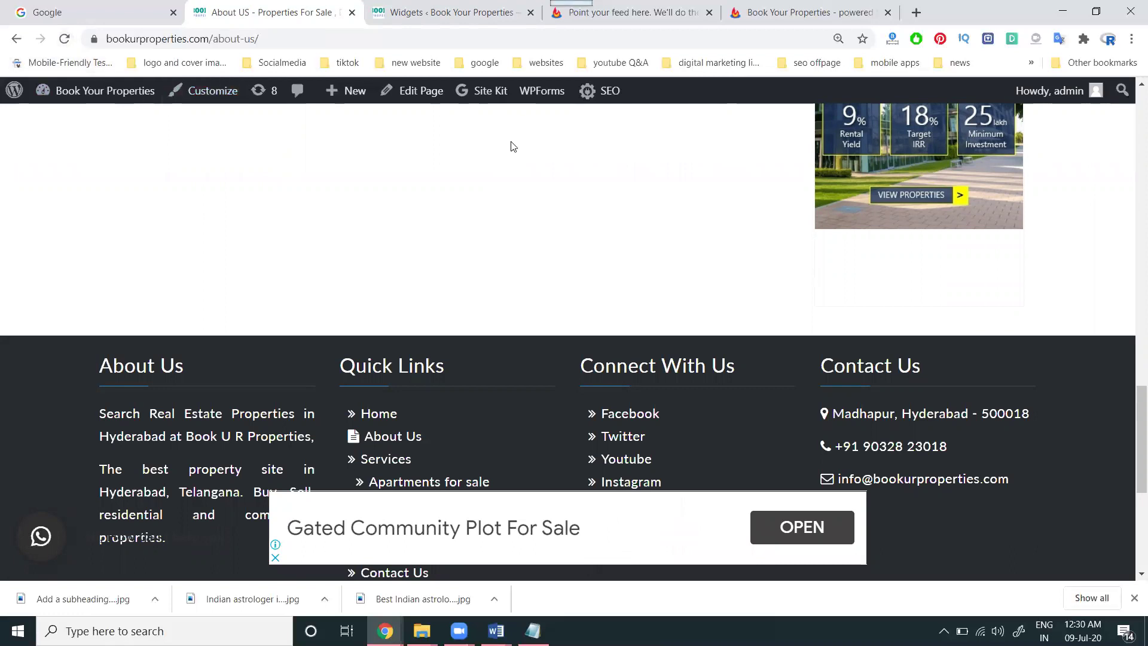
{"action": "scroll", "coordinate": [518, 182], "scroll_direction": "up", "scroll_amount": 10}
{"action": "scroll", "coordinate": [518, 182], "scroll_direction": "up", "scroll_amount": 6}
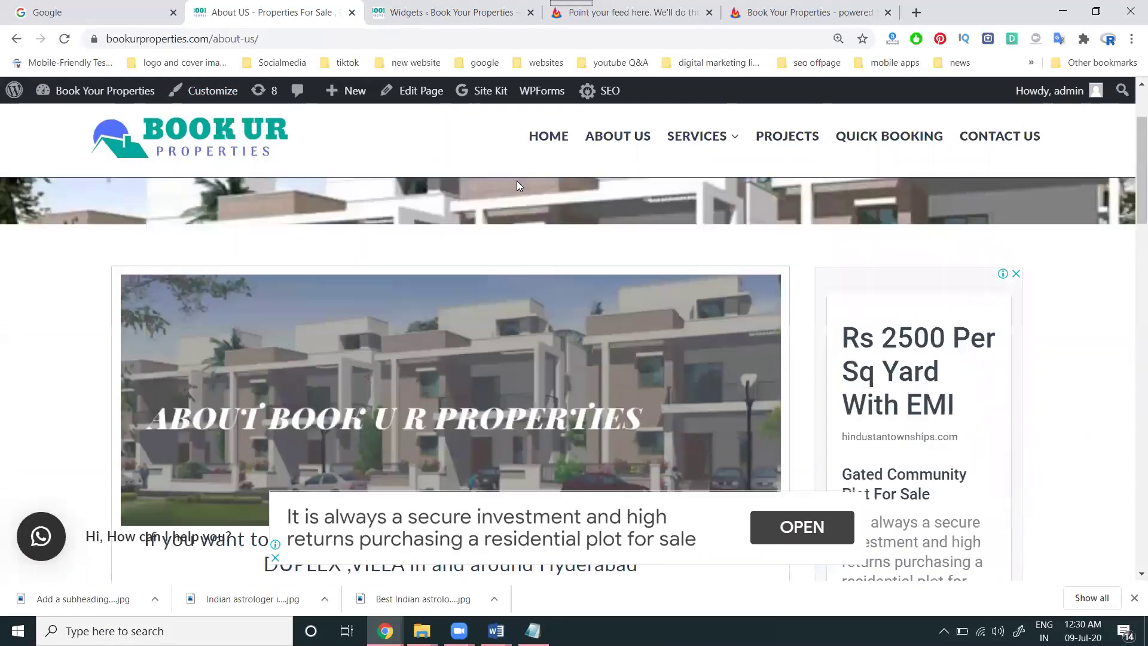
{"action": "left_click", "coordinate": [555, 146]}
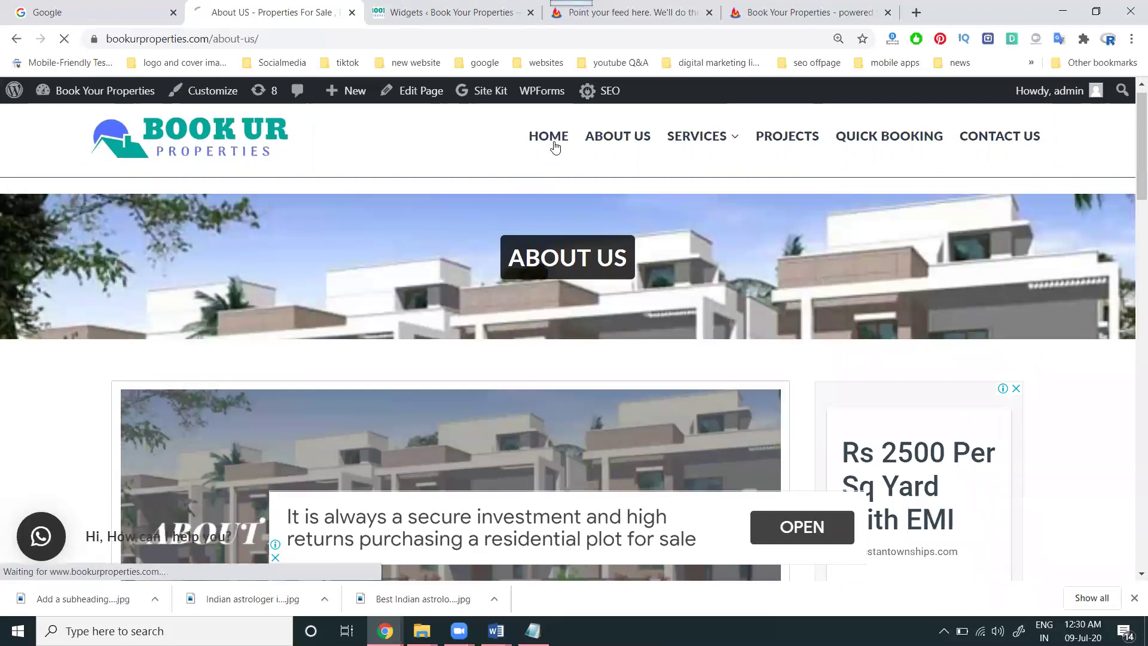
Step: Open the list of installed plugins in the WordPress admin and look through it
{"action": "left_click", "coordinate": [443, 12]}
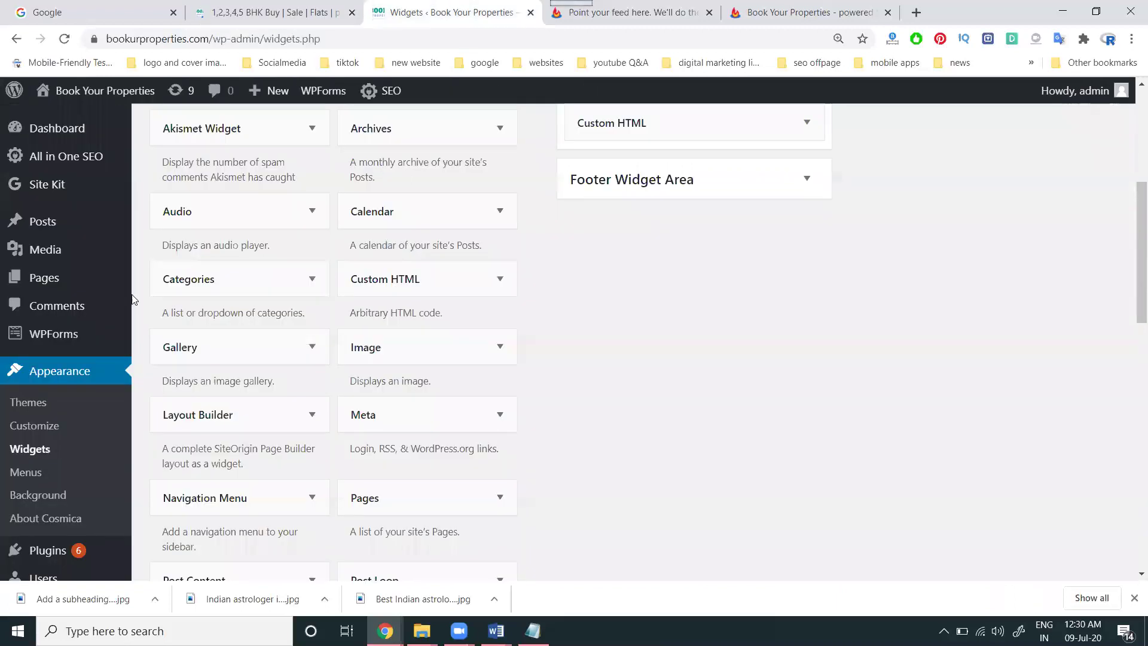
{"action": "left_click", "coordinate": [67, 553]}
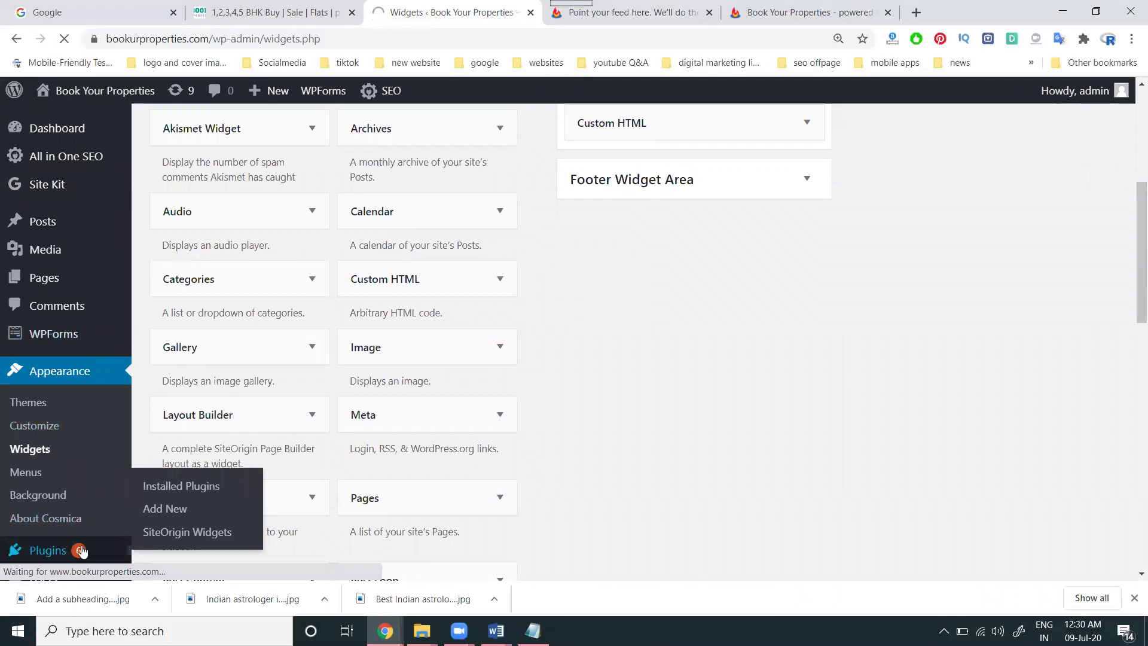
{"action": "scroll", "coordinate": [320, 366], "scroll_direction": "down", "scroll_amount": 5}
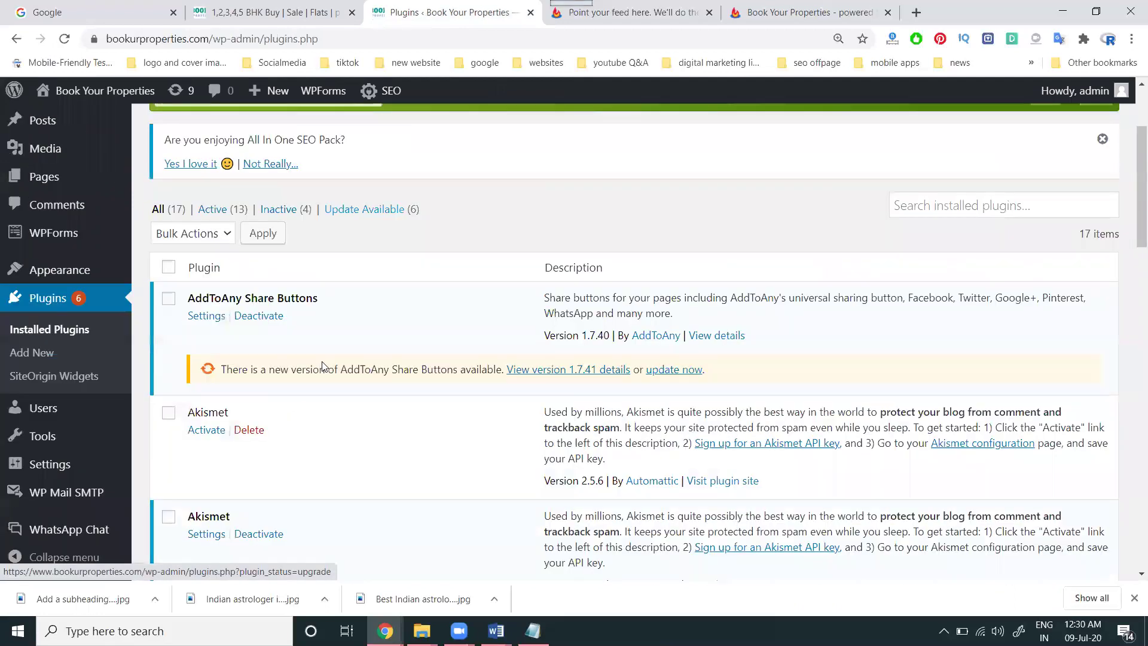
Step: Switch to the Word document containing the shortcode, enlarge it to 200%, and highlight the feed URL and the items value
{"action": "mouse_move", "coordinate": [496, 628]}
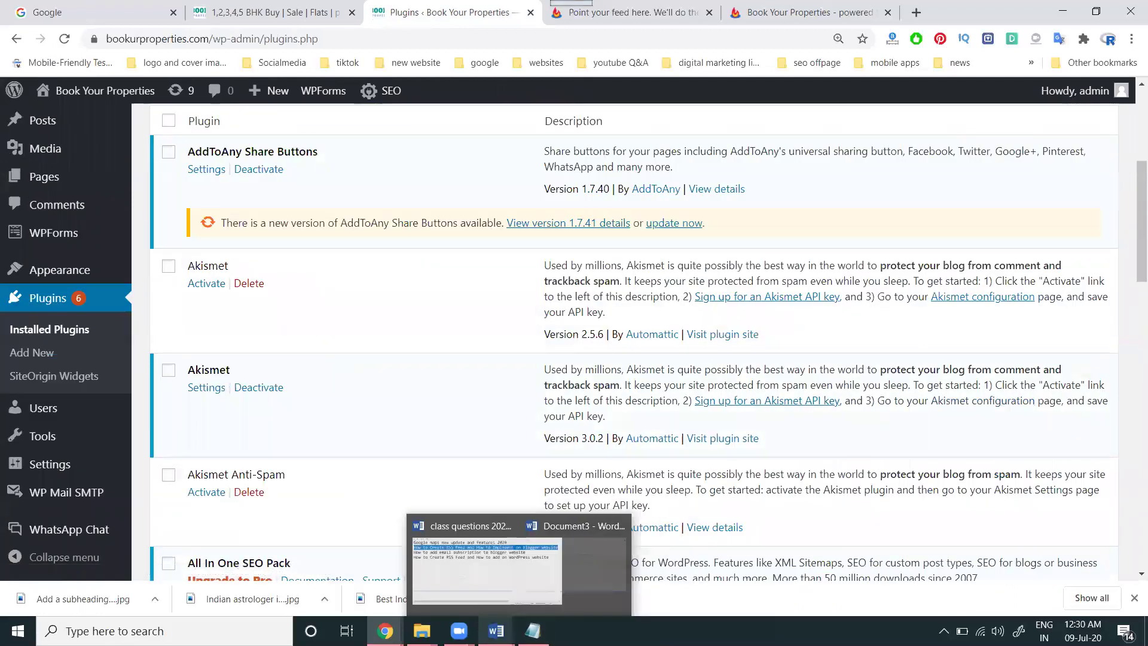
{"action": "left_click", "coordinate": [555, 589]}
{"action": "scroll", "coordinate": [438, 351], "scroll_direction": "up", "scroll_amount": 10, "text": "ctrl"}
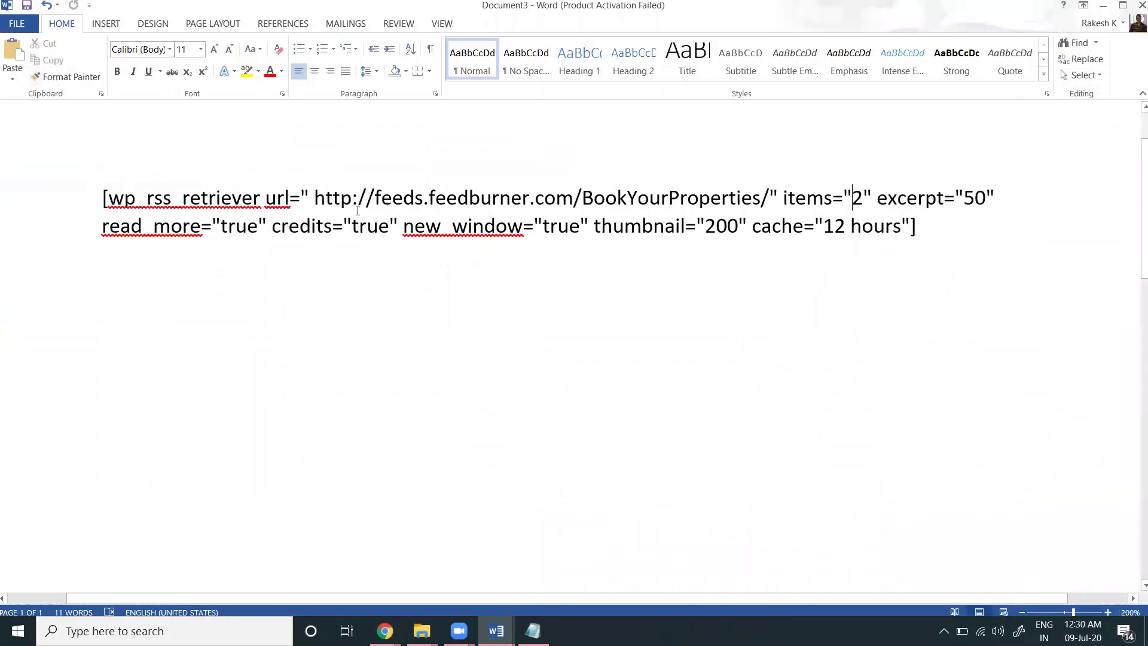
{"action": "left_click_drag", "start_coordinate": [317, 193], "coordinate": [761, 201]}
{"action": "left_click", "coordinate": [769, 202]}
{"action": "left_click_drag", "start_coordinate": [769, 200], "coordinate": [314, 182]}
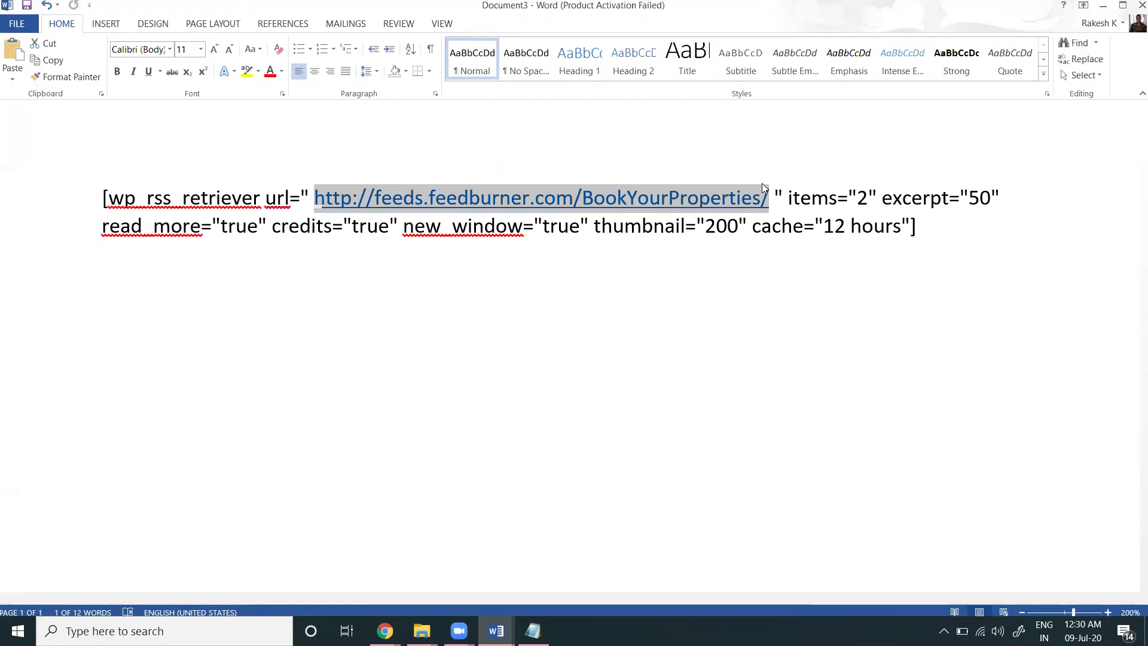
{"action": "double_click", "coordinate": [865, 199]}
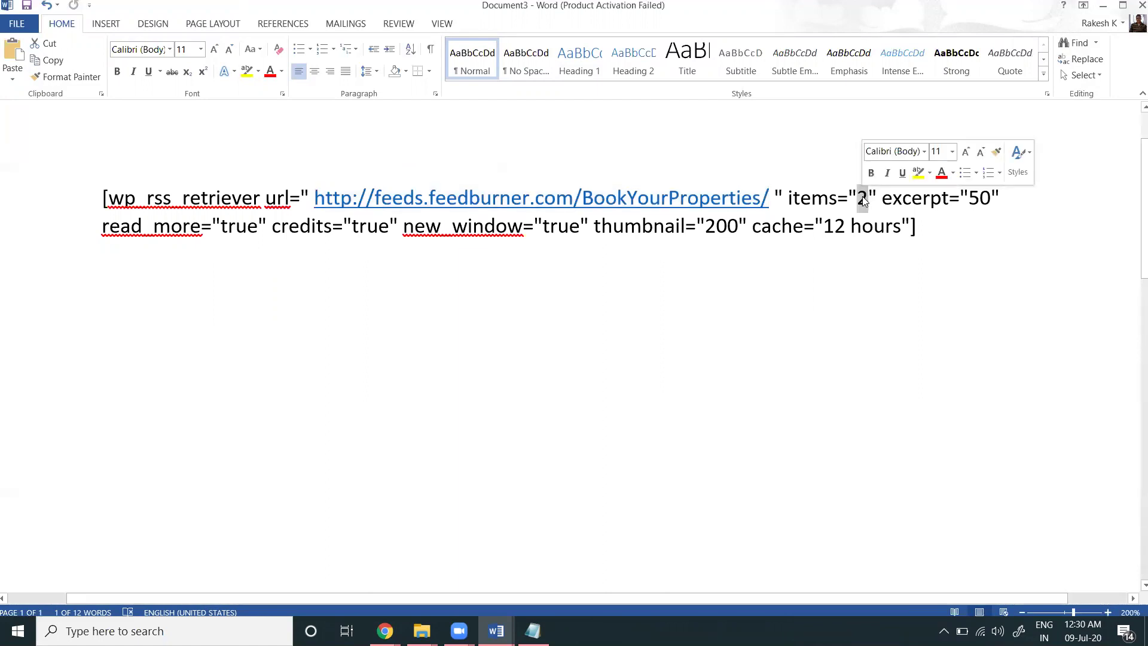